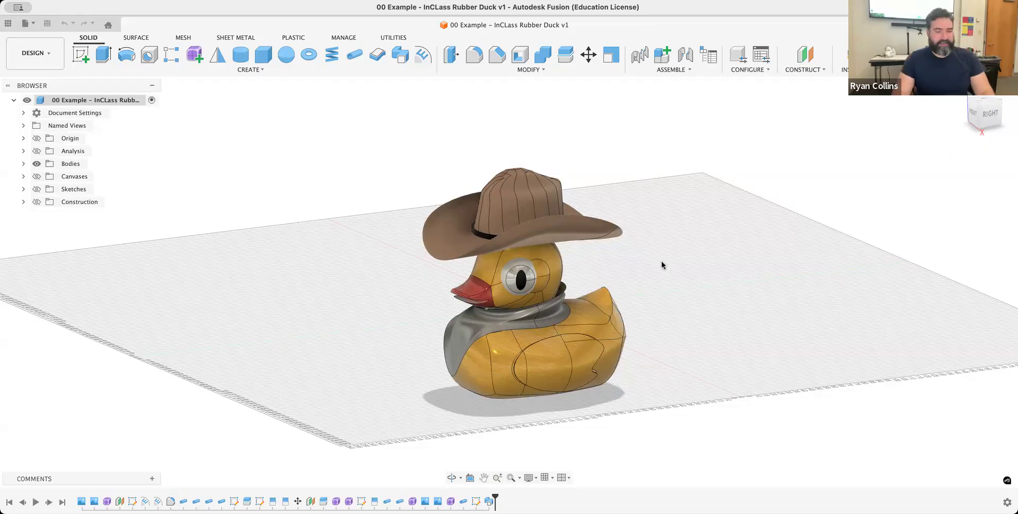
mouse_move(716, 251)
shift+middle_down()
mouse_move(730, 251)
mouse_move(720, 248)
shift+middle_up()
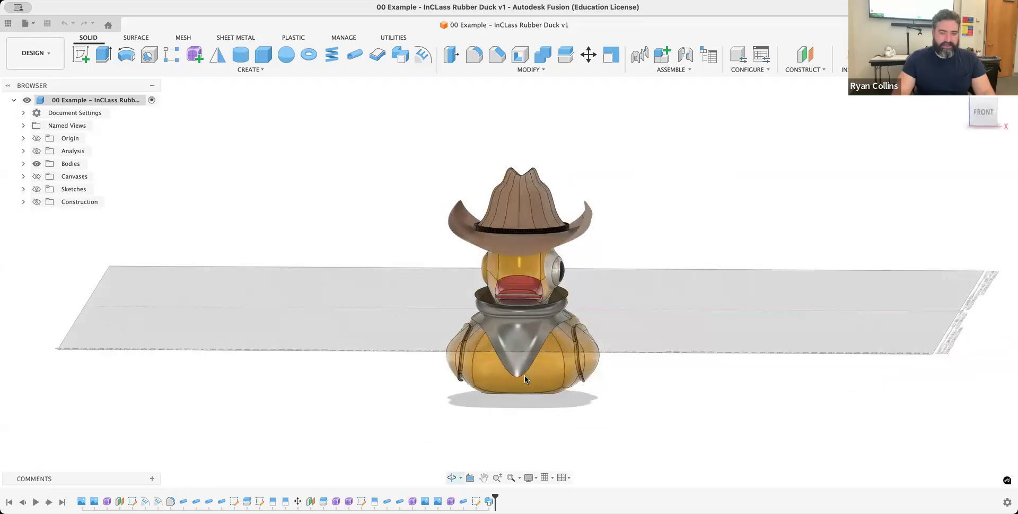
shift+middle_drag(524, 375, 675, 315)
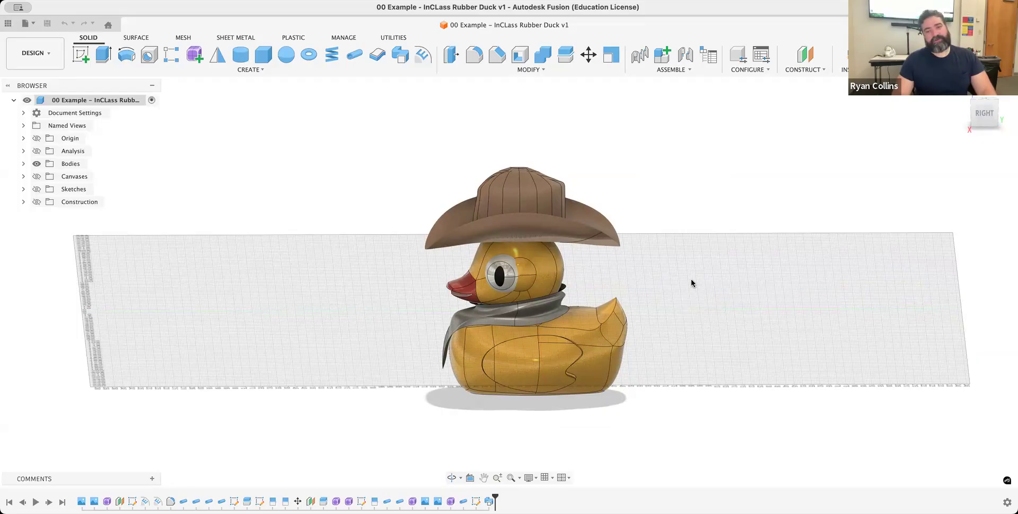
shift+scroll(724, 279, left, 10)
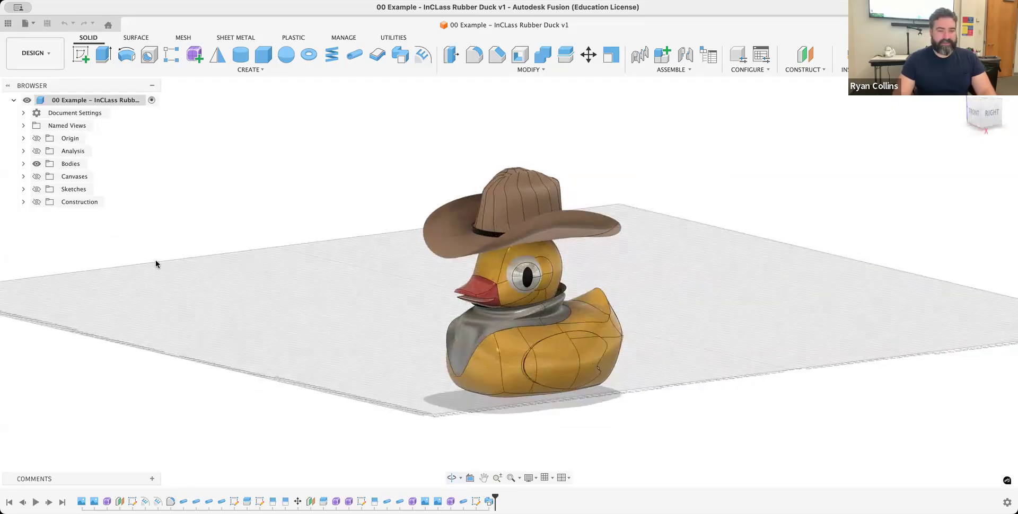
- Hide the Neckerchief (1), Cowboay Hat 2 and Body15 bodies so the duck has no accessories
click(24, 164)
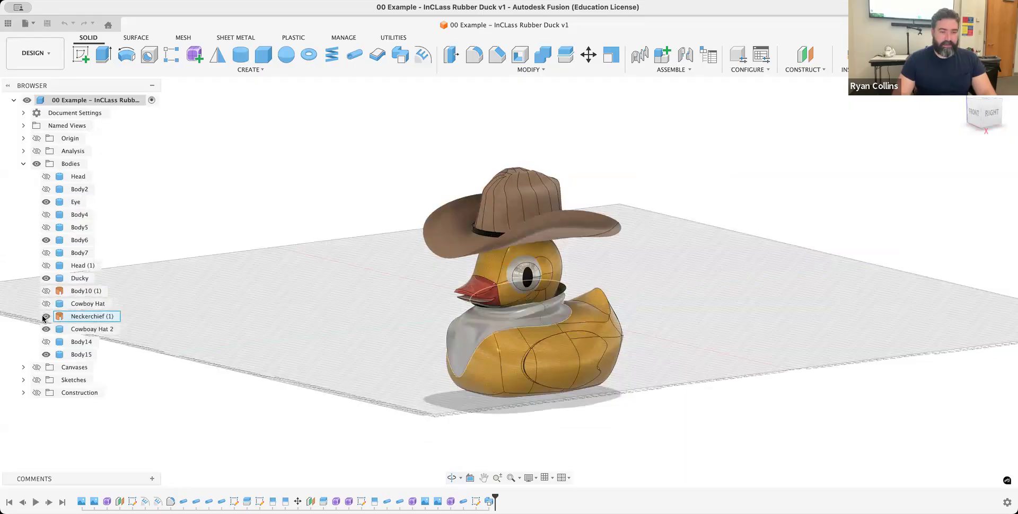
click(45, 317)
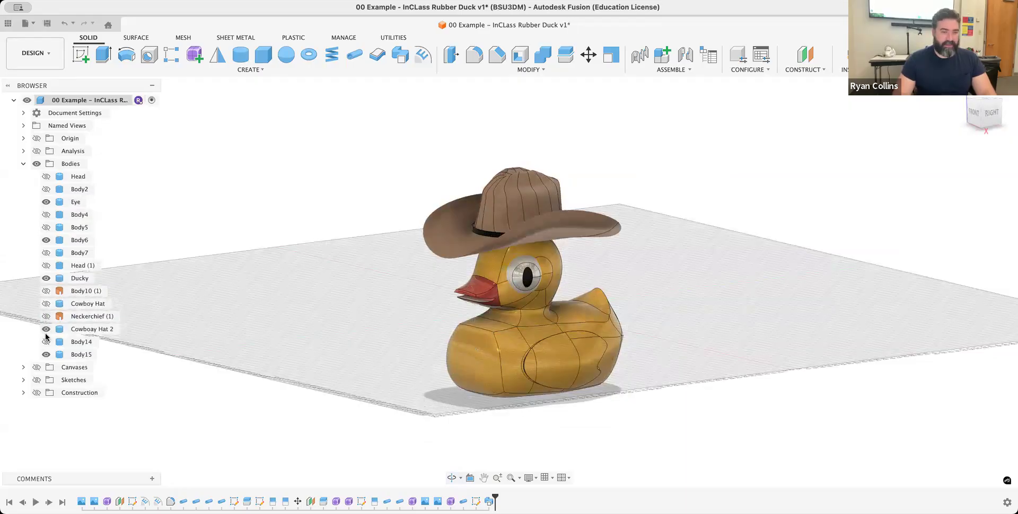
click(45, 330)
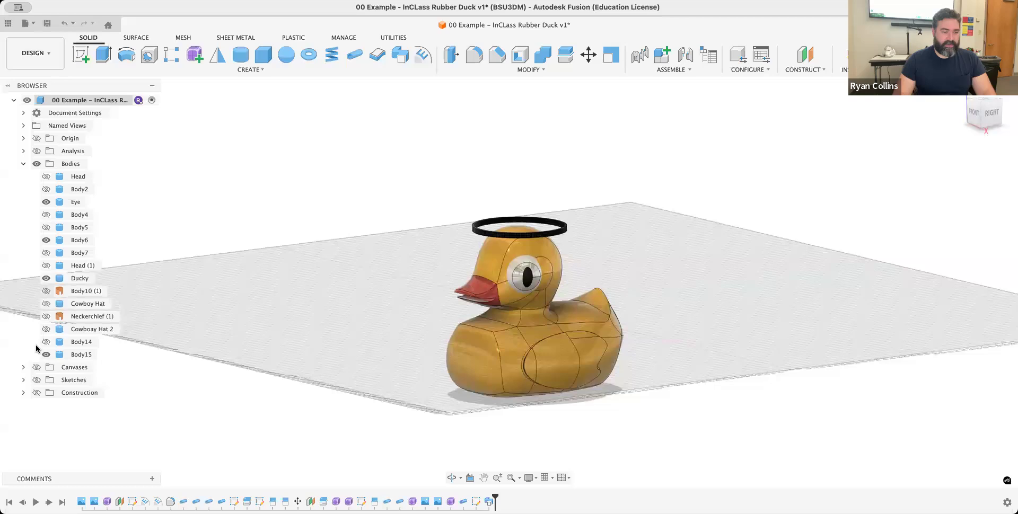
click(46, 355)
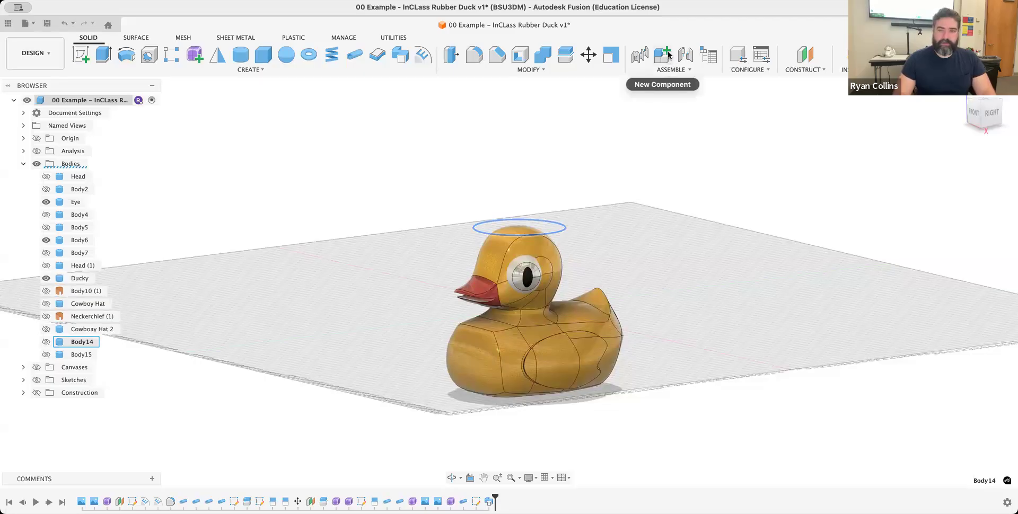
click(722, 216)
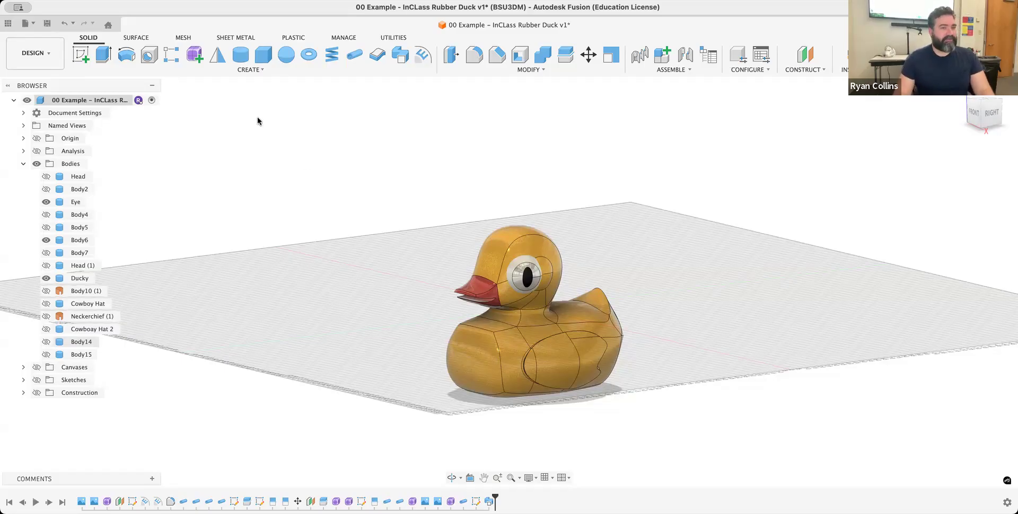
- Create a new form in the design to begin freeform modelling
click(194, 58)
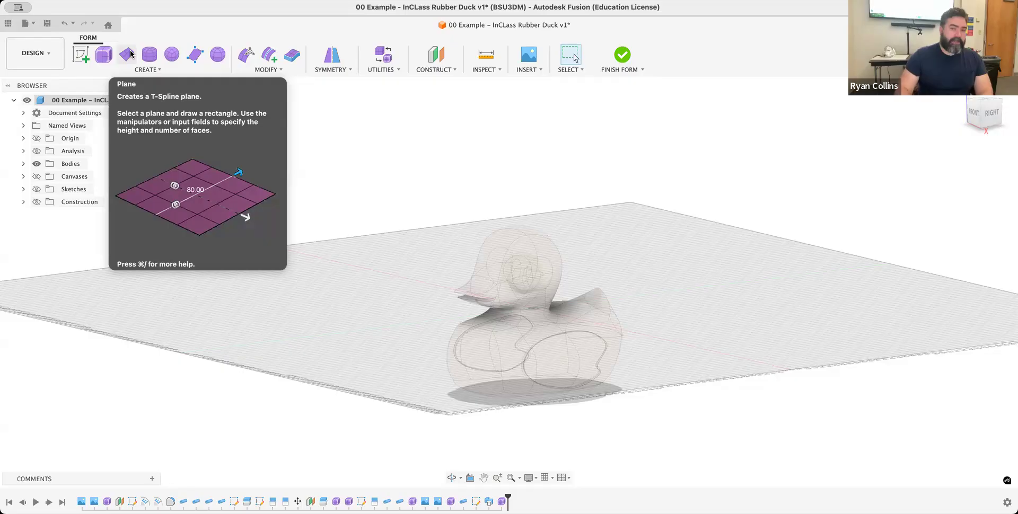
click(152, 70)
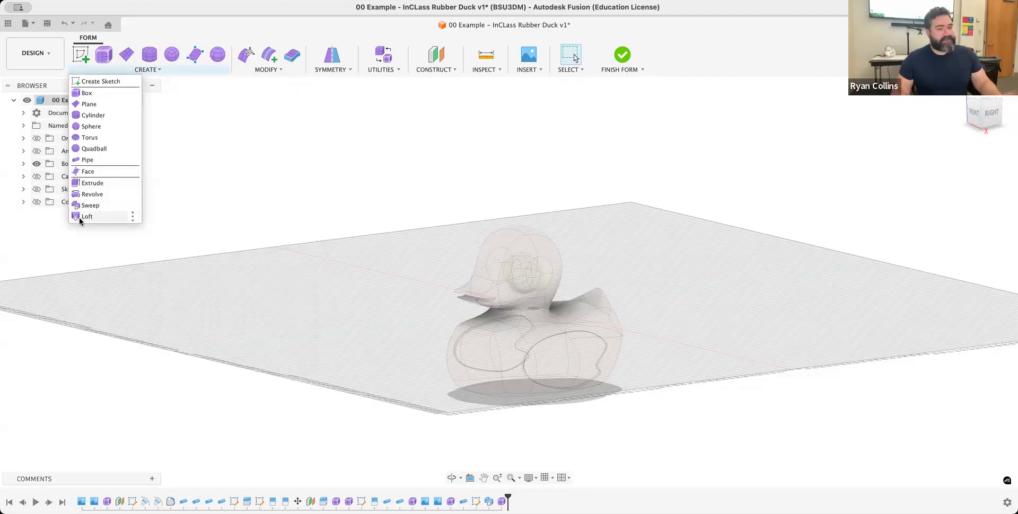
click(732, 210)
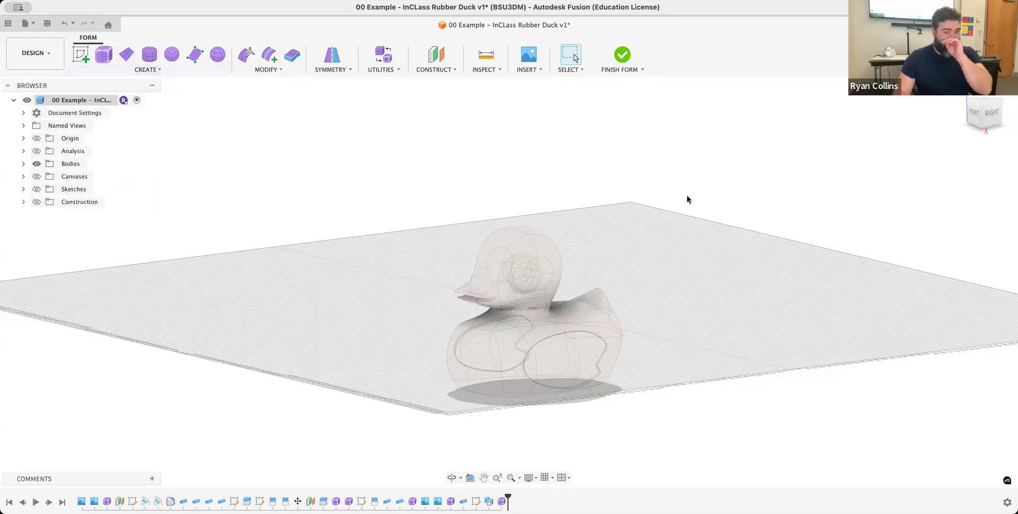
- Create a construction plane offset 50 mm from the XZ origin plane and make the construction geometry visible
click(434, 57)
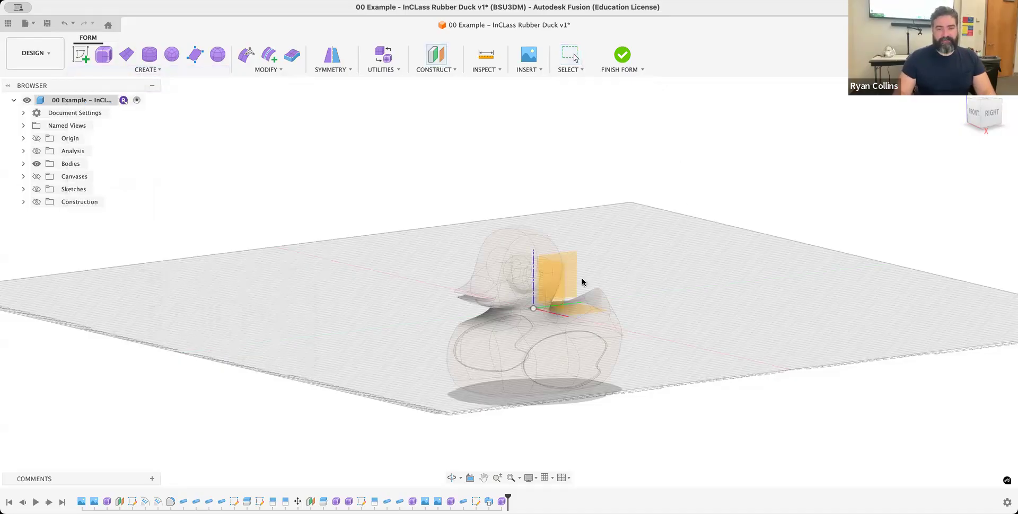
click(554, 291)
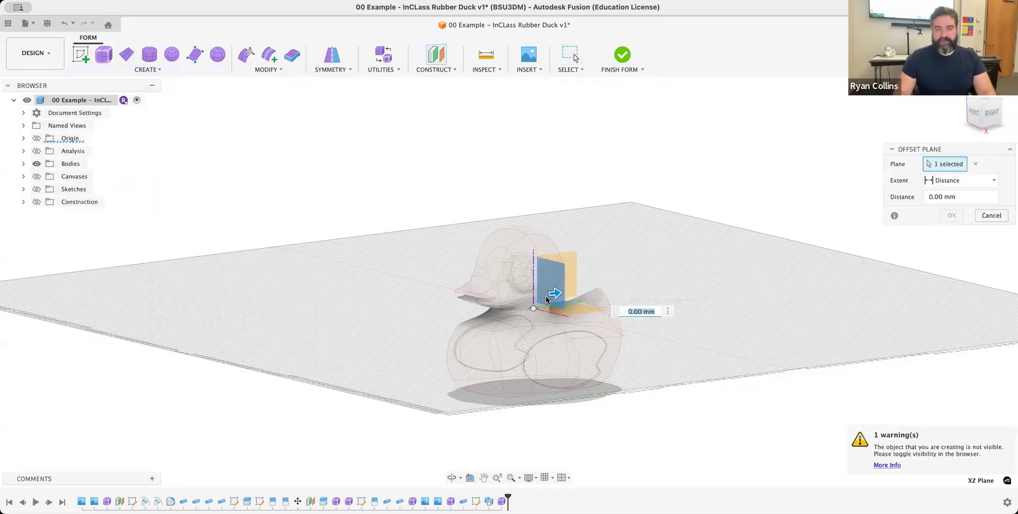
drag(556, 297, 627, 283)
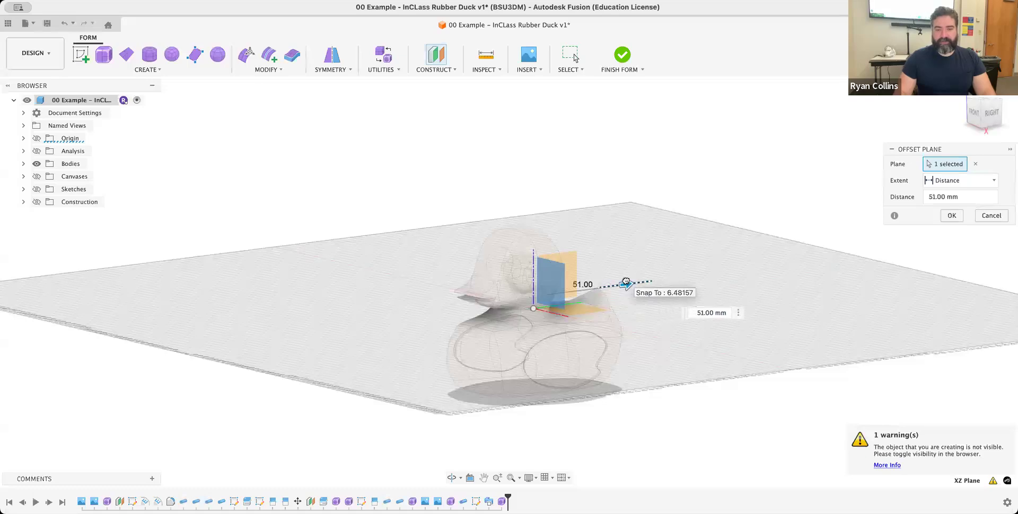
click(952, 215)
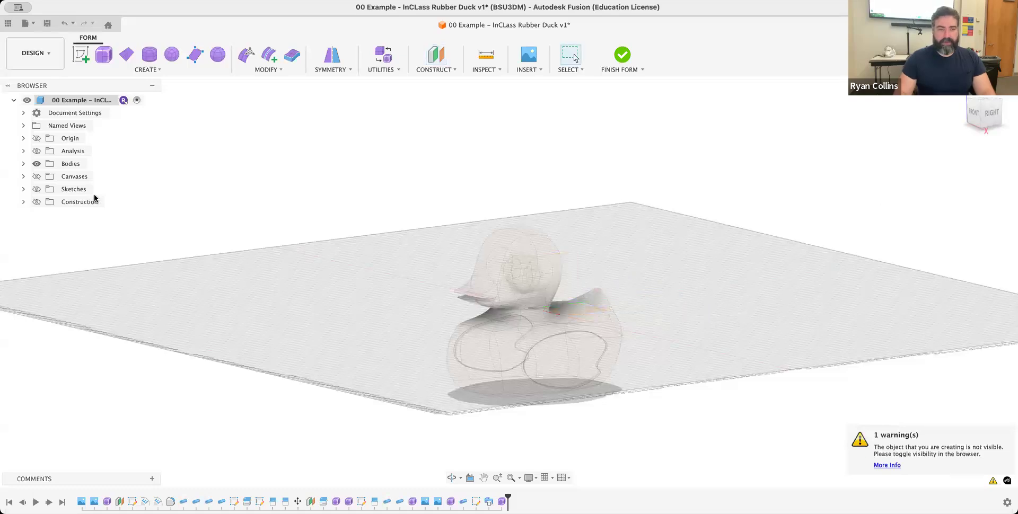
click(37, 202)
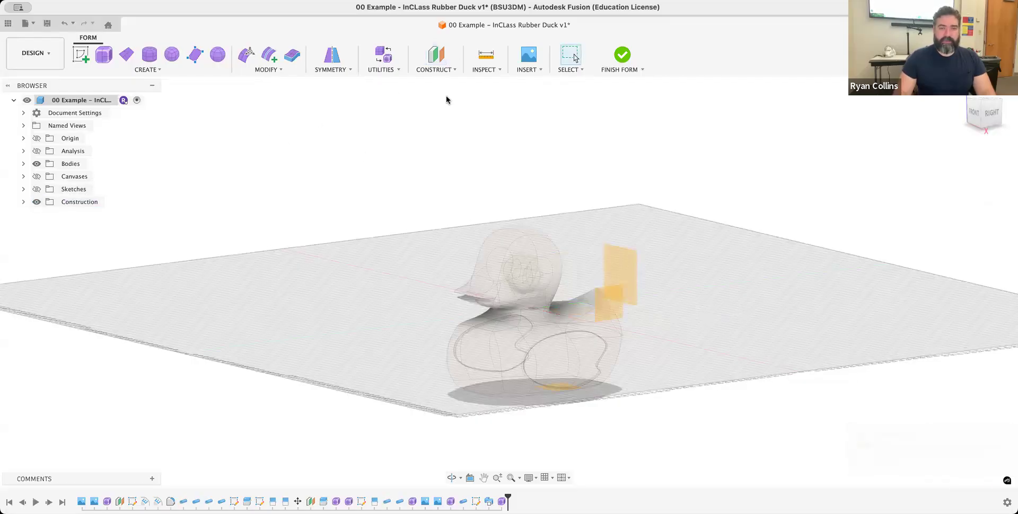
- Create a second construction plane offset further behind the duck, starting from the 50 mm offset plane
right_click(487, 134)
click(486, 108)
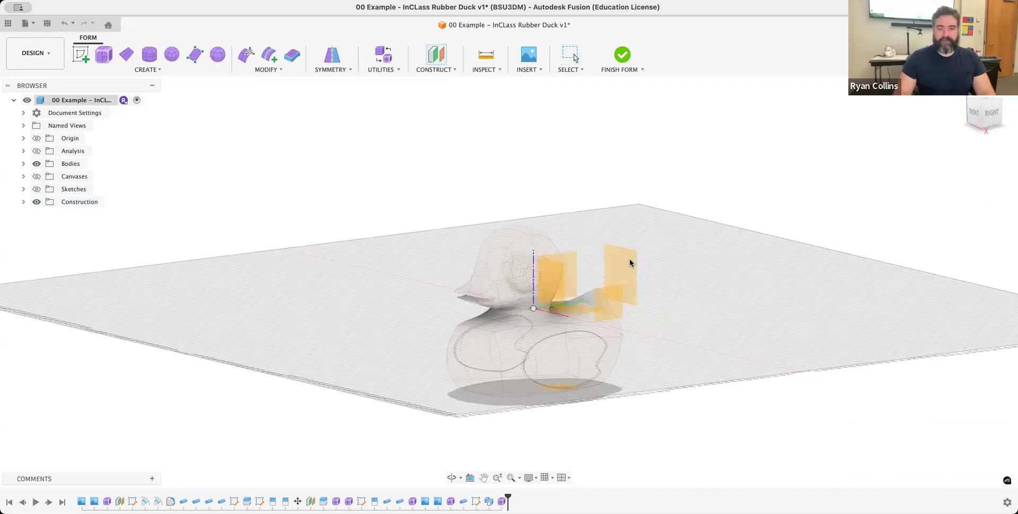
click(635, 259)
drag(639, 260, 765, 239)
click(952, 215)
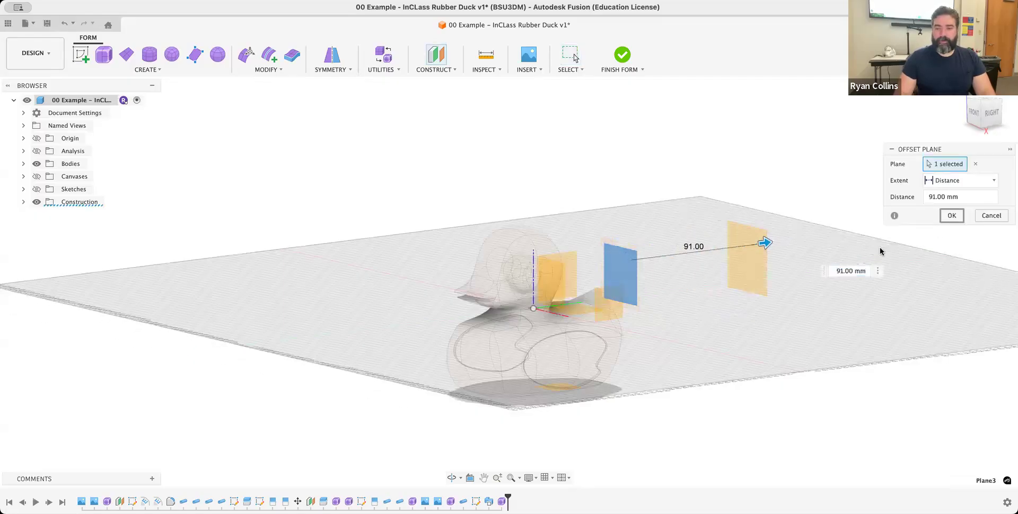
- Sketch a wavy open spline through five points behind the duck's neck on the nearer offset plane and finish the sketch
click(83, 56)
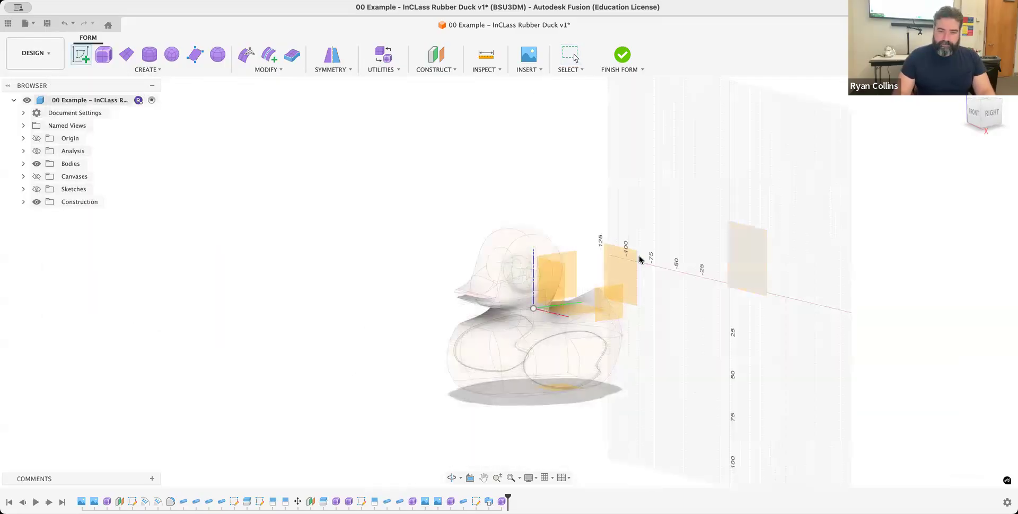
click(623, 270)
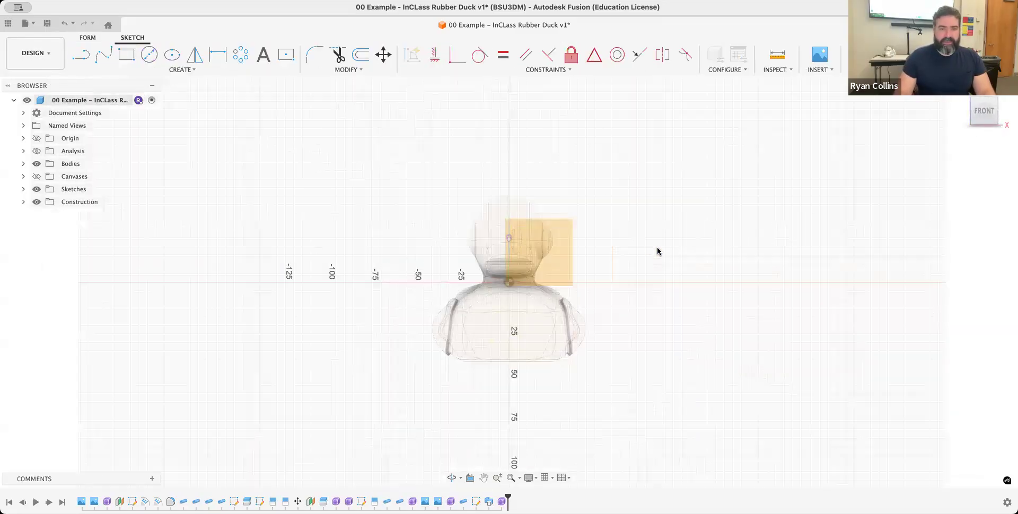
click(104, 57)
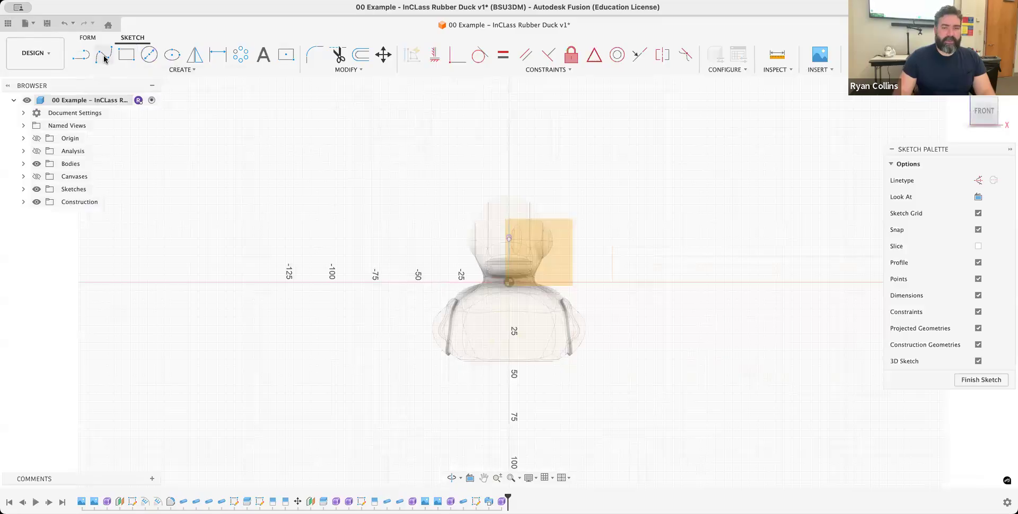
click(563, 275)
click(545, 258)
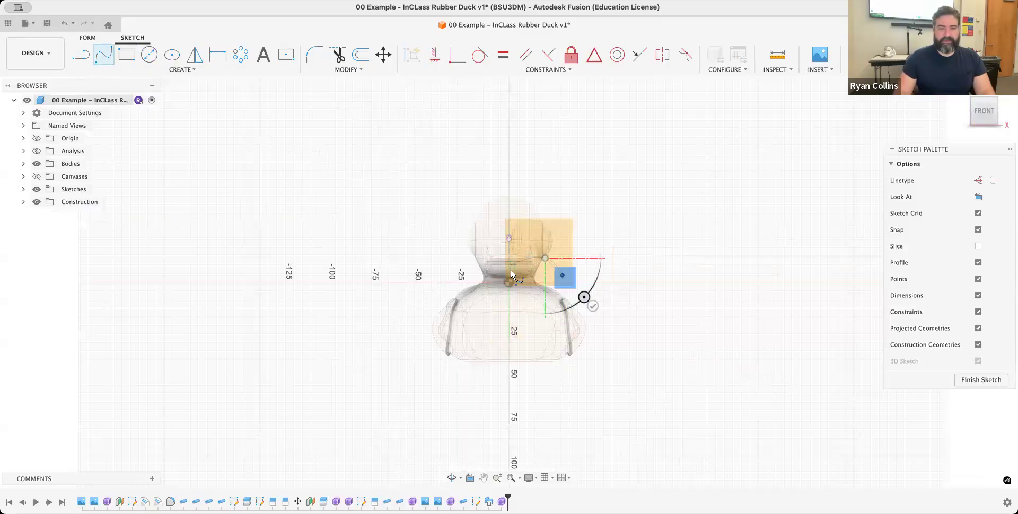
click(510, 270)
click(474, 271)
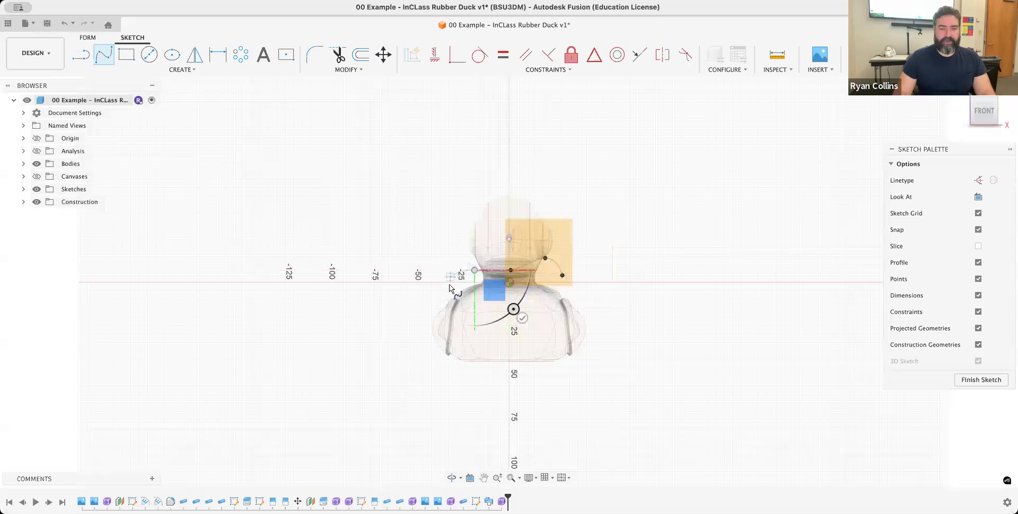
click(449, 286)
key(Return)
shift+middle_drag(685, 237, 624, 258)
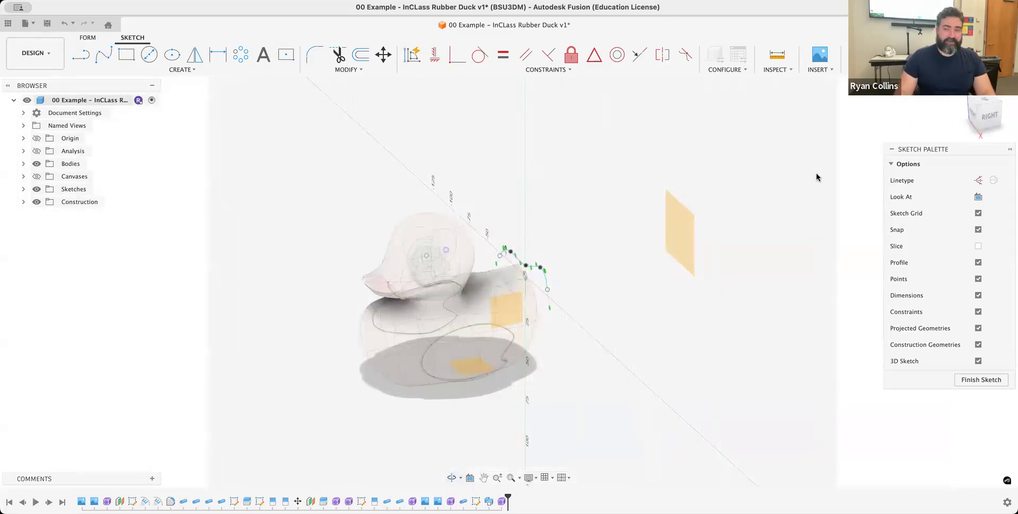
click(915, 55)
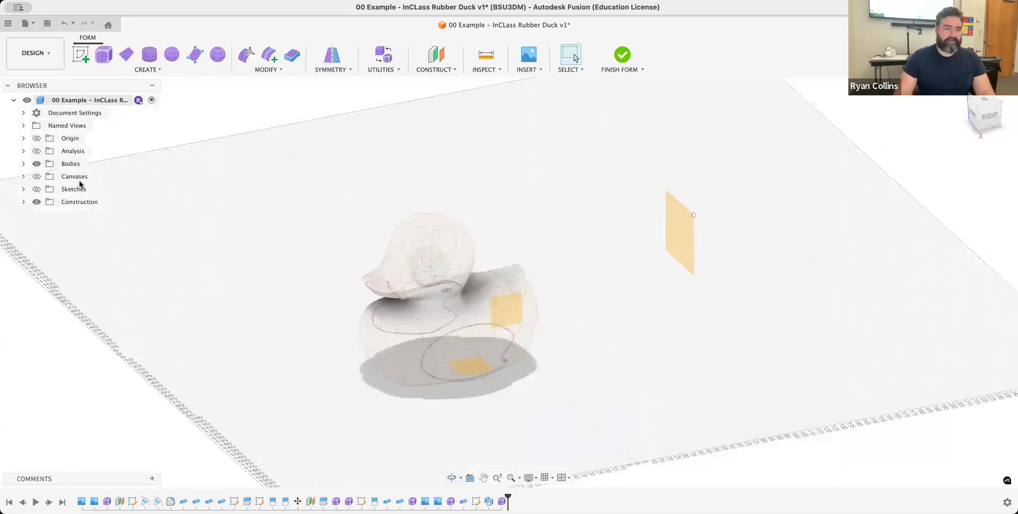
- Make the sketches visible and start a new sketch on the offset plane farthest behind the duck
click(35, 190)
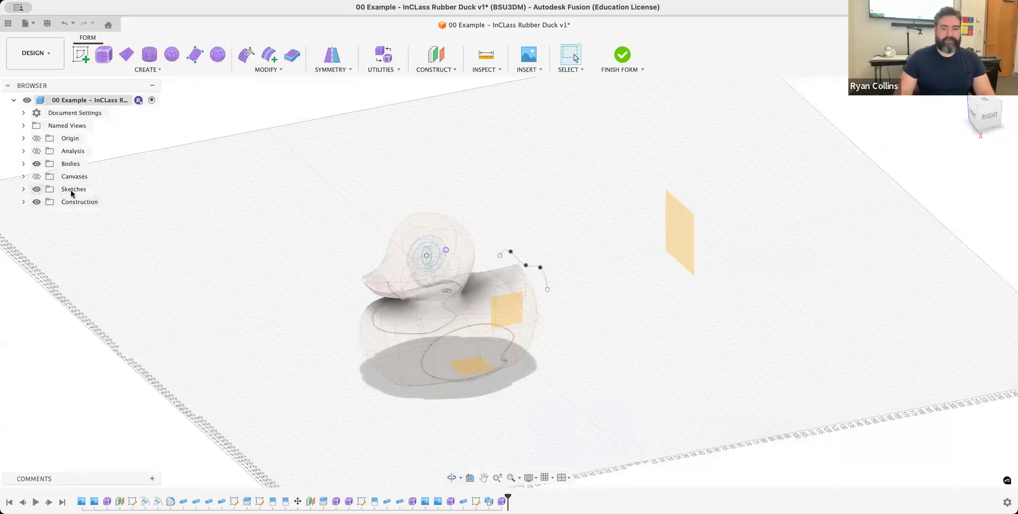
right_click(771, 211)
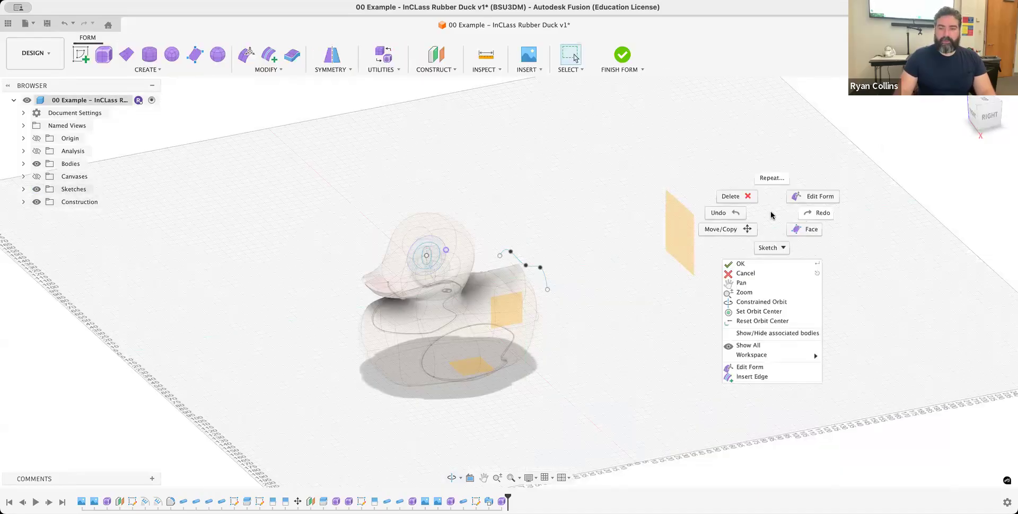
click(779, 132)
click(81, 54)
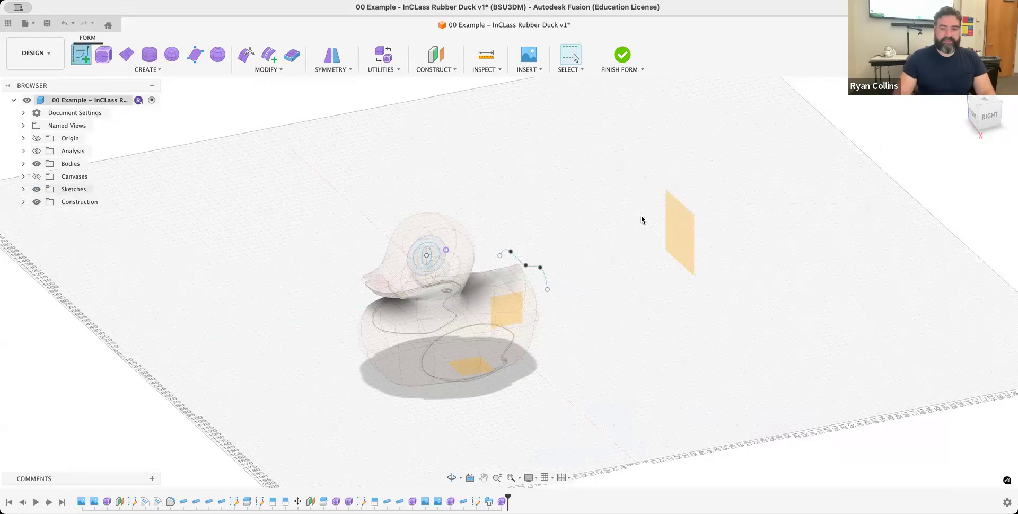
click(680, 223)
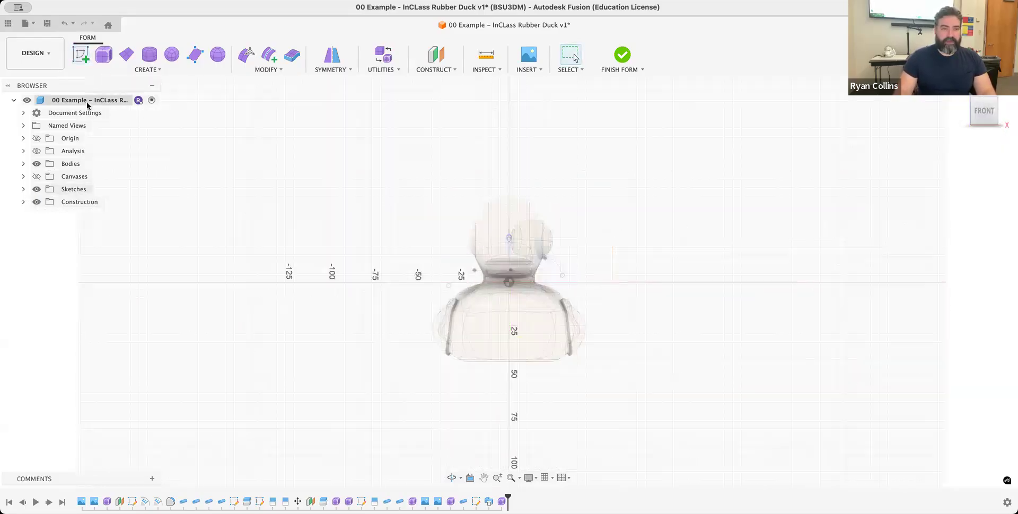
- Try a diagonal two-point spline beside the duck in the far plane's sketch and delete it
click(104, 55)
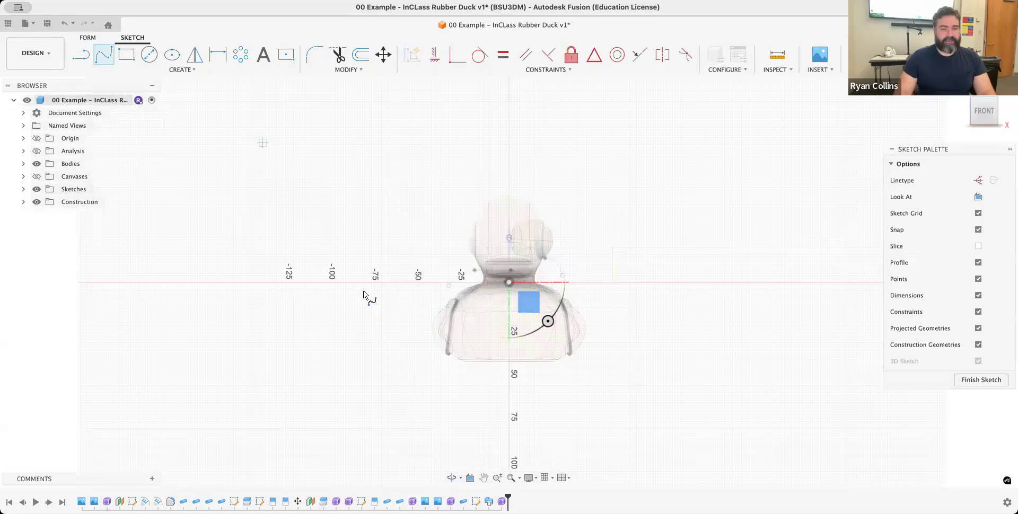
click(323, 318)
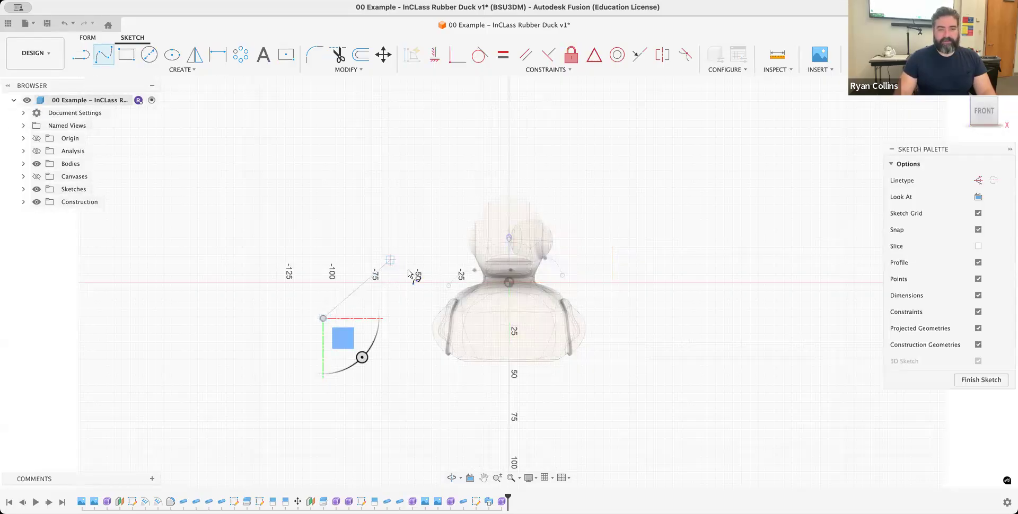
click(392, 258)
key(Return)
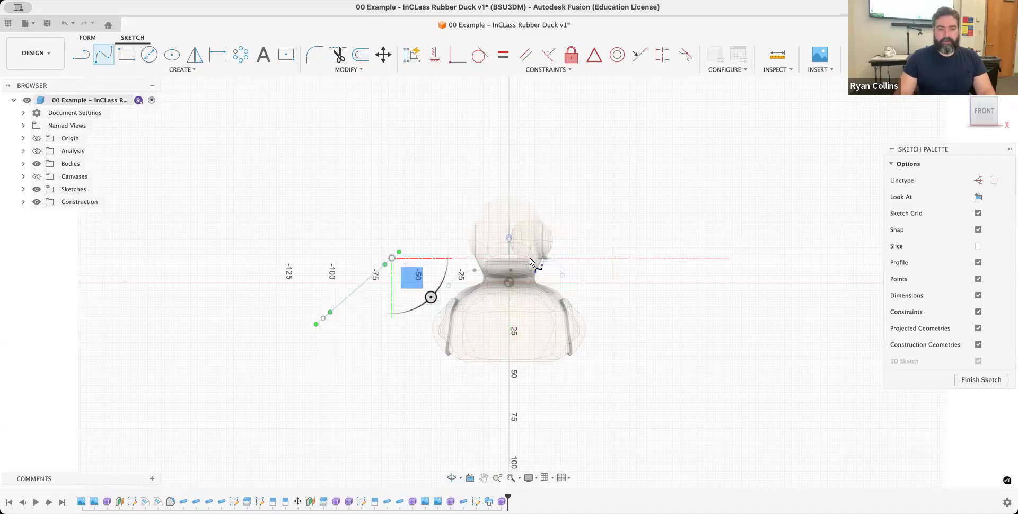
key(Escape)
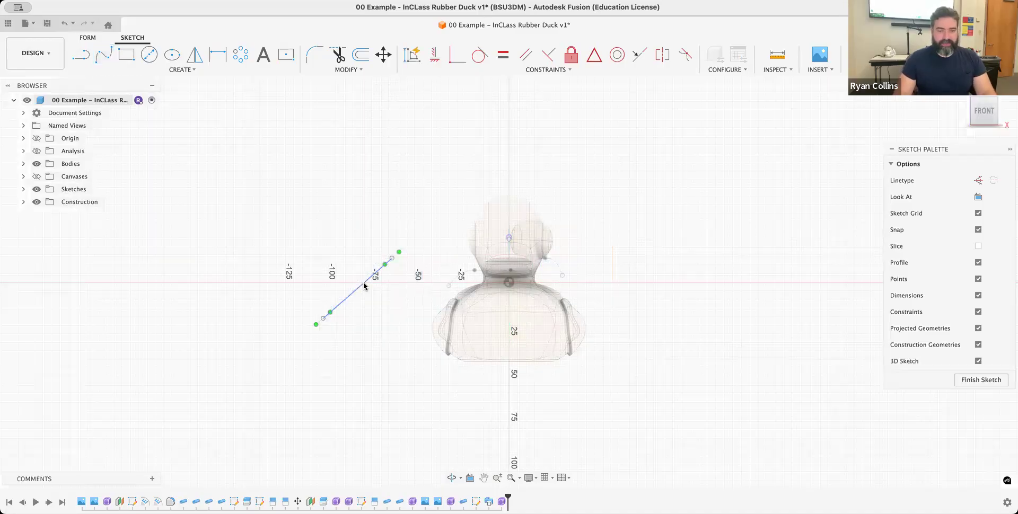
click(344, 297)
key(Delete)
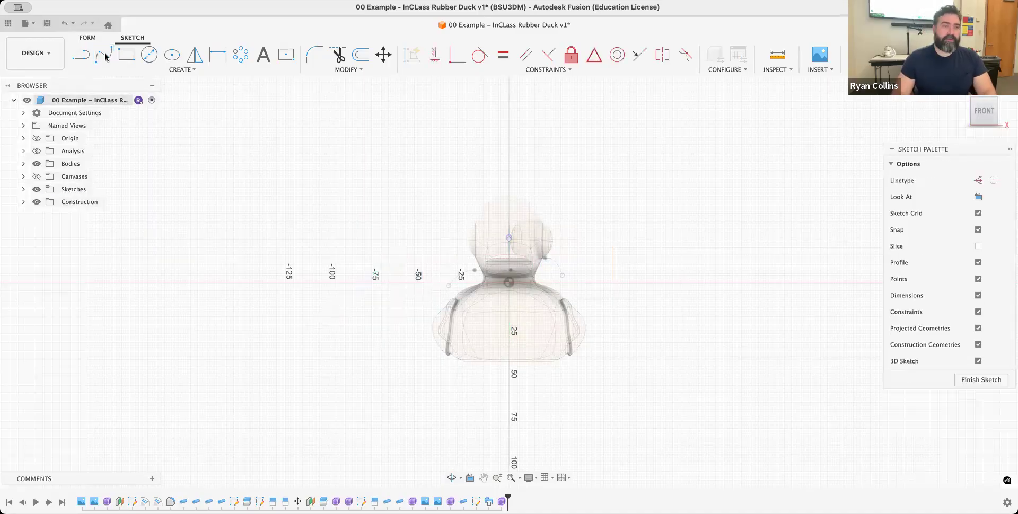
- Sketch a wide wavy open spline through six points across the duck's width on the far offset plane and finish the sketch
click(103, 54)
click(345, 317)
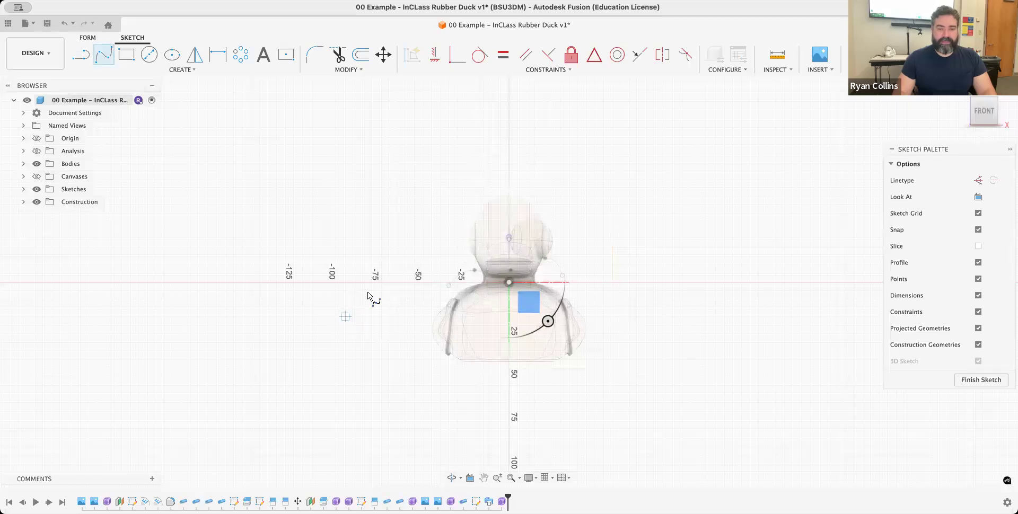
click(490, 300)
click(594, 241)
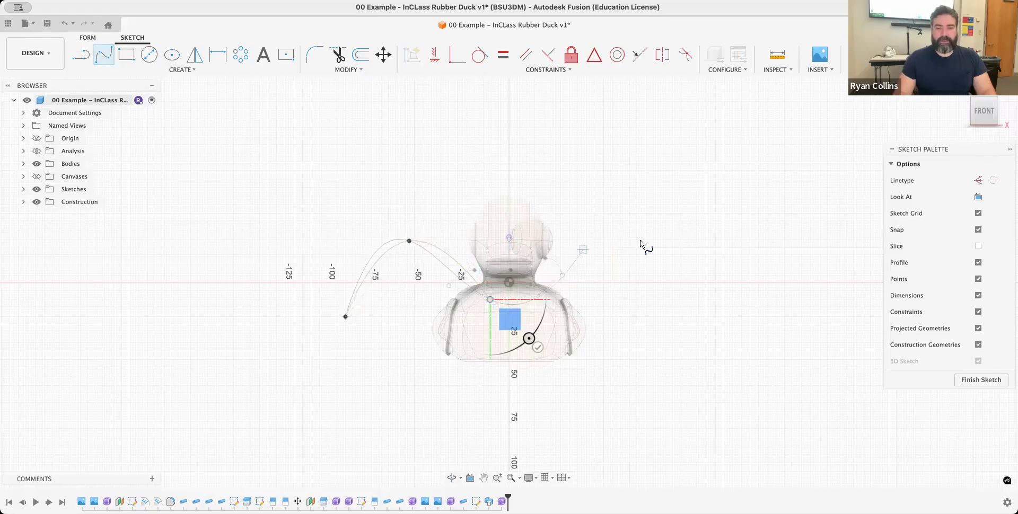
click(728, 308)
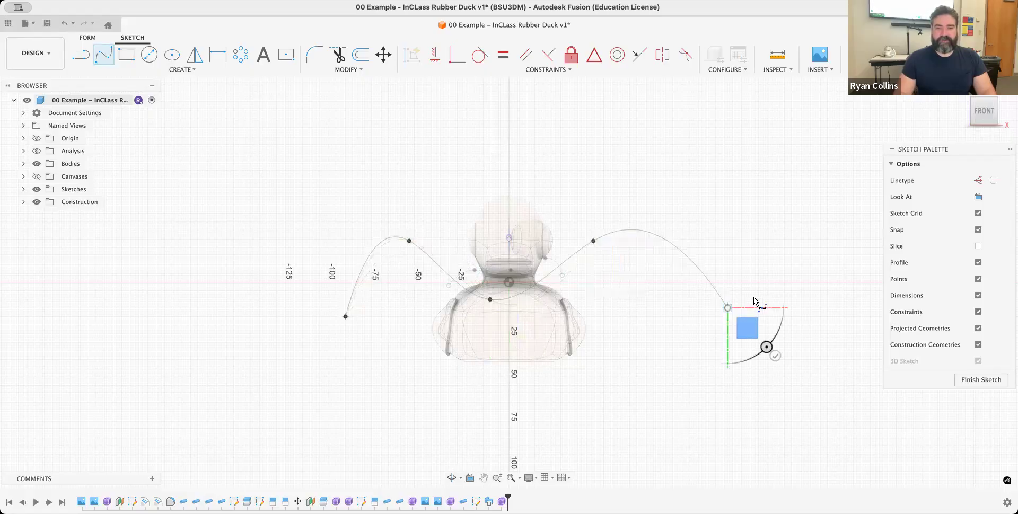
double_click(805, 265)
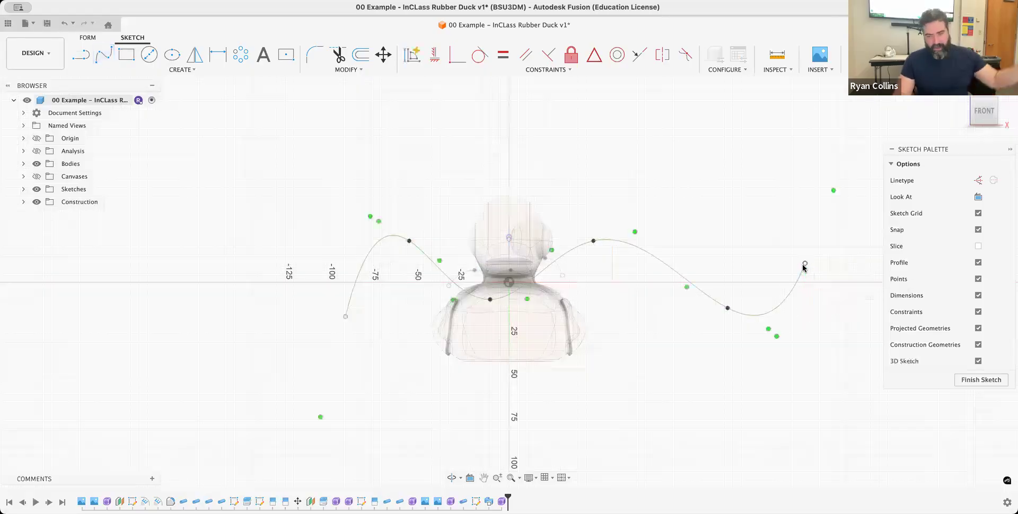
click(917, 55)
- Start a form Loft using the small spline behind the neck as the first profile and the wide far spline as the second
click(729, 282)
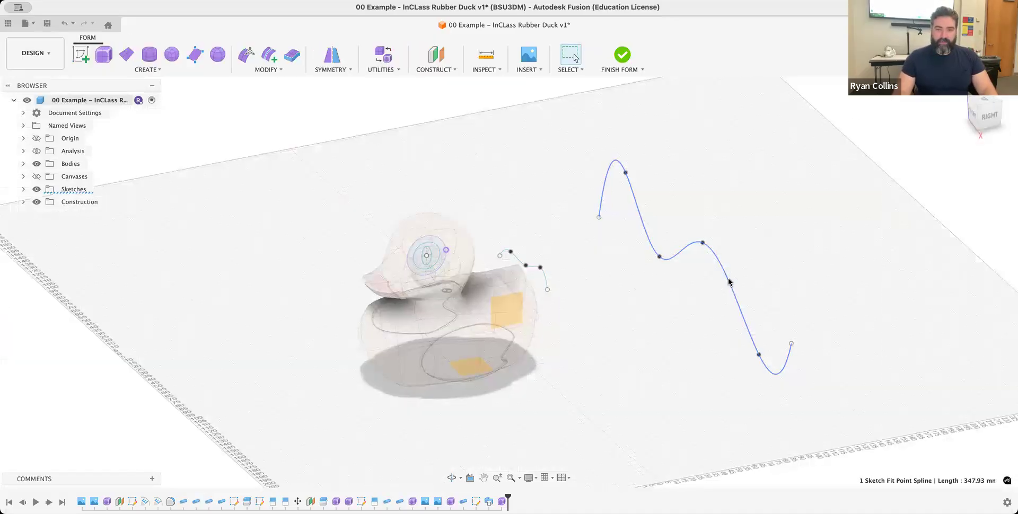
click(546, 277)
click(640, 174)
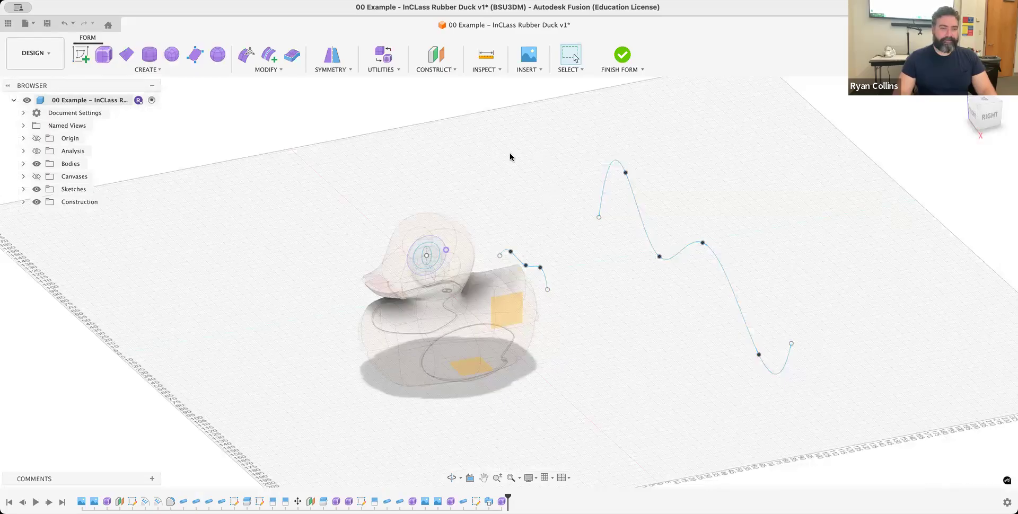
click(140, 69)
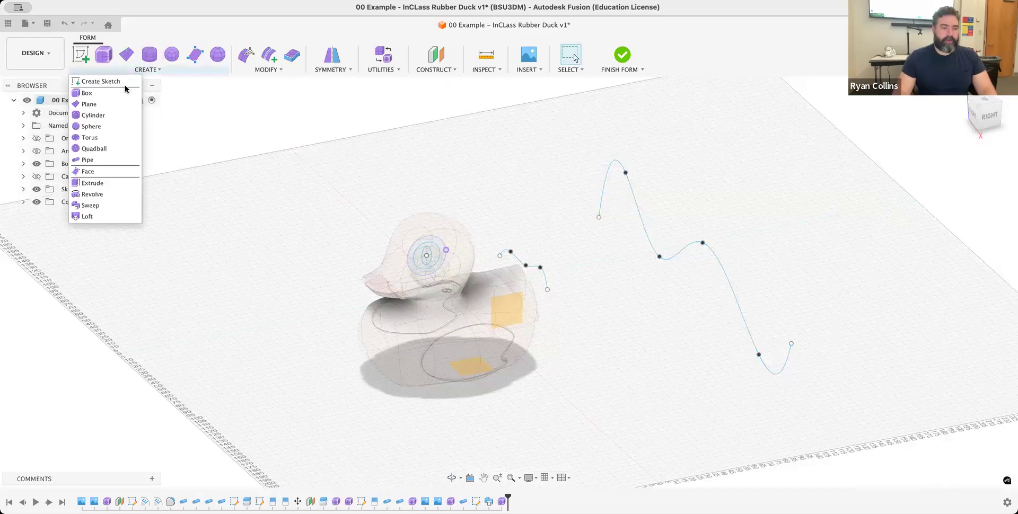
click(88, 216)
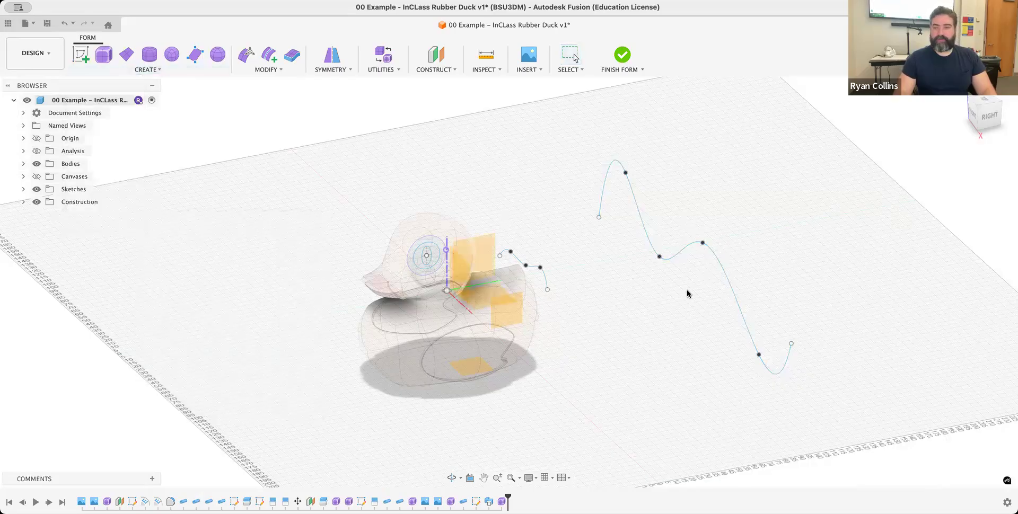
click(544, 282)
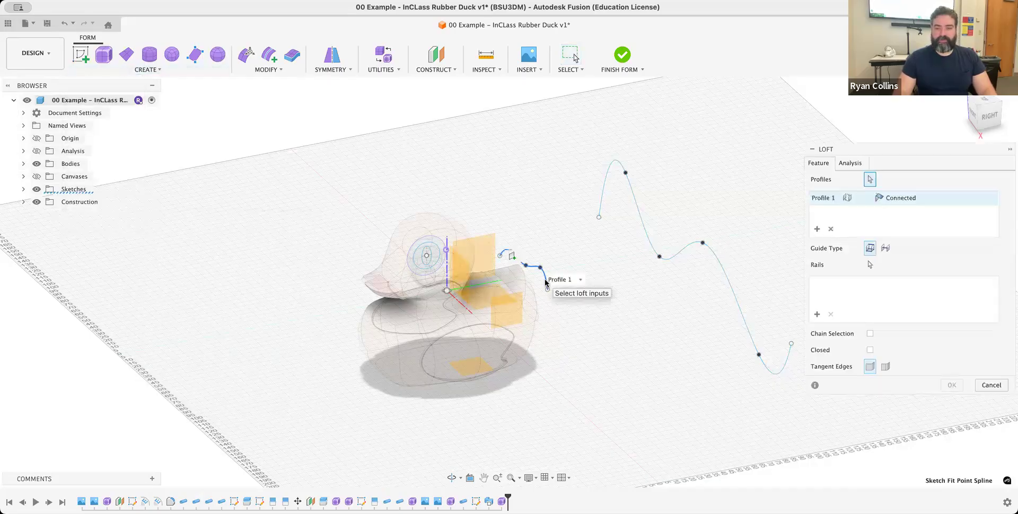
click(734, 293)
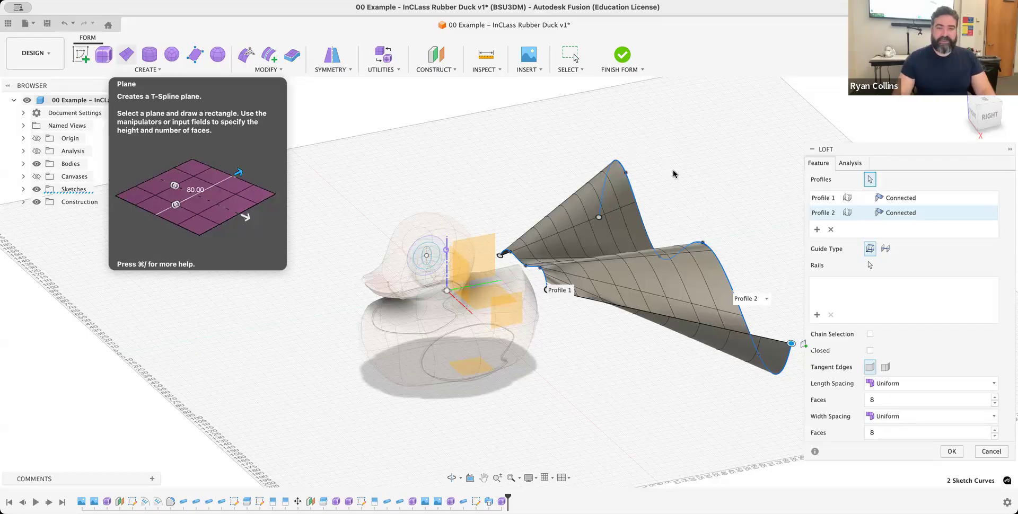
- Set the loft to 6 length faces and 7 width faces with uniform spacing and create the surface
shift+middle_drag(664, 182, 461, 186)
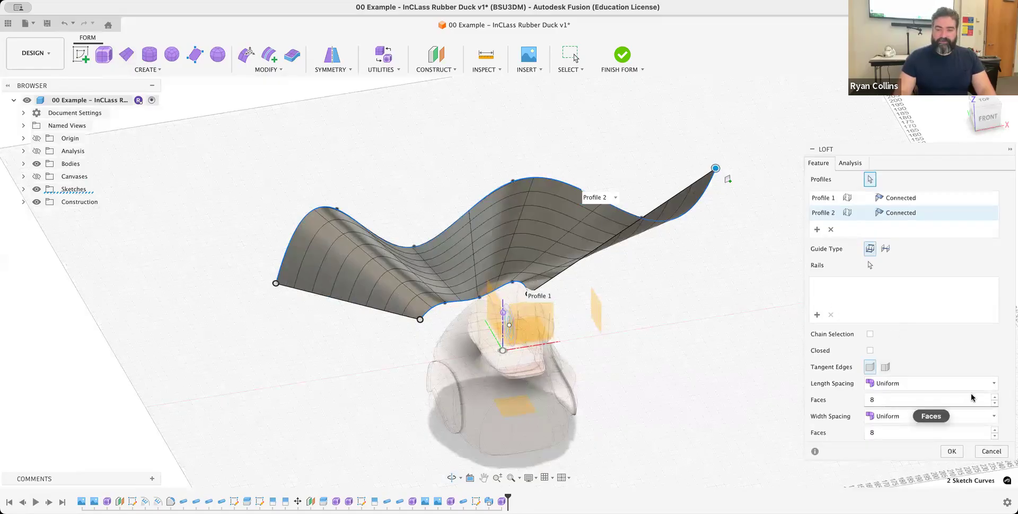
click(995, 405)
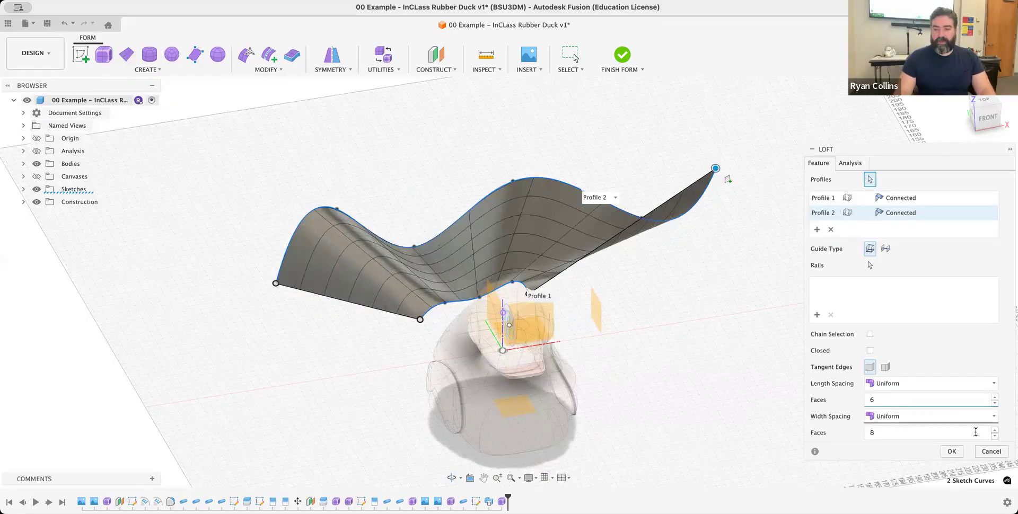
click(995, 436)
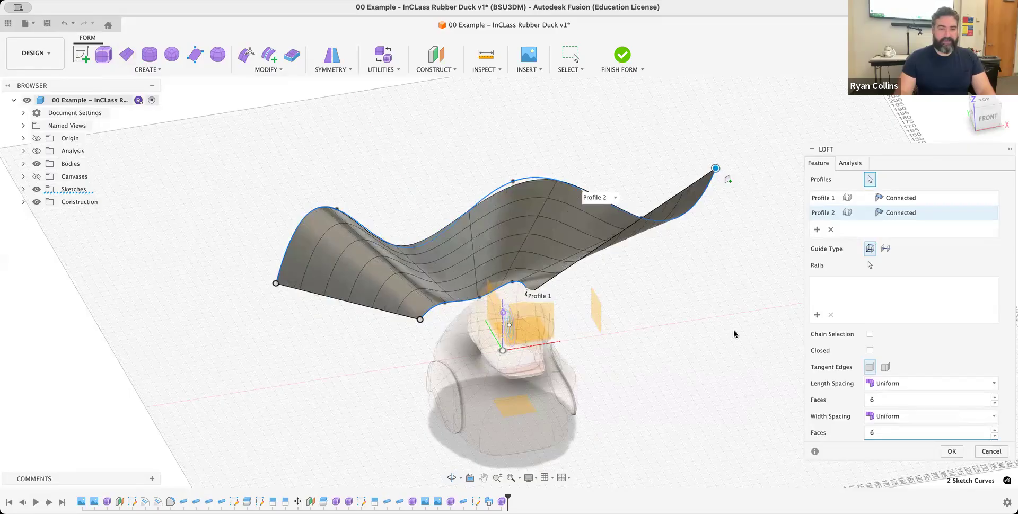
double_click(996, 439)
shift+middle_drag(440, 248, 565, 224)
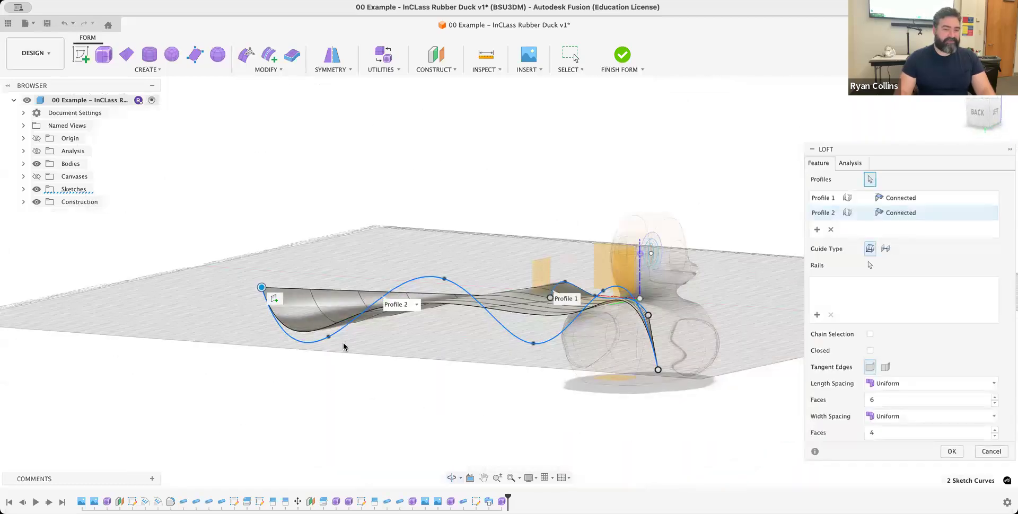
click(994, 430)
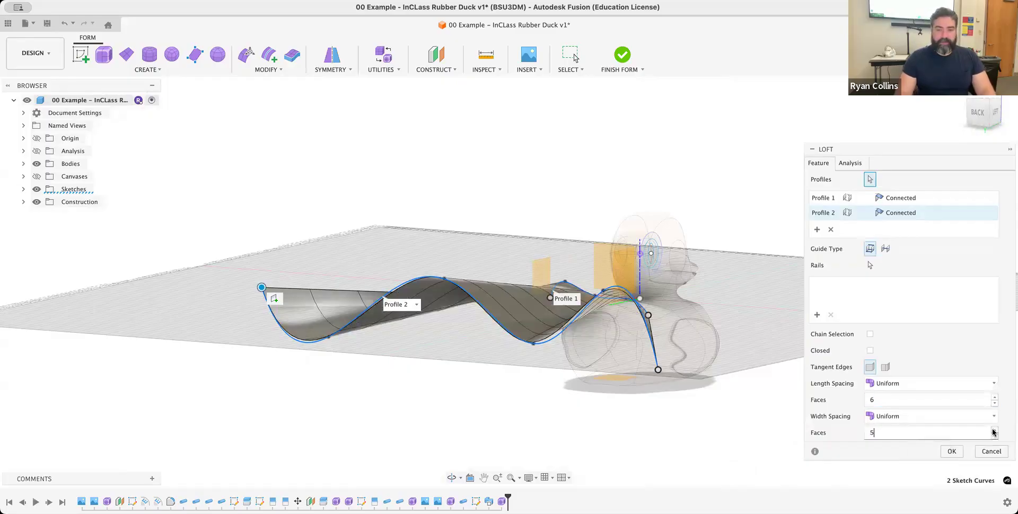
click(994, 430)
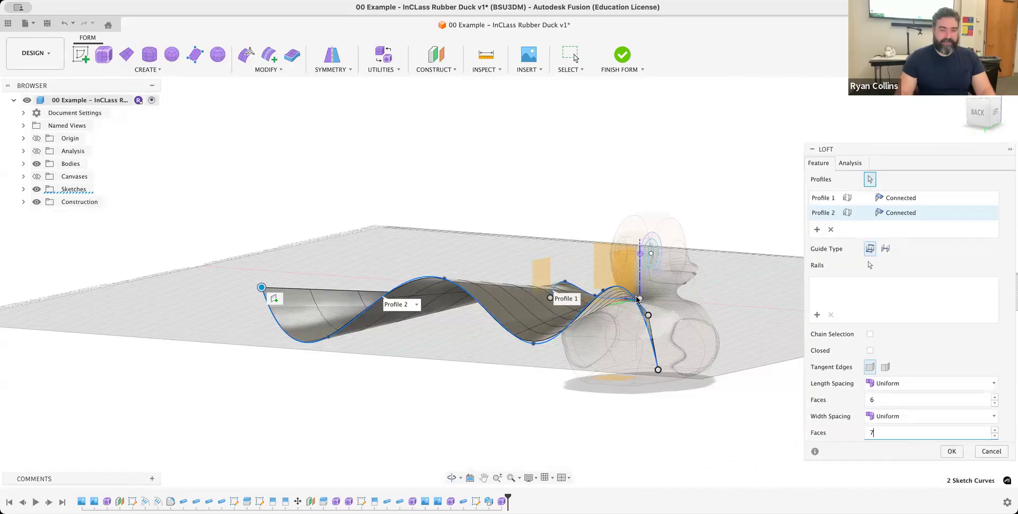
shift+middle_drag(537, 329, 485, 333)
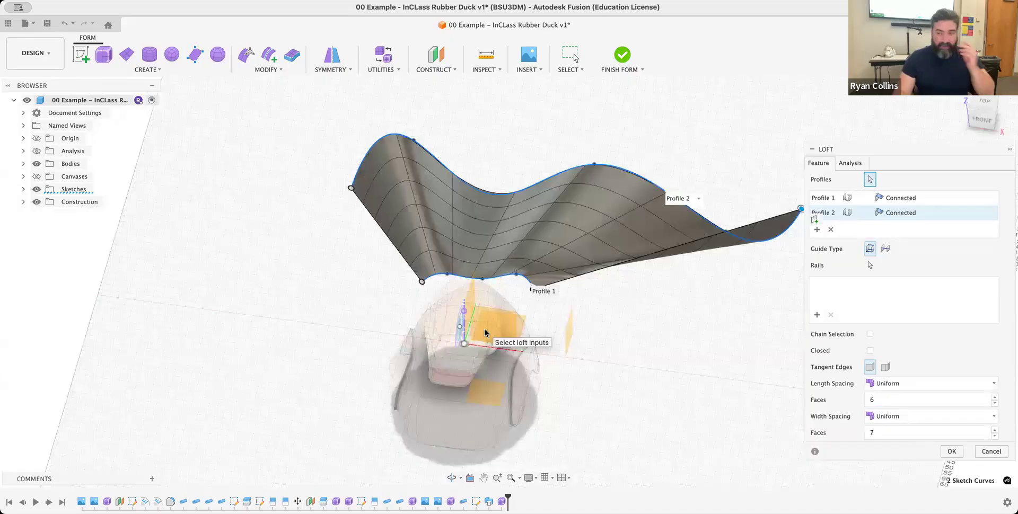
click(950, 451)
- Edit the form with Soft Modification on, moving the two neck-side corner vertices 79 mm forward along the duck
click(249, 53)
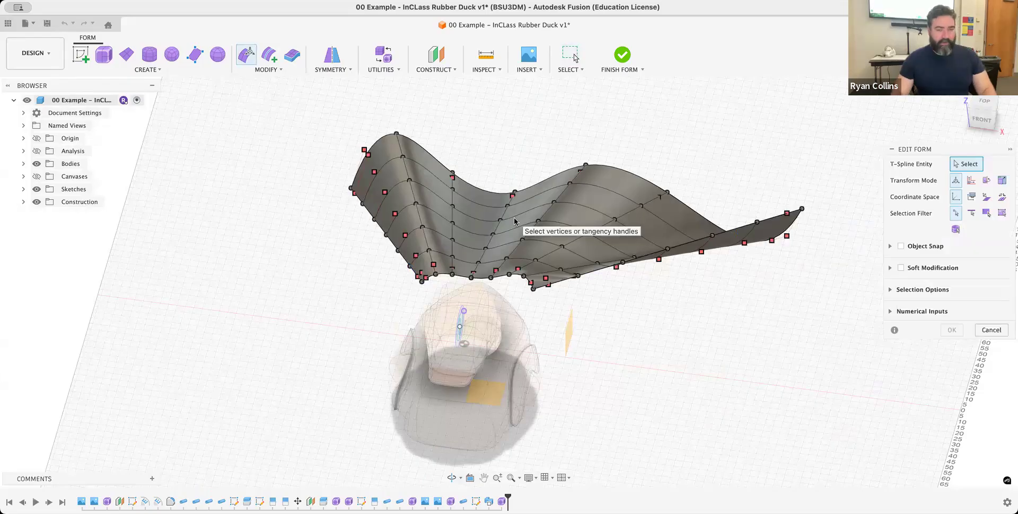
click(534, 289)
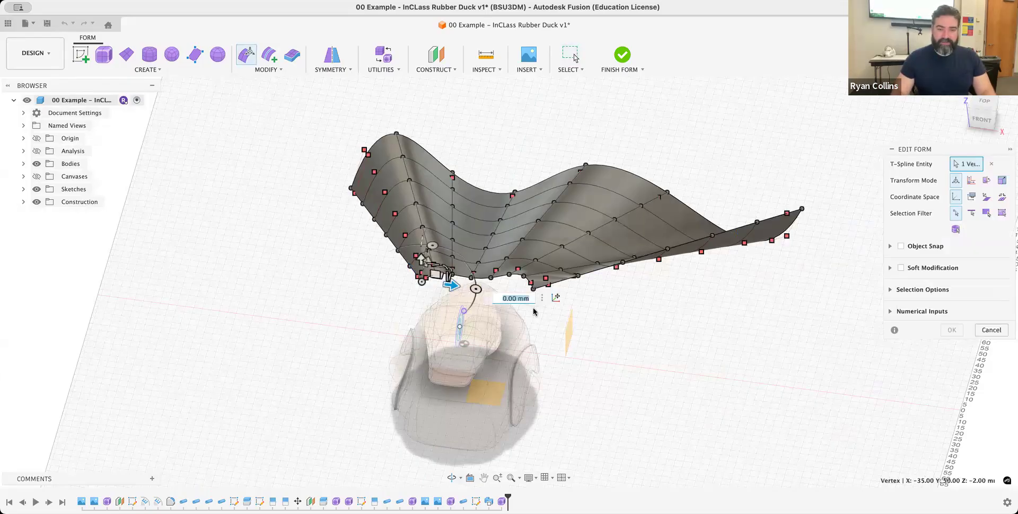
shift+click(533, 291)
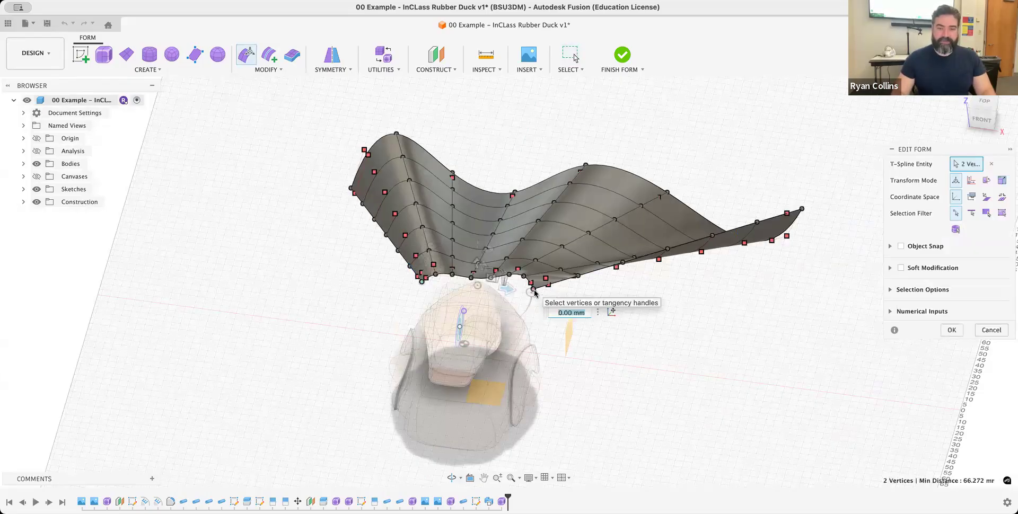
mouse_move(605, 251)
shift+middle_down()
mouse_move(618, 250)
mouse_move(595, 251)
mouse_move(610, 253)
shift+middle_up()
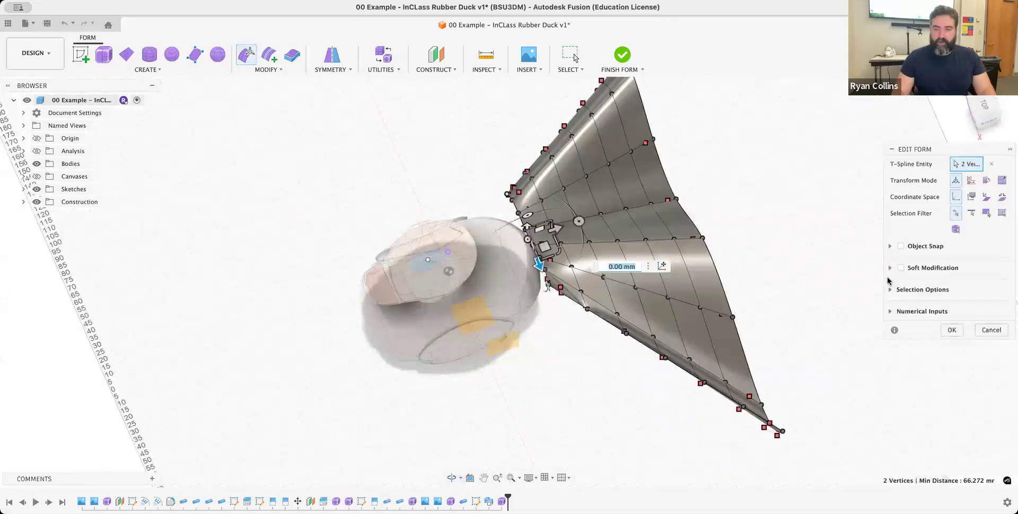
click(902, 268)
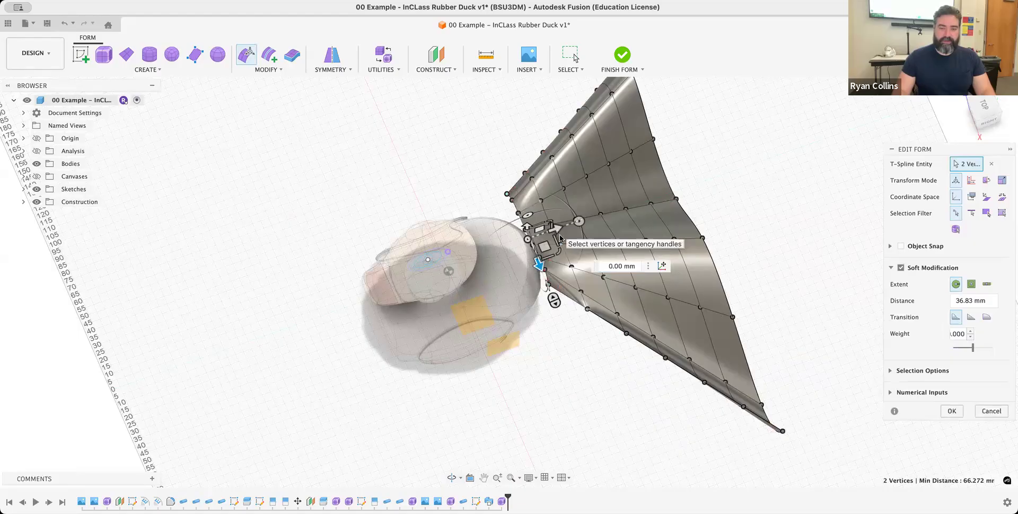
drag(517, 237, 431, 254)
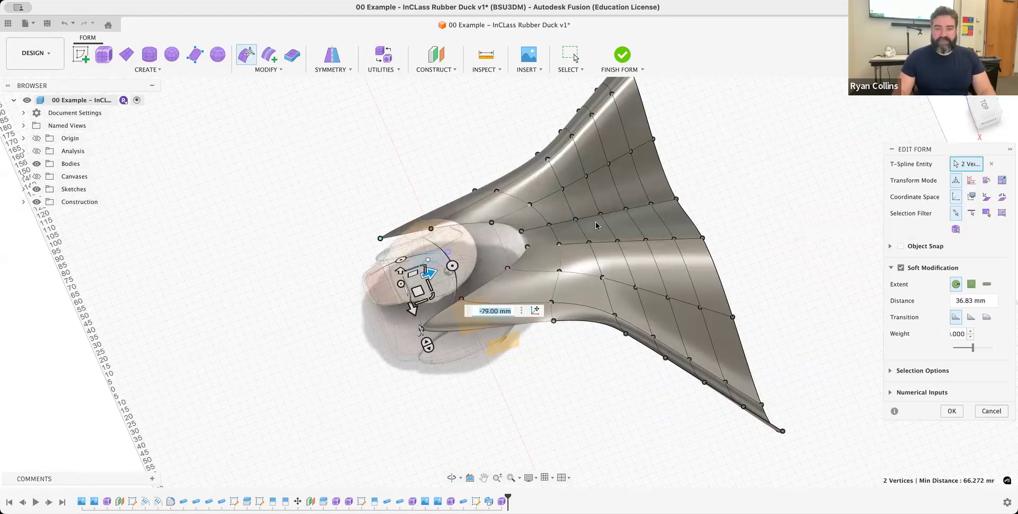
- Try moving a middle vertex of the surface's neck-side edge toward the duck's head and undo the move
click(521, 233)
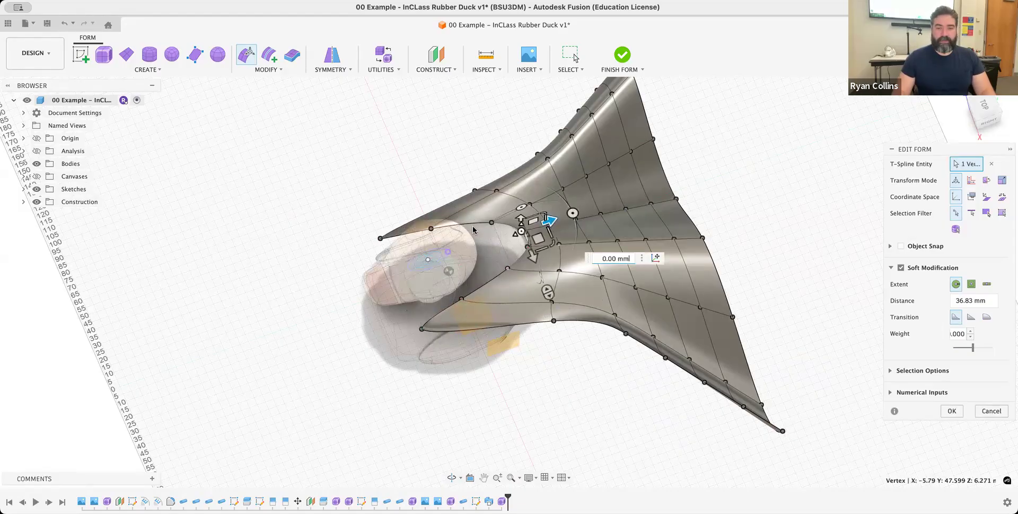
click(539, 275)
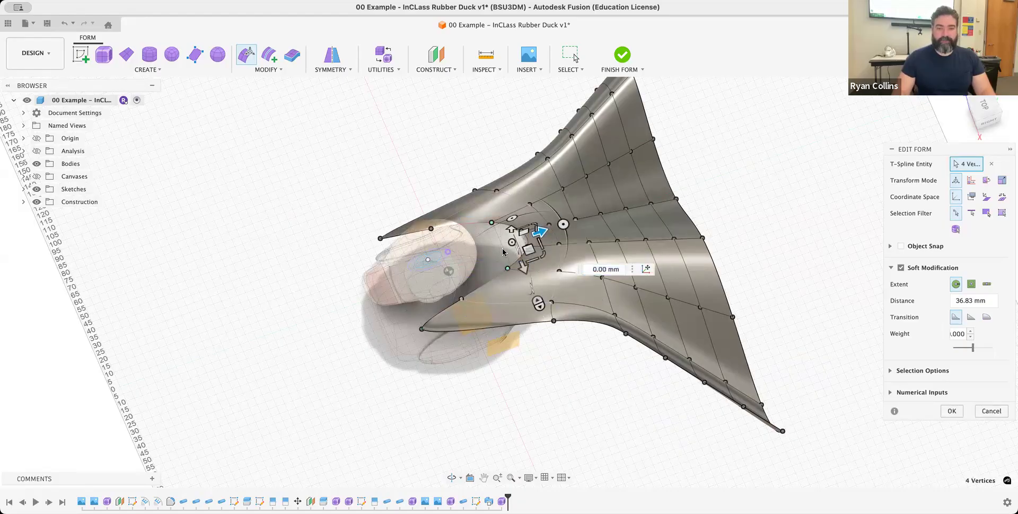
click(529, 253)
drag(544, 256, 508, 263)
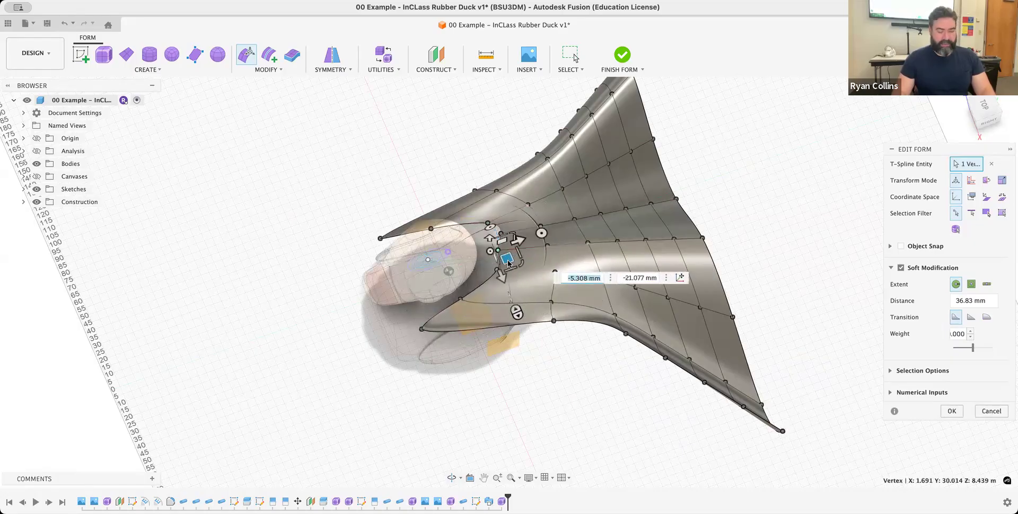
key(super+z)
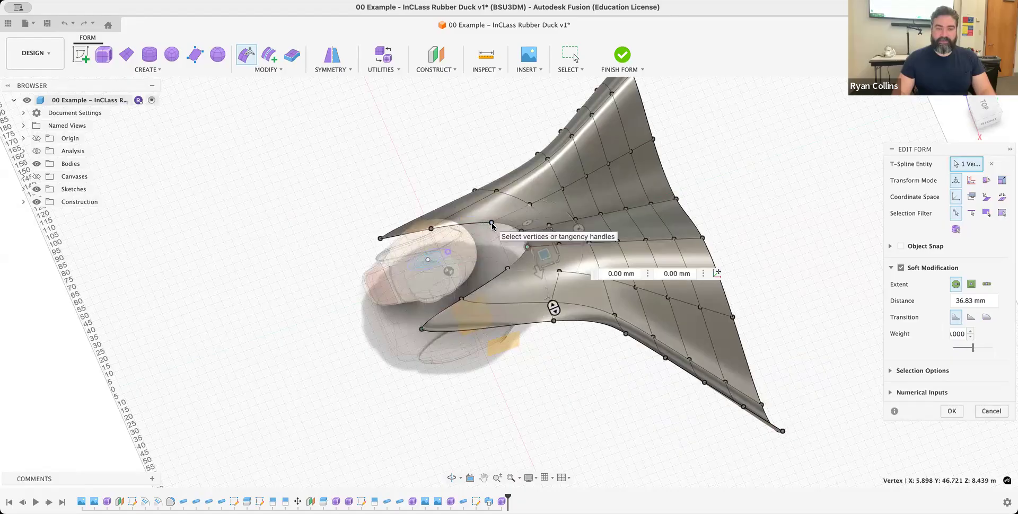
- Move two inner vertices of the neck-side edge 27 mm forward toward the duck's head, then clear the selection
shift+click(493, 224)
drag(533, 227, 495, 238)
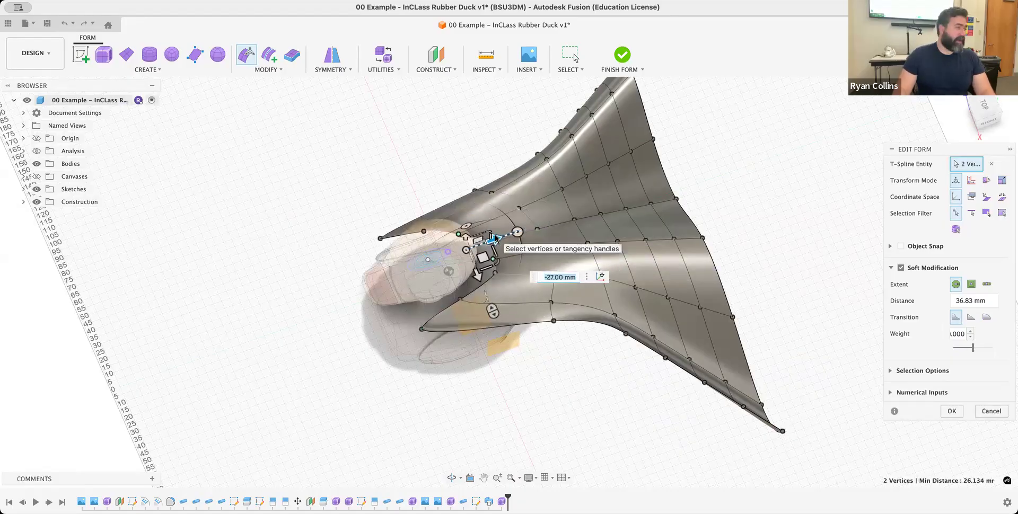
click(768, 233)
- Select the lower outer corner vertex of the surface's wide rear edge and set its soft modification distance to 50 mm
shift+middle_drag(741, 315, 958, 323)
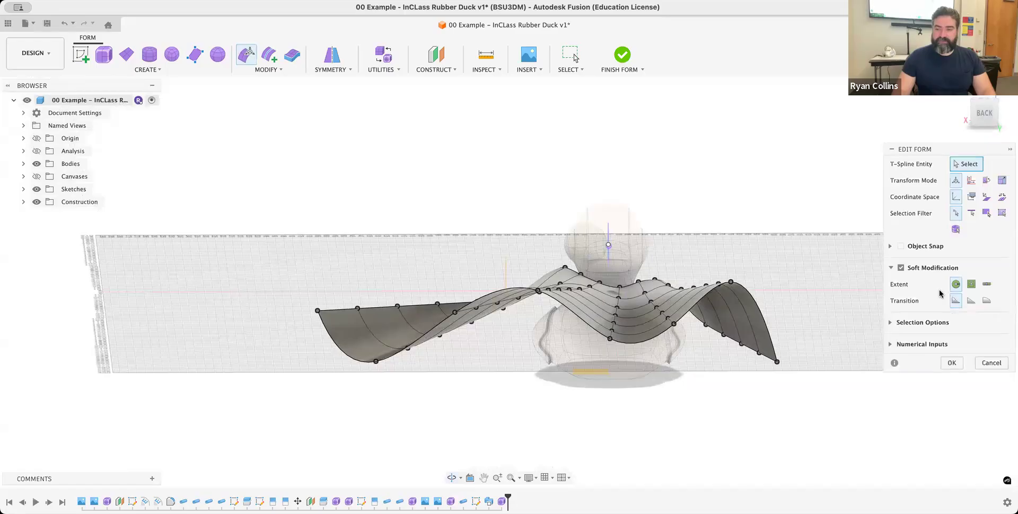
click(778, 363)
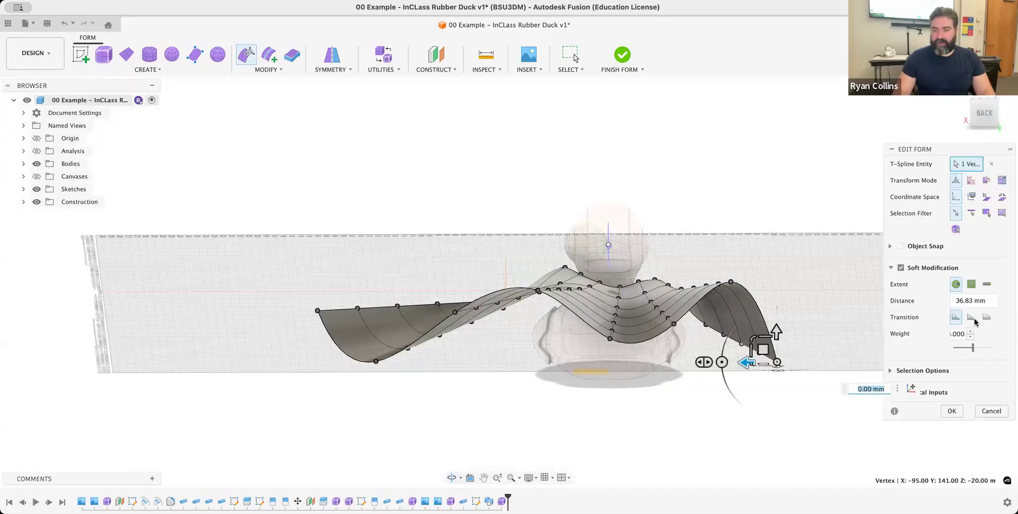
click(950, 304)
drag(950, 304, 935, 307)
text(50)
- Pull the rear corner vertex outward and down to about X -136.5, Y 142.5, Z -48.5 mm and apply the form edit
shift+middle_drag(793, 277, 500, 385)
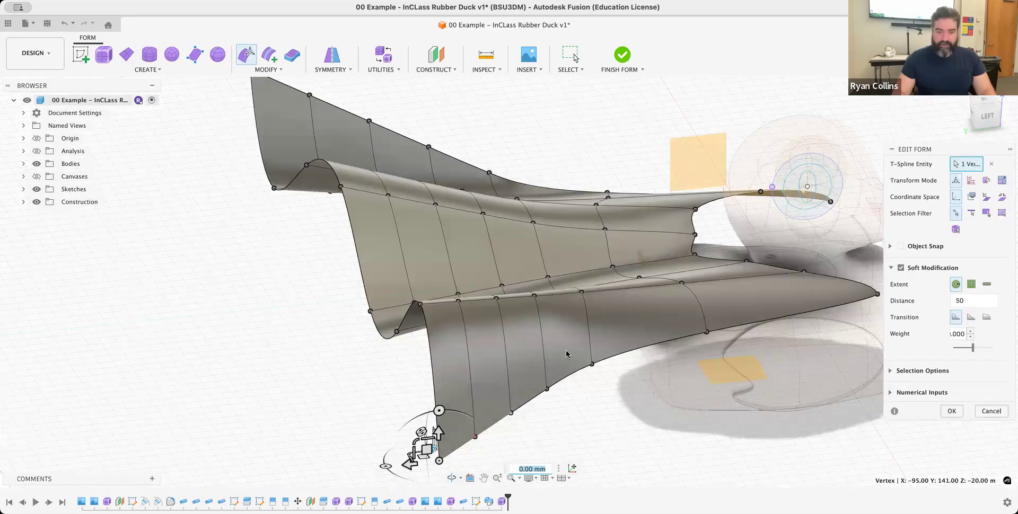
middle_drag(424, 455, 413, 360)
drag(413, 359, 412, 414)
shift+middle_drag(621, 326, 647, 308)
drag(571, 382, 692, 402)
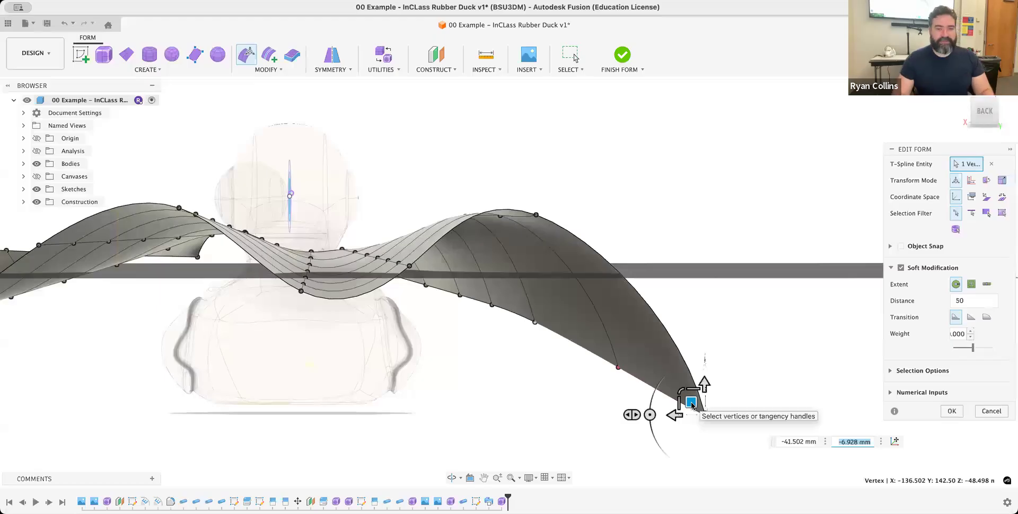
click(952, 411)
- Try creasing the entire lengthwise edge loop along one valley of the cape surface, from the neck edge to the rear edge
shift+middle_drag(691, 196, 448, 363)
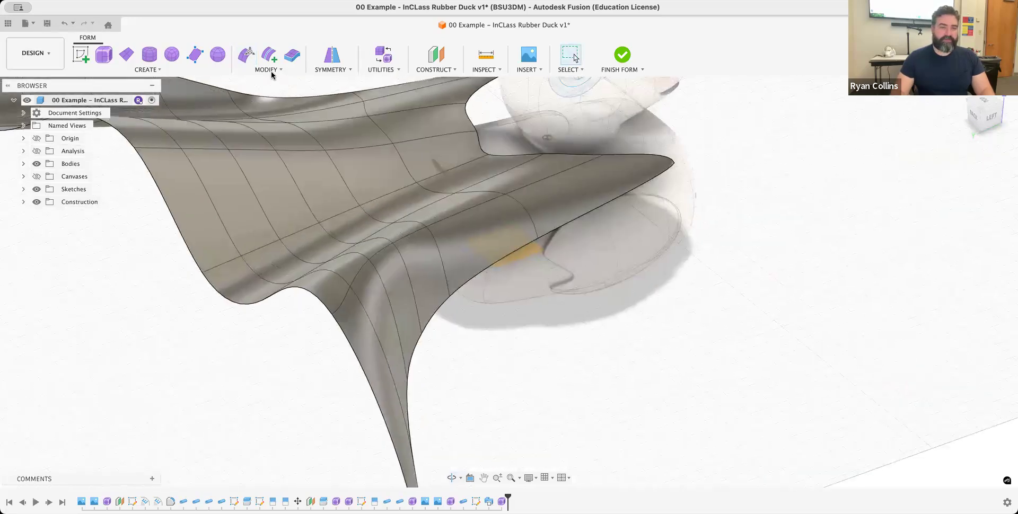
click(272, 73)
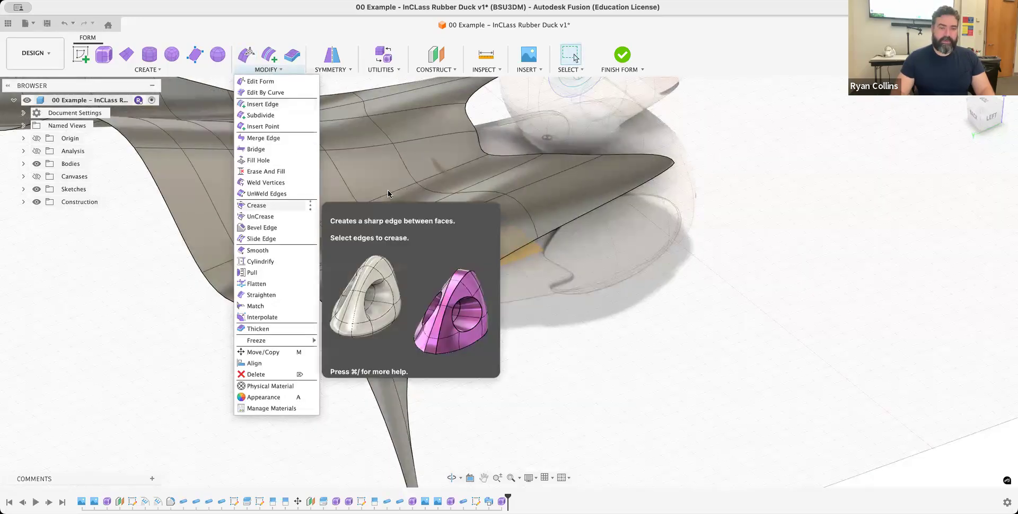
double_click(329, 231)
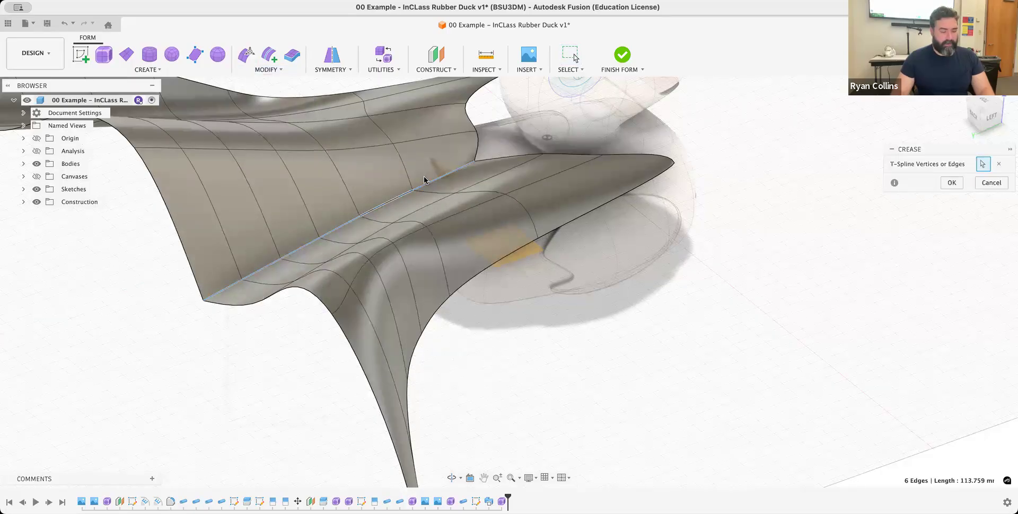
key(Return)
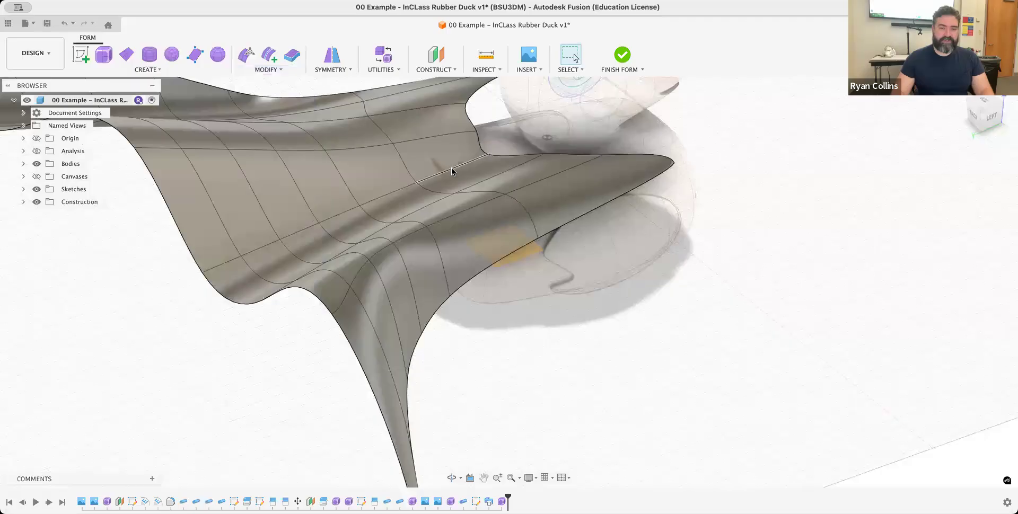
- Crease two neck-side edges along one valley of the cape surface and three rear edges along the neighbouring lengthwise fold
click(452, 169)
click(392, 194)
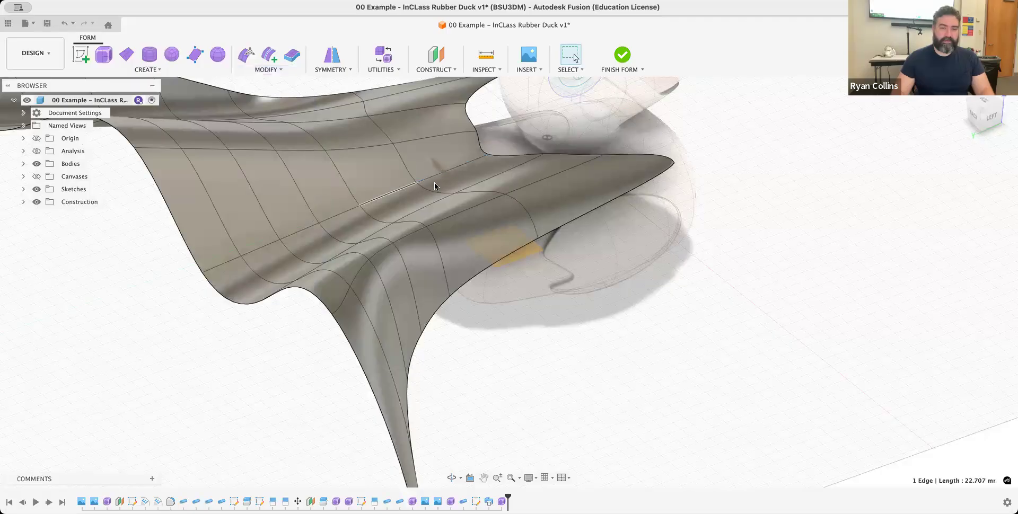
click(267, 70)
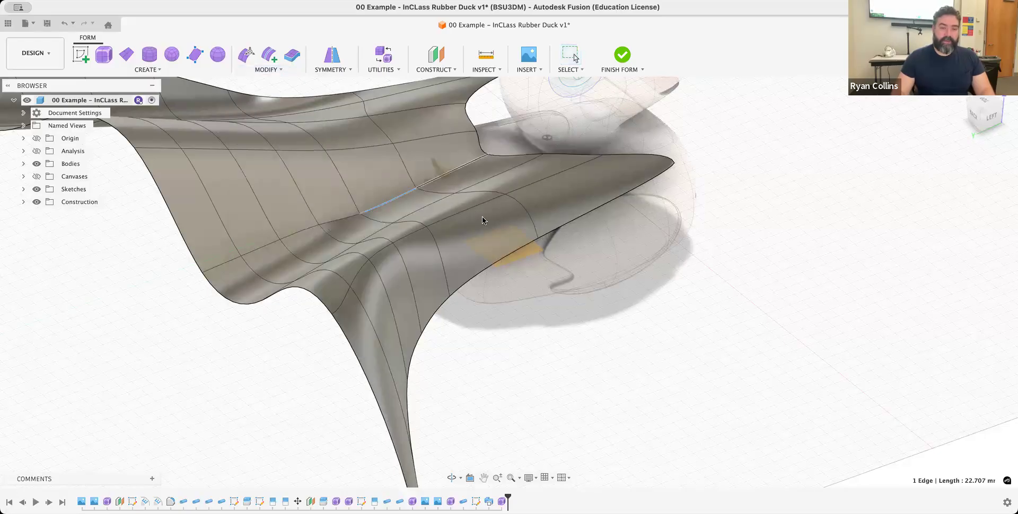
click(218, 144)
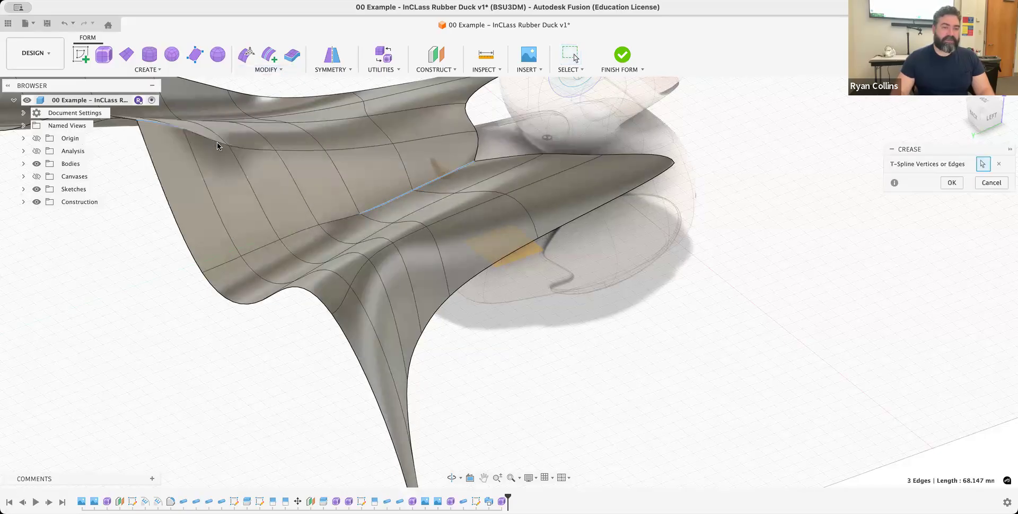
click(257, 141)
shift+middle_drag(431, 266, 527, 271)
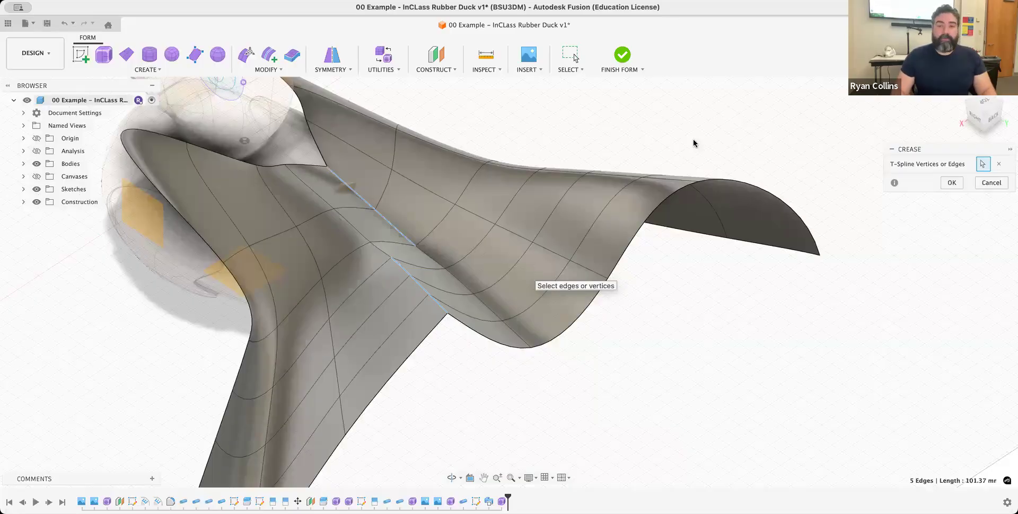
click(952, 182)
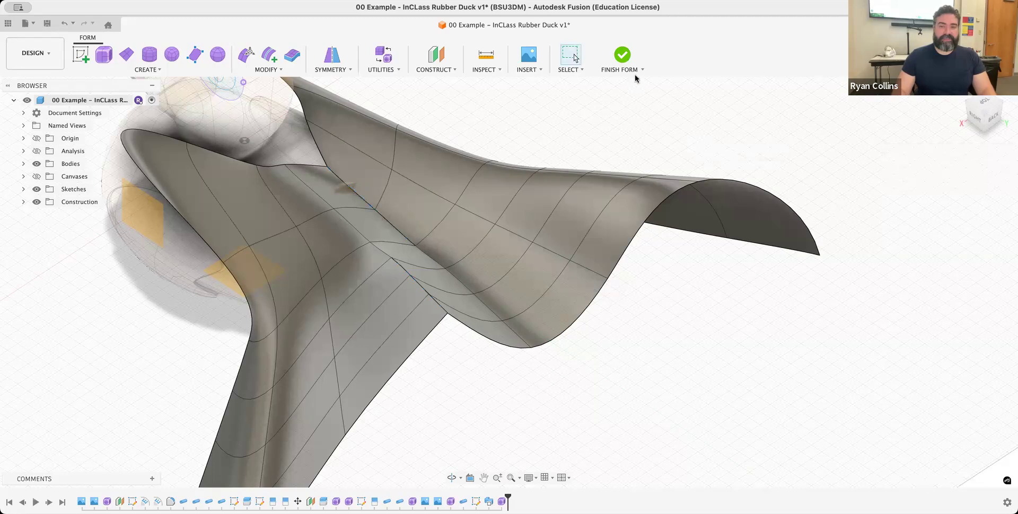
- Finish the form and rename the new surface body Body16 as Cape
click(626, 60)
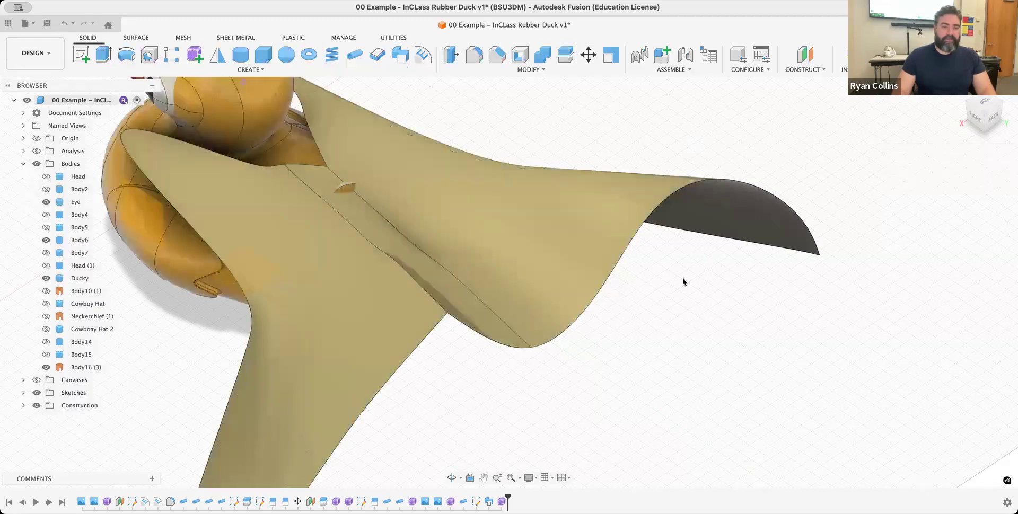
click(83, 368)
double_click(82, 368)
text(Cape)
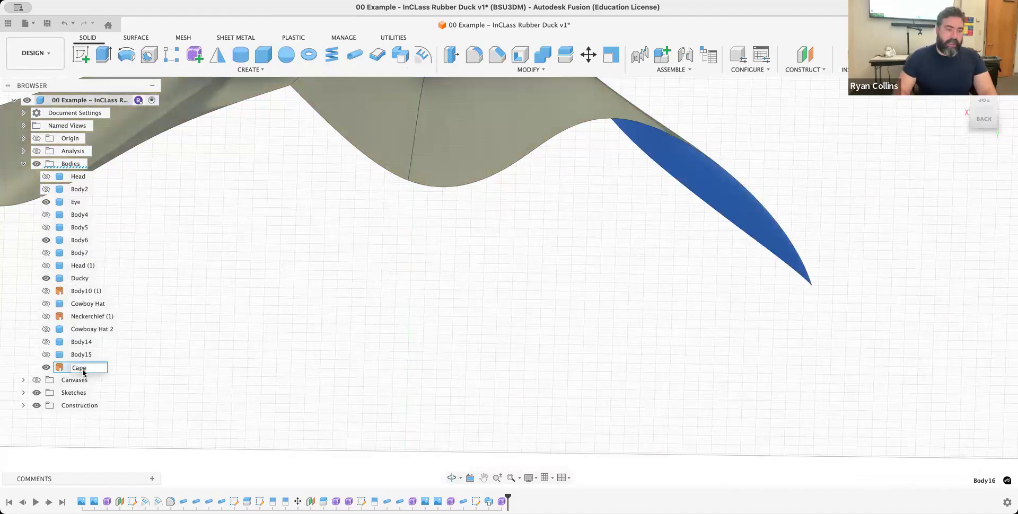
key(Return)
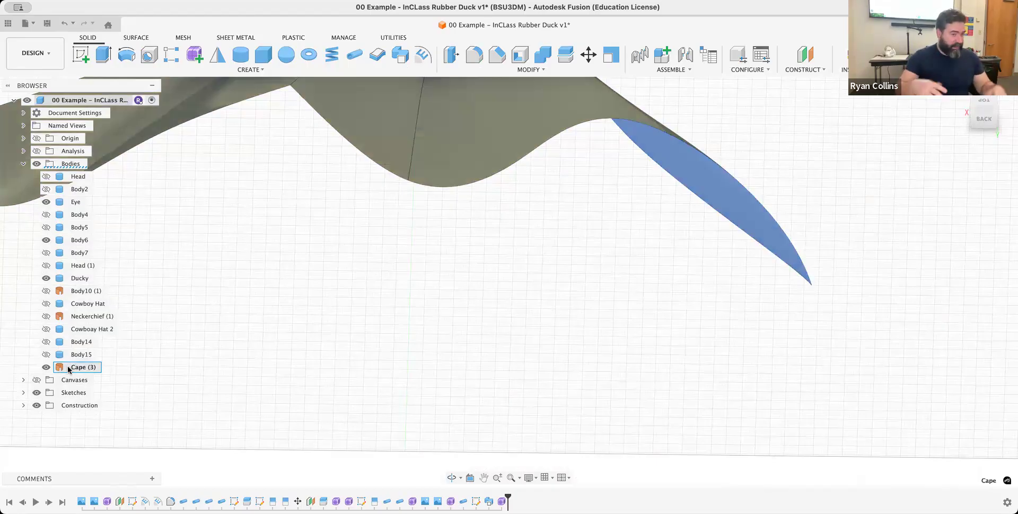
middle_drag(593, 219, 505, 351)
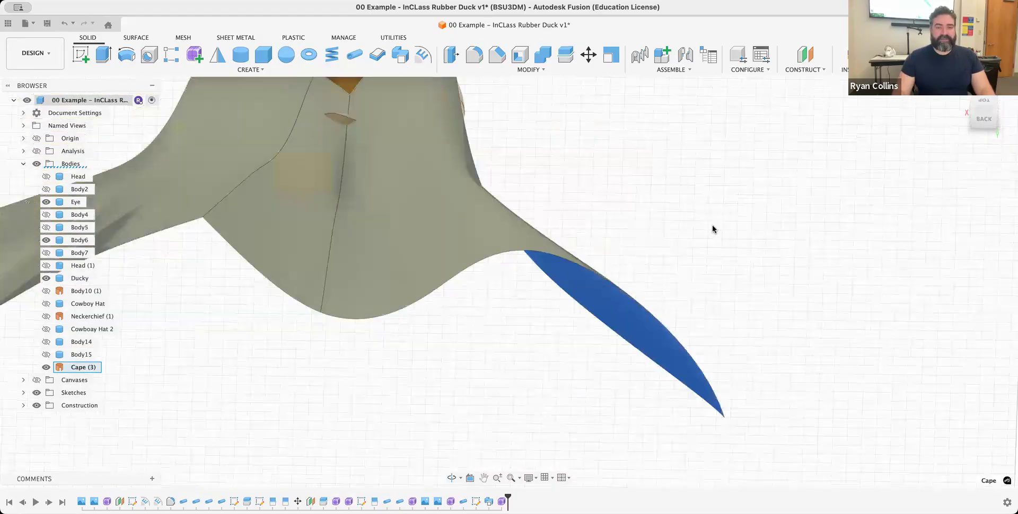
click(693, 298)
- Reopen the cape's form for editing and thicken its T-Spline body by 1 mm with Sharp type and Normal direction
drag(731, 268, 287, 260)
scroll(484, 310, down, 6)
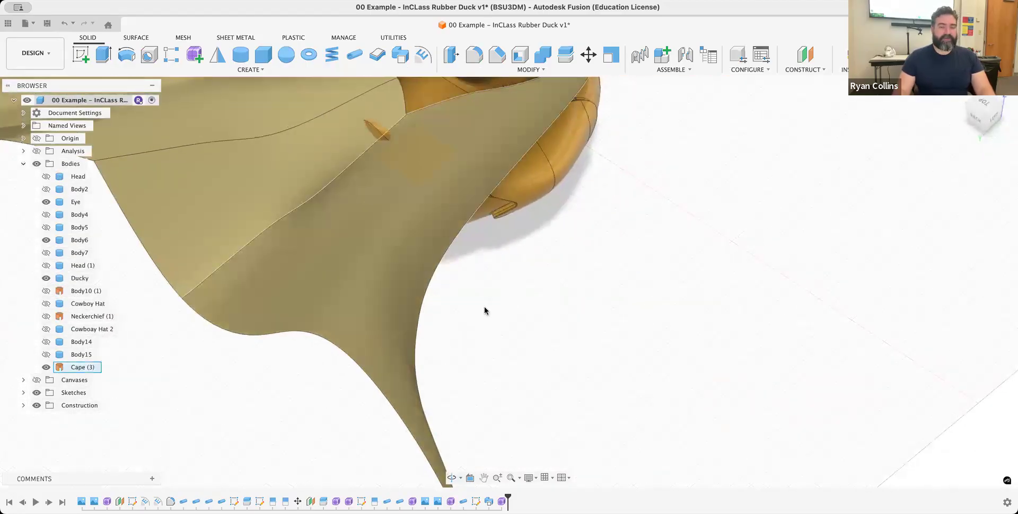
shift+middle_drag(525, 263, 533, 230)
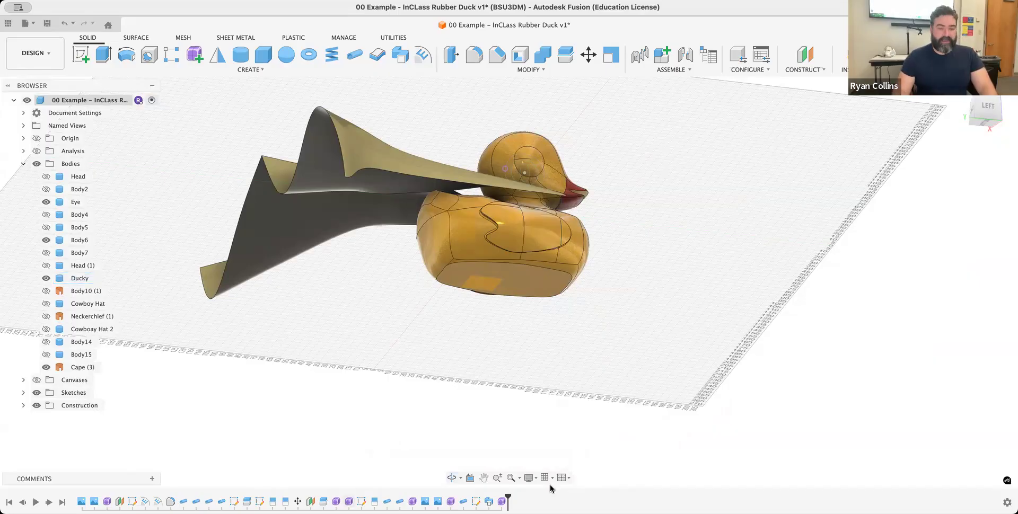
right_click(501, 501)
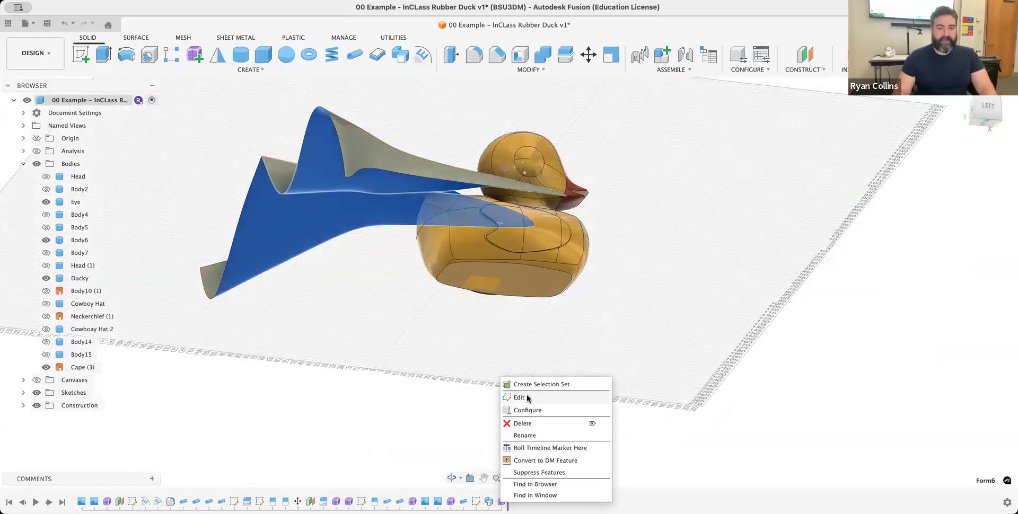
click(528, 398)
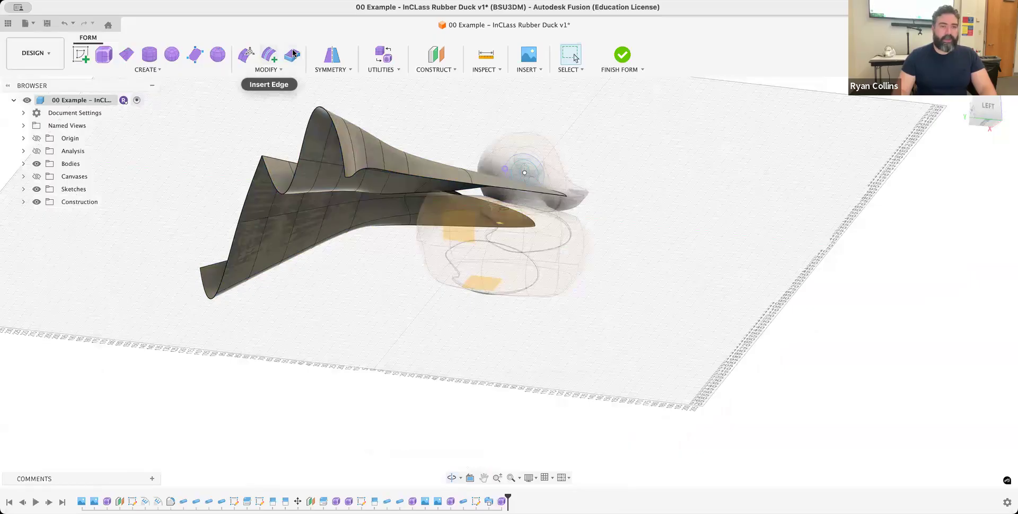
click(293, 53)
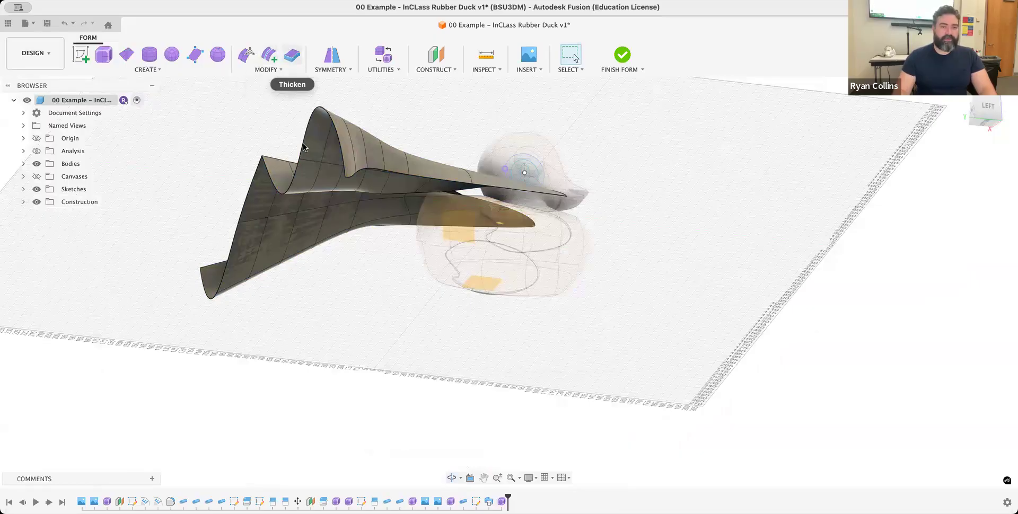
click(313, 172)
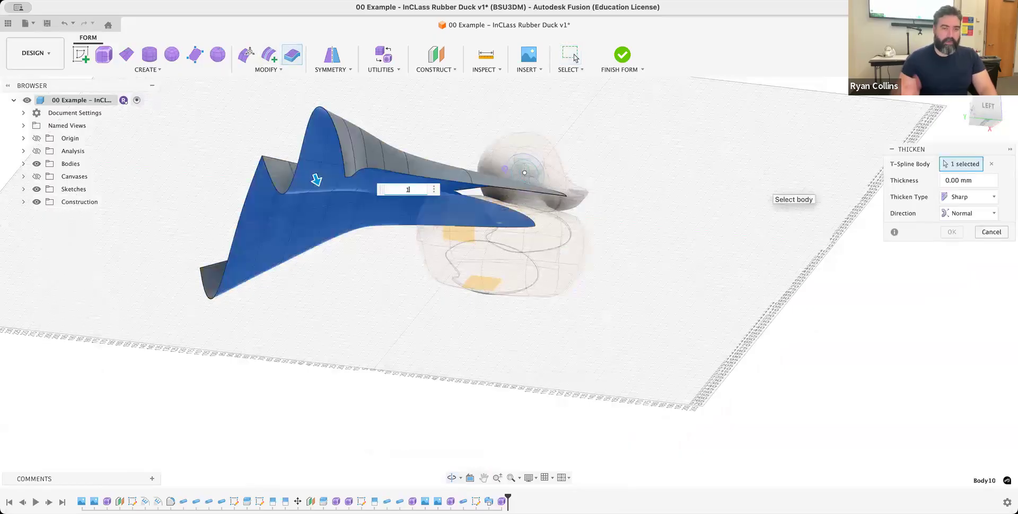
text(1)
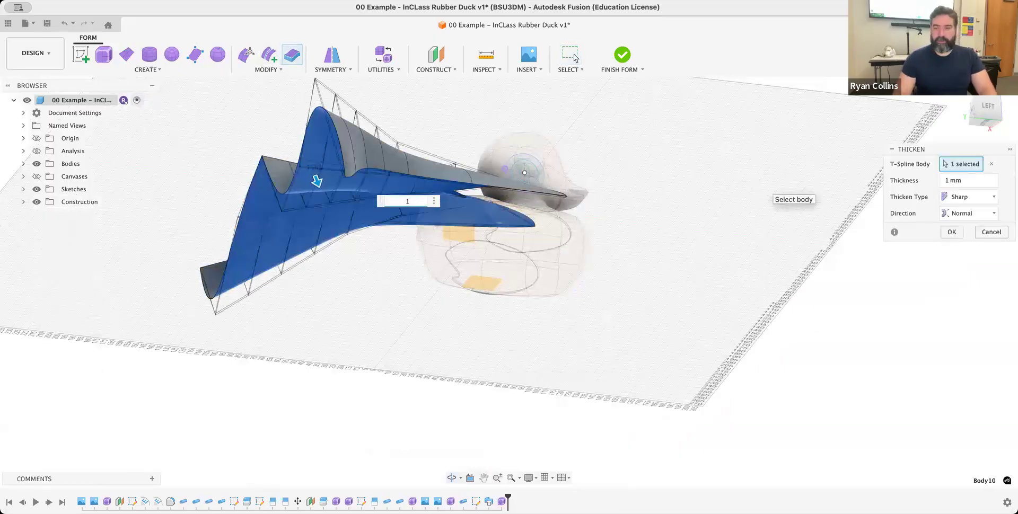
click(953, 232)
- Finish the form edit and highlight the Cape body to check it in the model, then clear the selection
shift+middle_drag(660, 174, 684, 198)
click(624, 58)
click(24, 163)
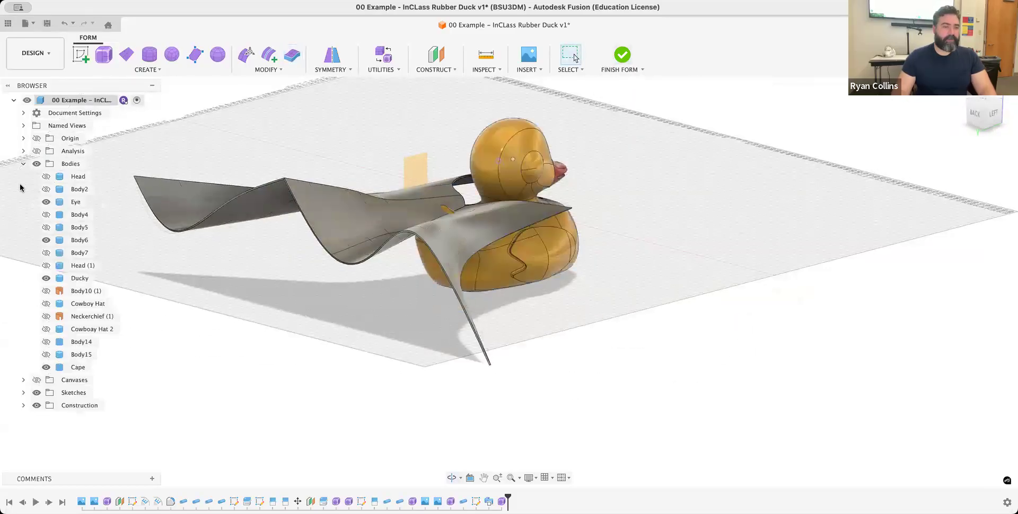
click(61, 368)
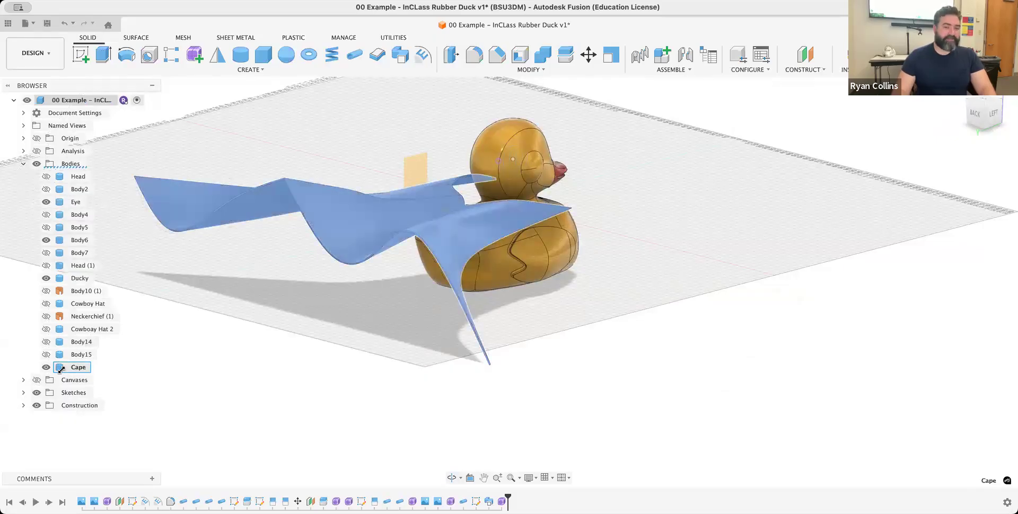
click(284, 323)
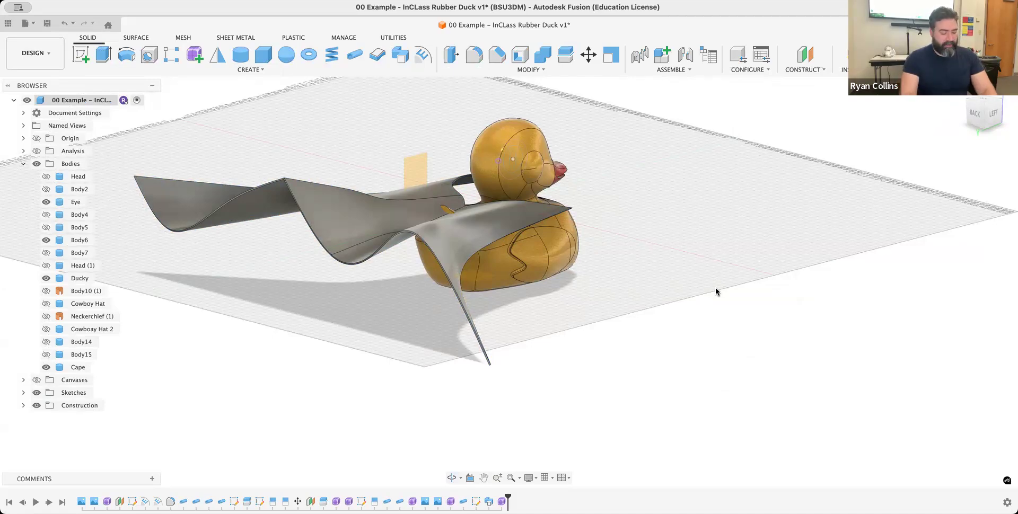
- Save the design as a new version with the description Cape
key(super+s)
text(CPE)
key(BackSpace)
key(BackSpace)
key(BackSpace)
text(Cape)
key(Return)
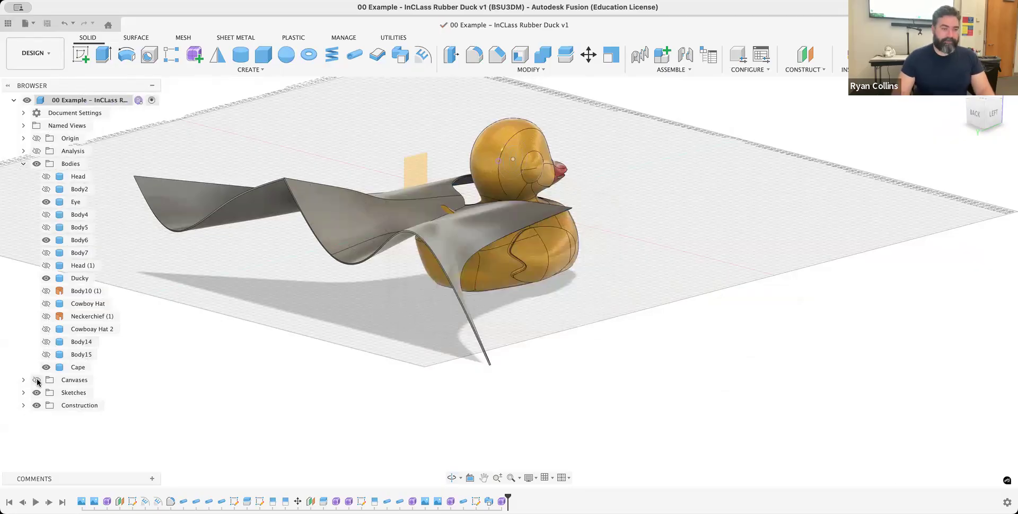
- Hide the Cape body and show the Cowboy Hat body on the duck, viewed from the front
click(40, 370)
click(42, 370)
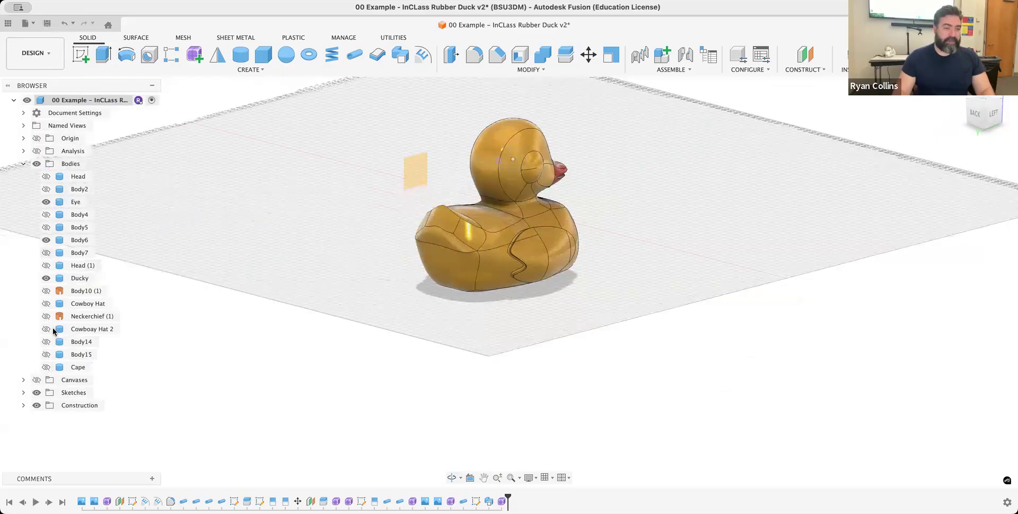
click(46, 304)
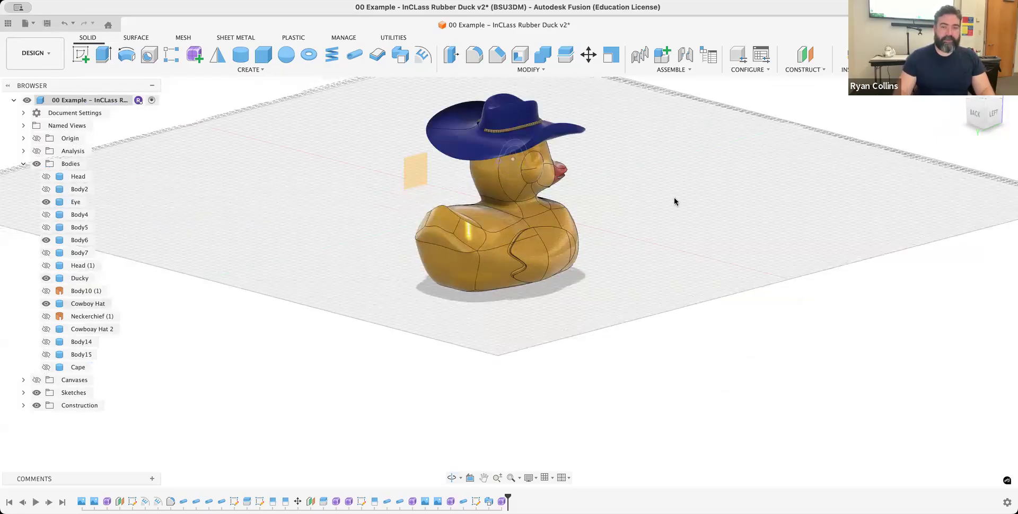
scroll(674, 195, up, 5)
shift+middle_drag(620, 318, 505, 277)
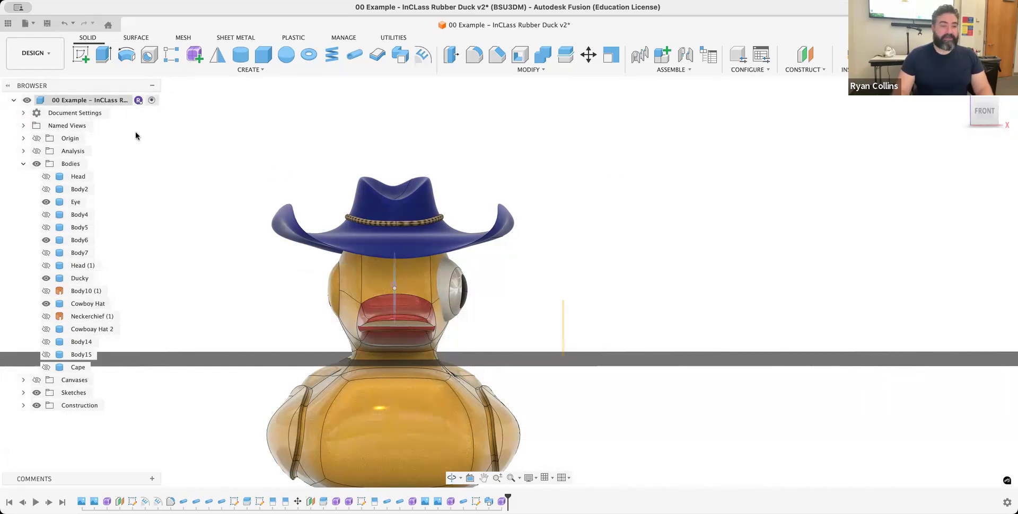
- Create a new empty form, exit it, and hide the Cowboy Hat body
click(195, 55)
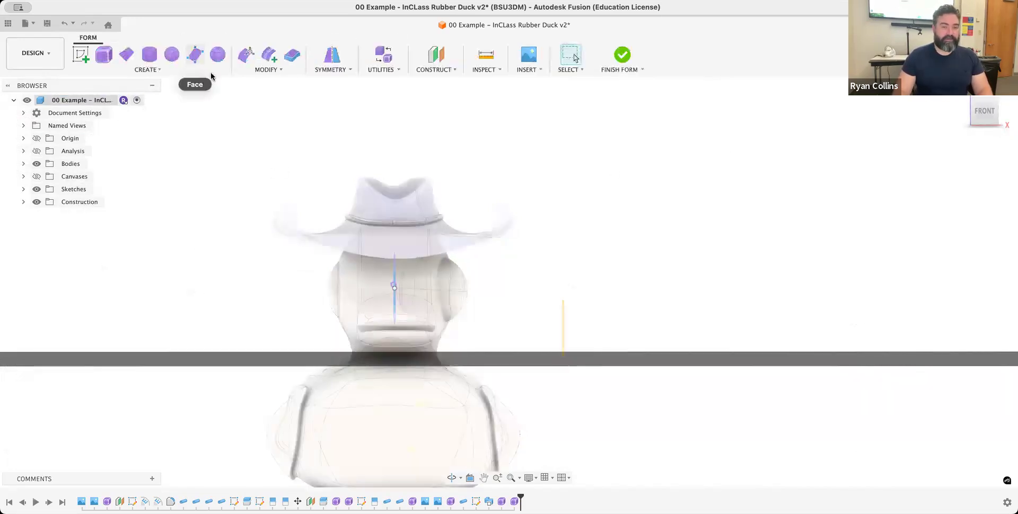
shift+middle_drag(456, 216, 382, 254)
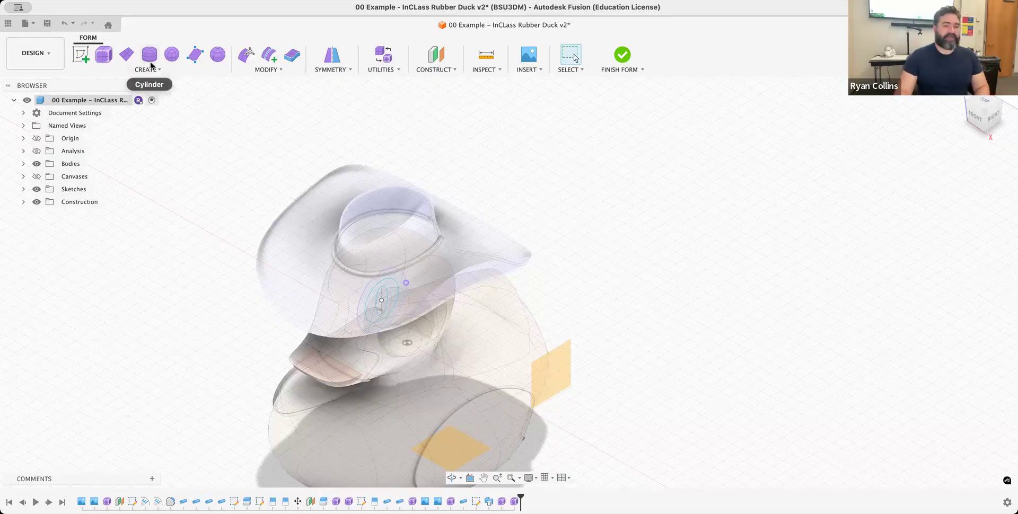
click(23, 164)
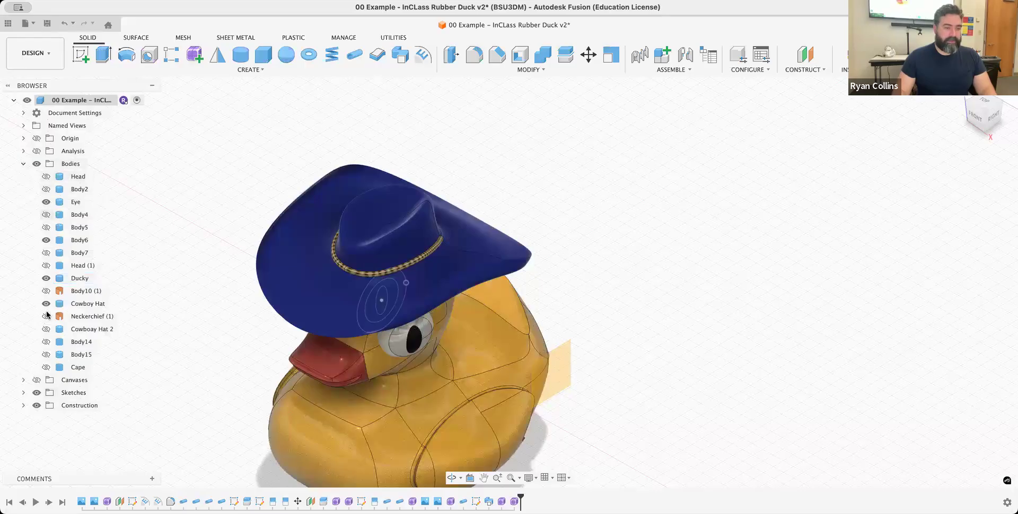
click(46, 304)
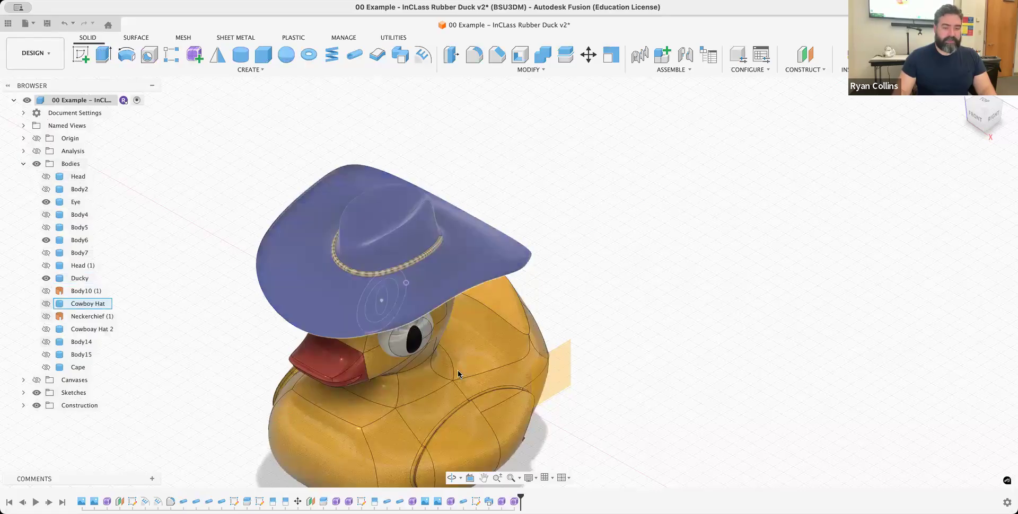
- Reopen the empty form for editing and place a cylinder about 44 mm in diameter on the horizontal plane, centred on the duck's head
right_click(514, 501)
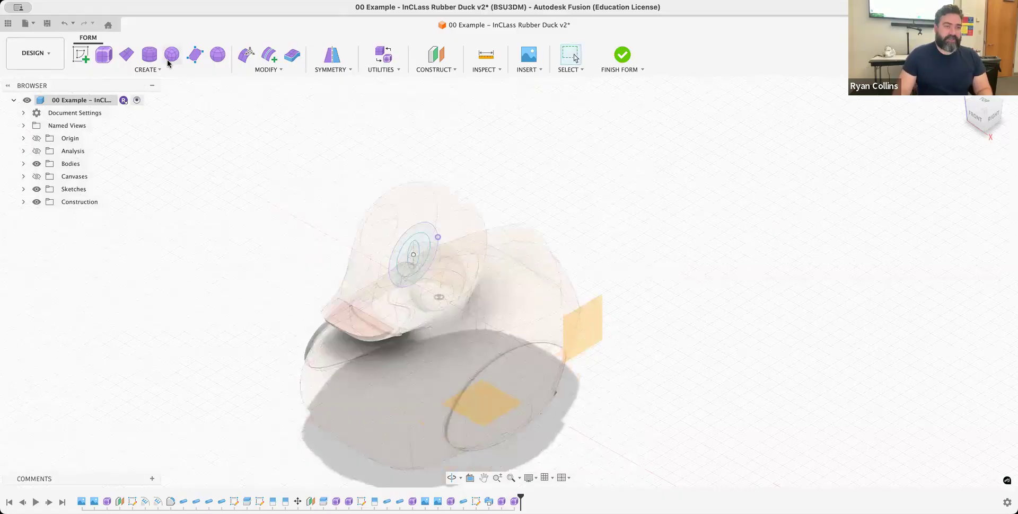
click(150, 55)
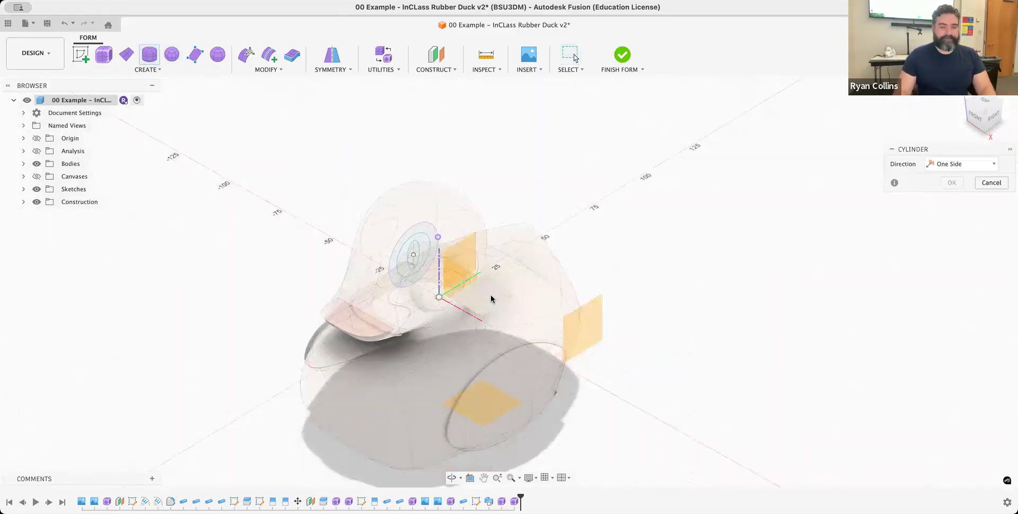
click(987, 104)
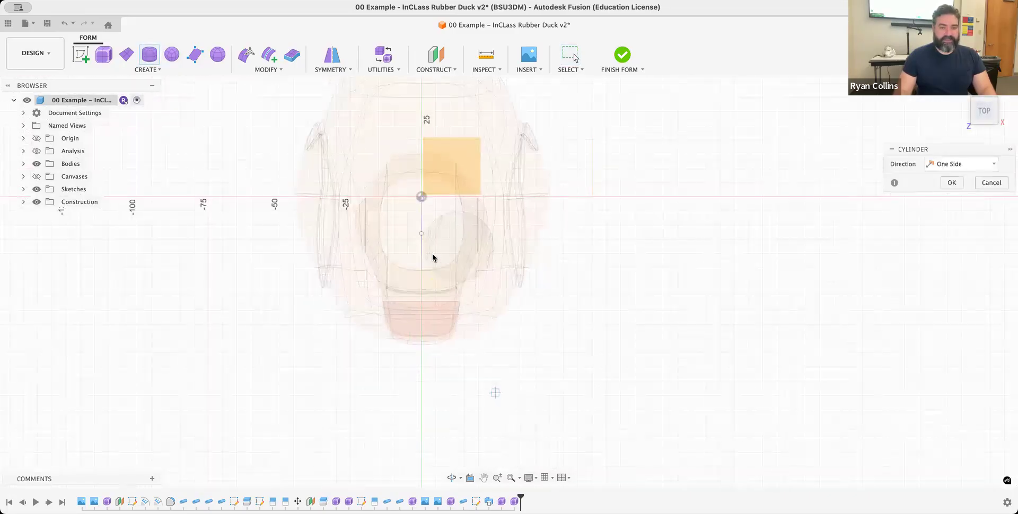
click(421, 234)
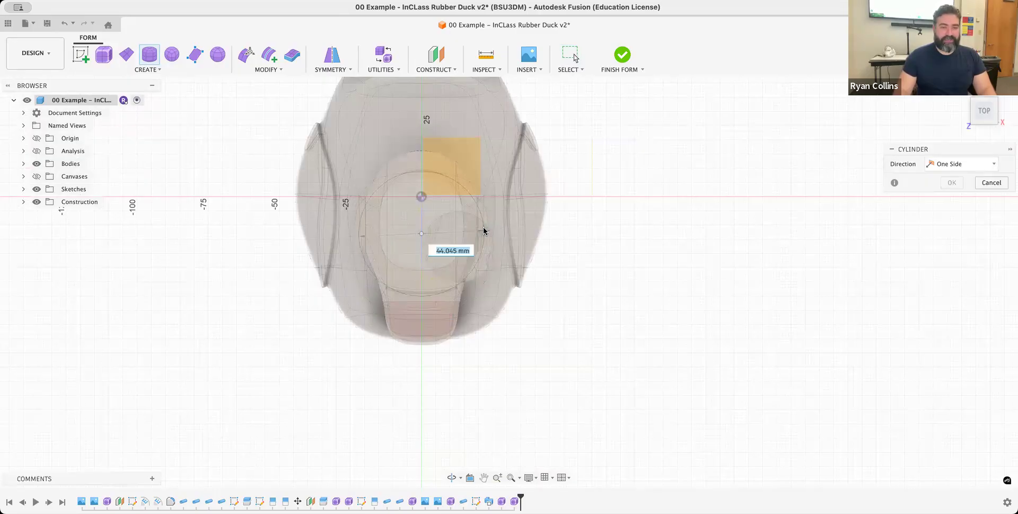
click(485, 232)
shift+middle_drag(612, 317, 581, 244)
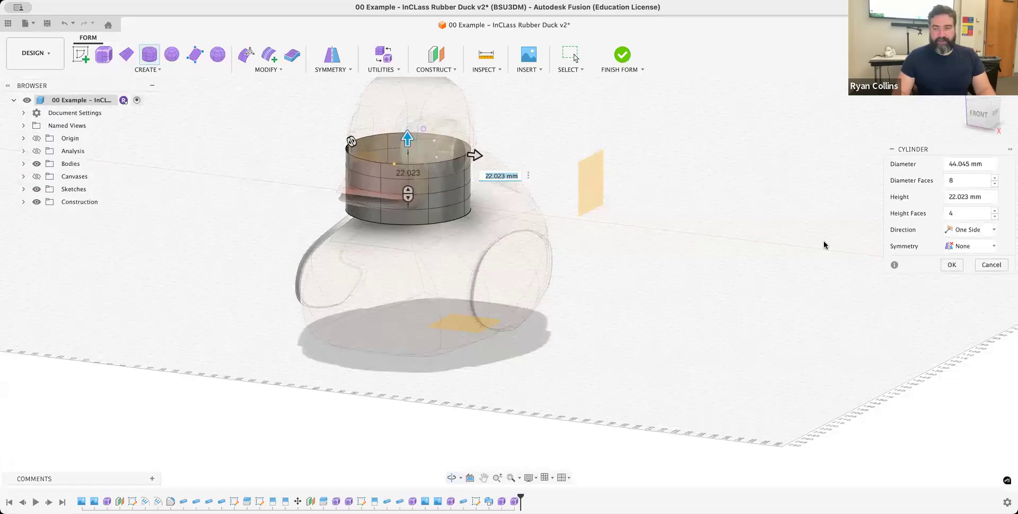
- Set the cylinder's symmetry to Mirror with only Width Symmetry enabled, and create it about 22 mm high
click(990, 246)
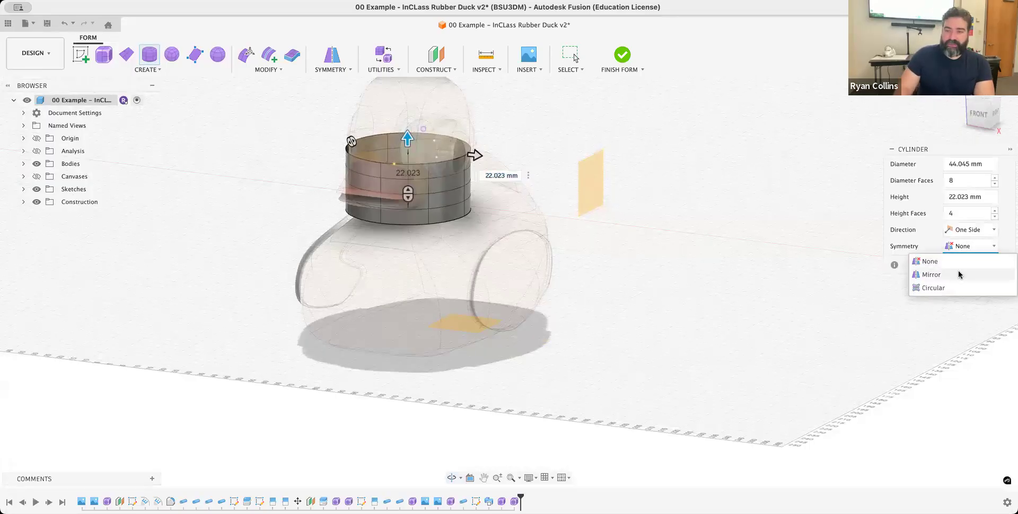
click(955, 275)
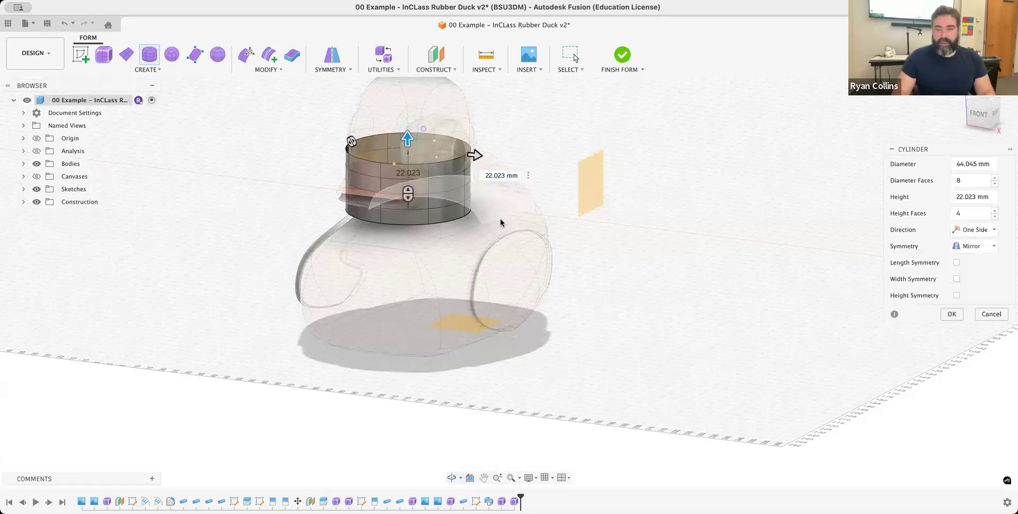
mouse_move(505, 260)
shift+middle_down()
mouse_move(527, 250)
mouse_move(514, 256)
shift+middle_up()
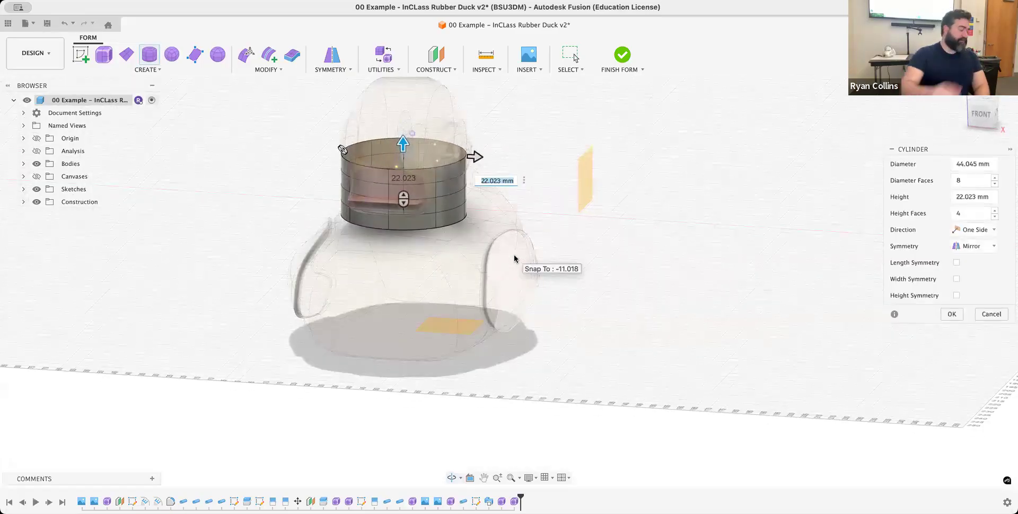
scroll(465, 223, up, 3)
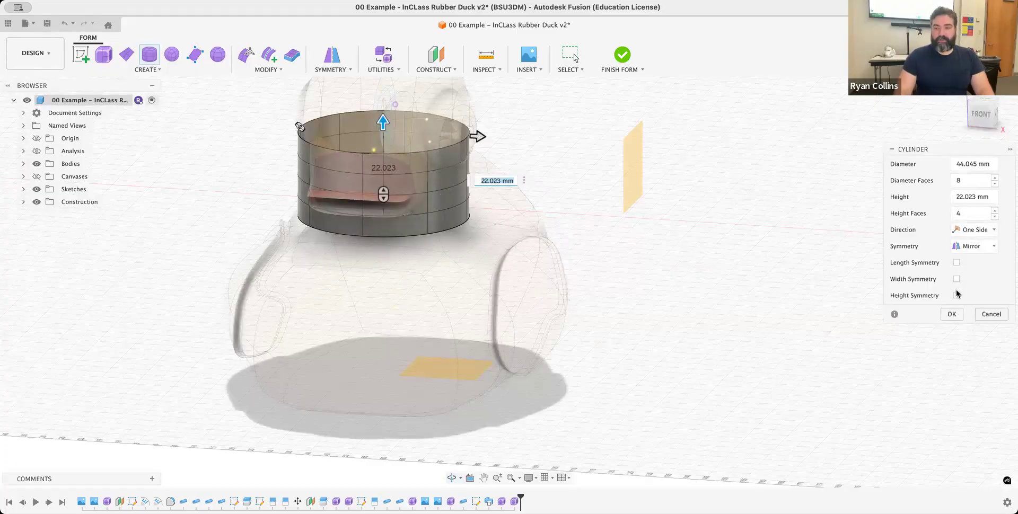
key(Tab)
click(957, 294)
click(957, 294)
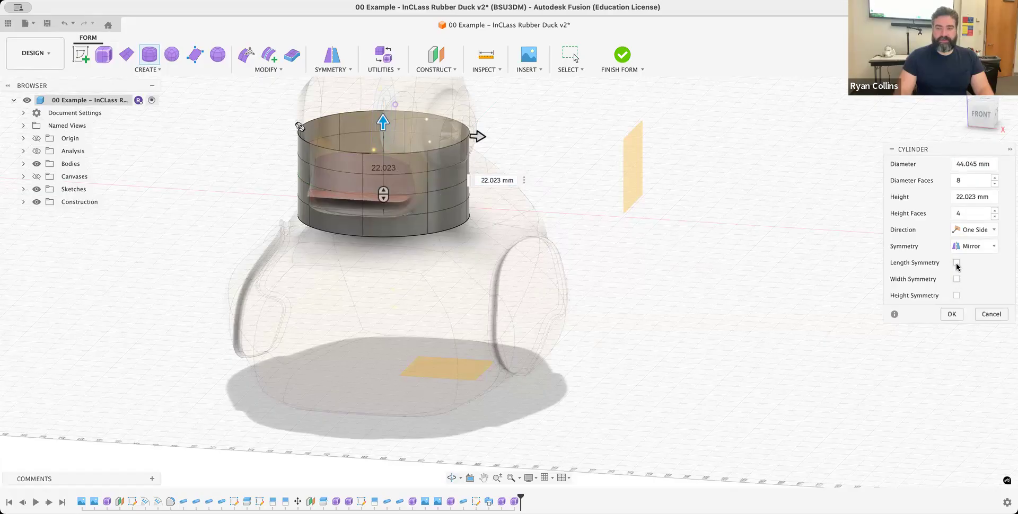
click(957, 280)
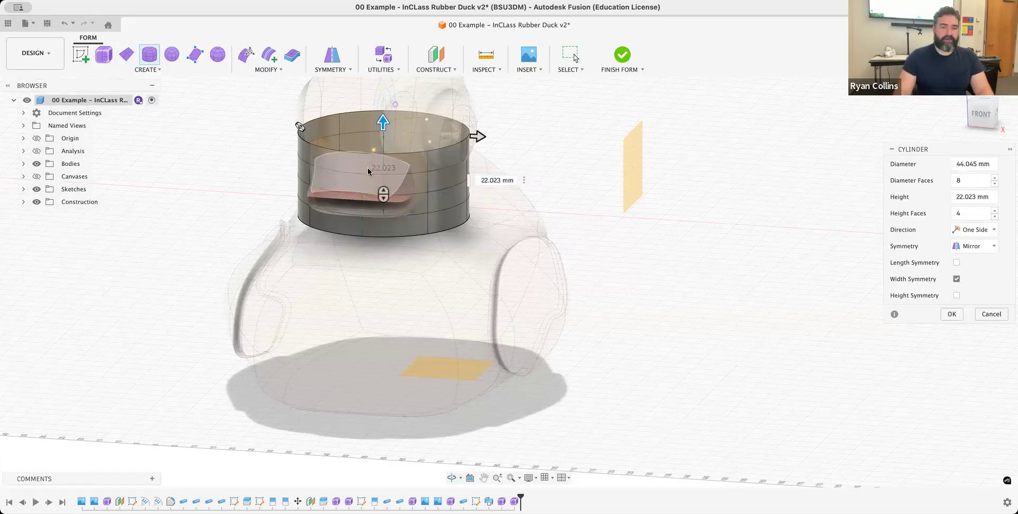
mouse_move(547, 319)
shift+middle_down()
mouse_move(561, 296)
mouse_move(540, 323)
shift+middle_up()
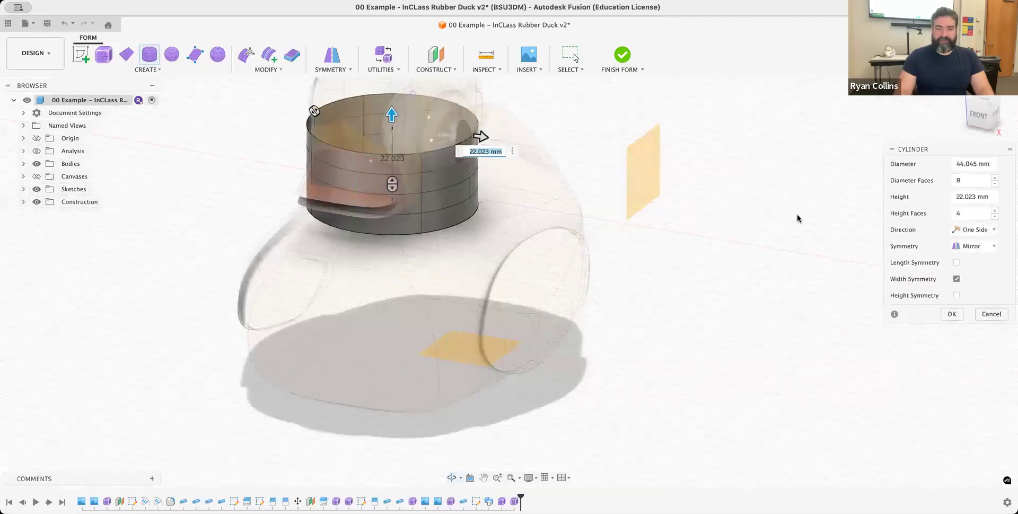
click(953, 314)
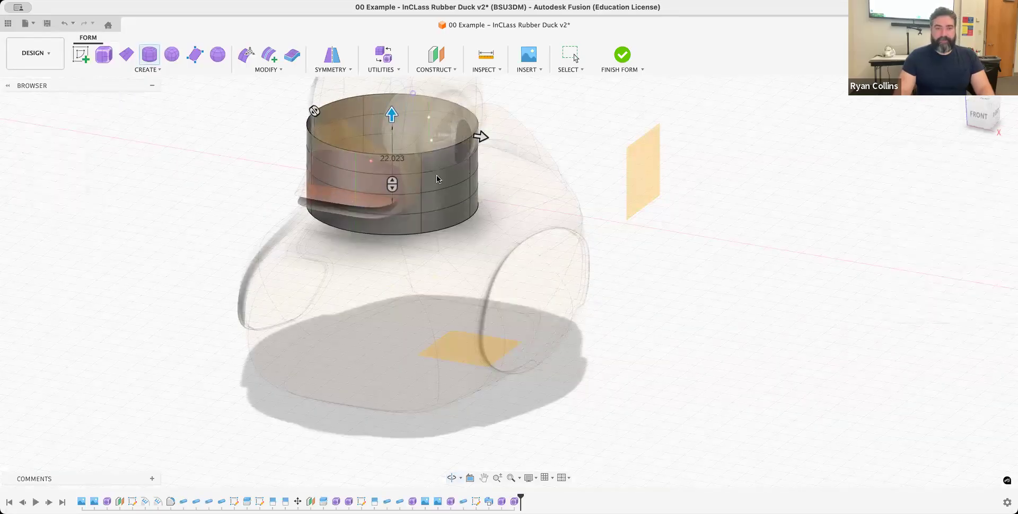
- Start Fill Hole on the cylinder's upper open edge and hide the sketches
mouse_move(507, 203)
shift+middle_down()
mouse_move(502, 227)
mouse_move(505, 216)
shift+middle_up()
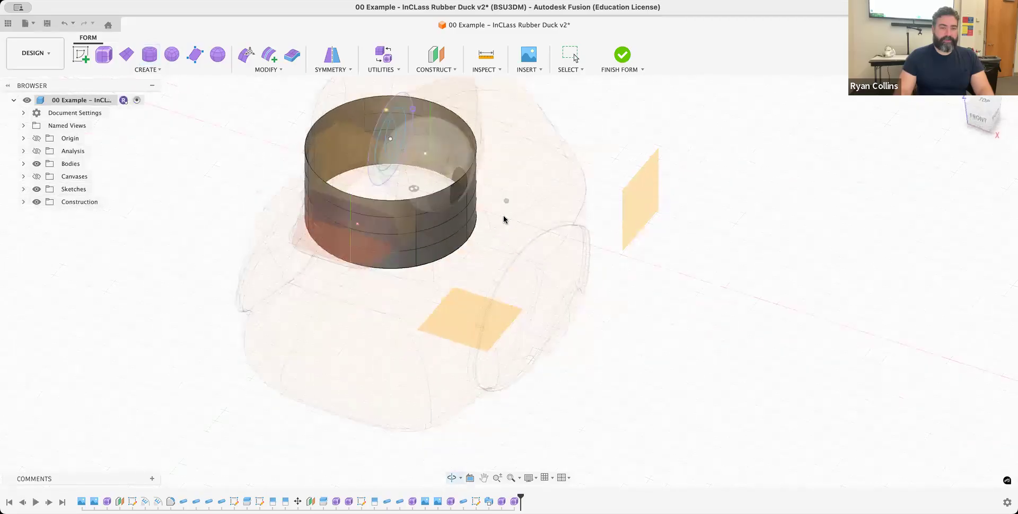
click(269, 70)
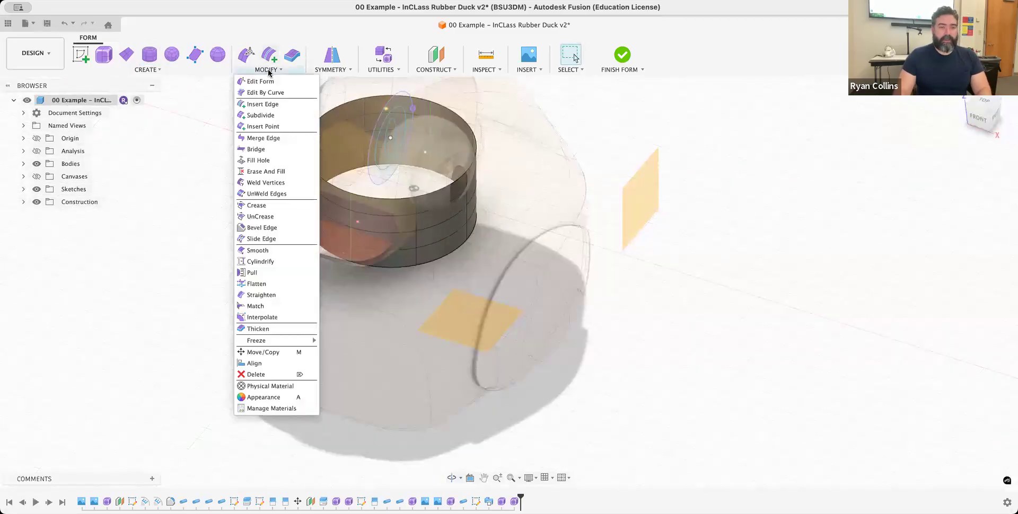
click(265, 162)
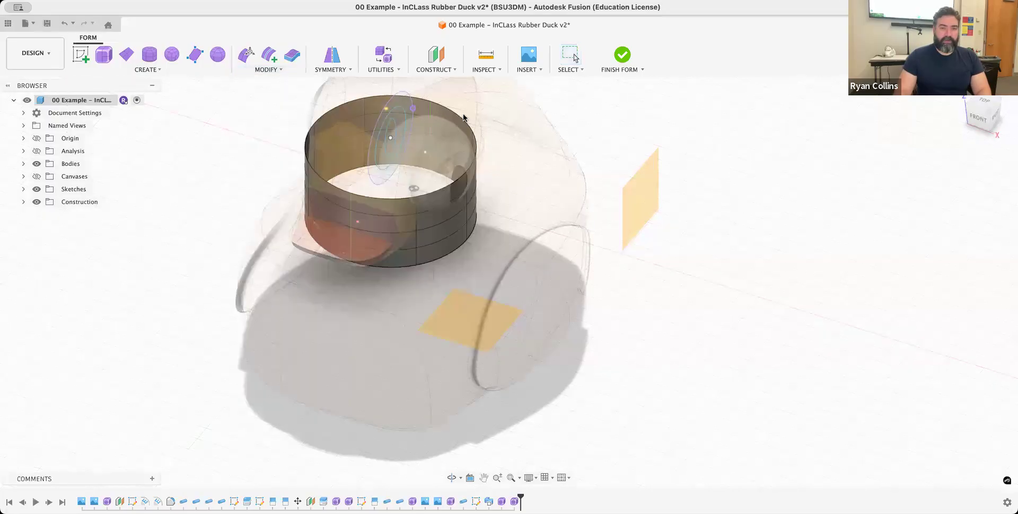
click(453, 115)
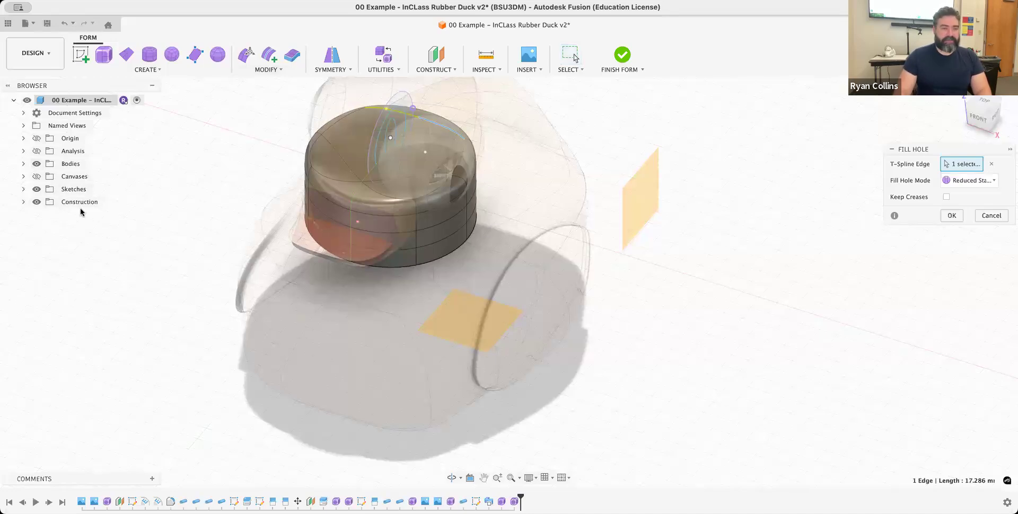
click(36, 190)
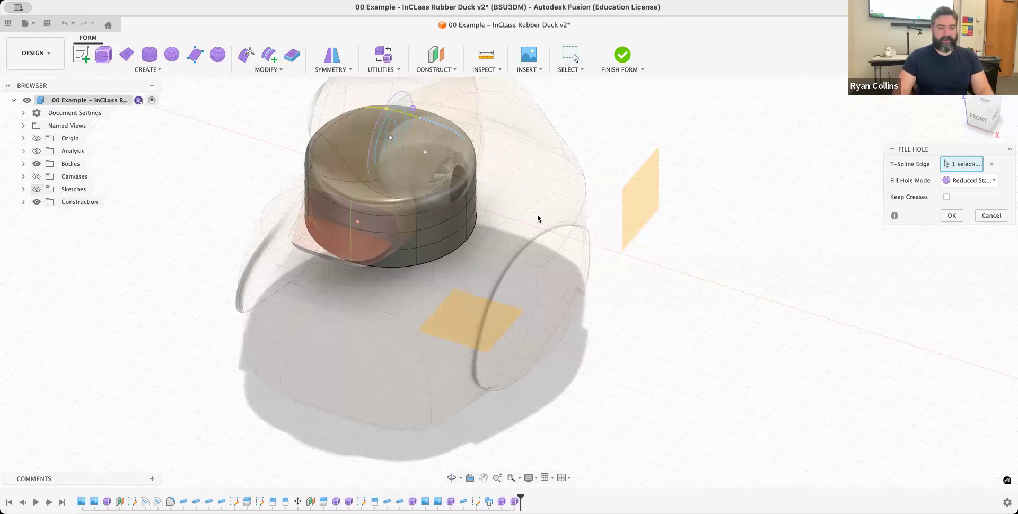
shift+middle_drag(482, 217, 526, 235)
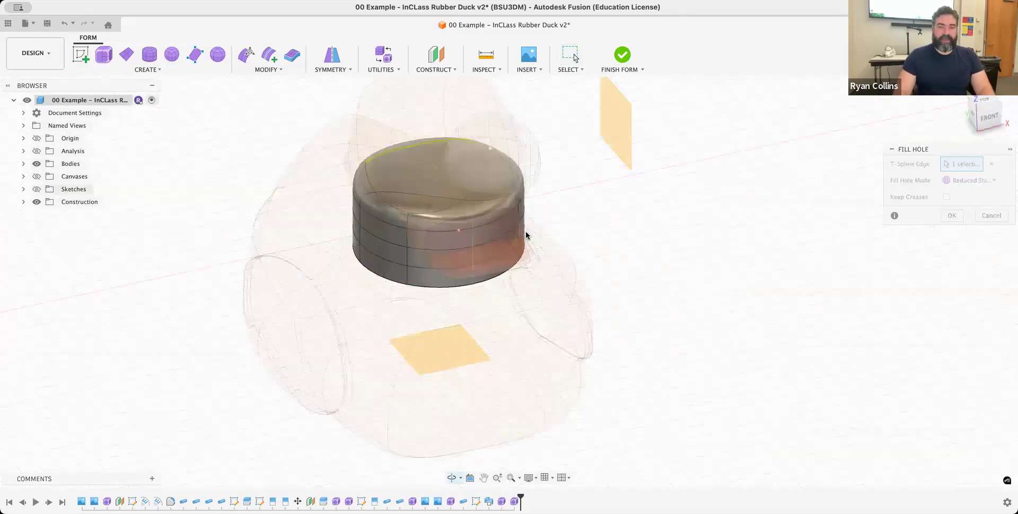
scroll(419, 238, up, 5)
shift+middle_drag(668, 243, 664, 264)
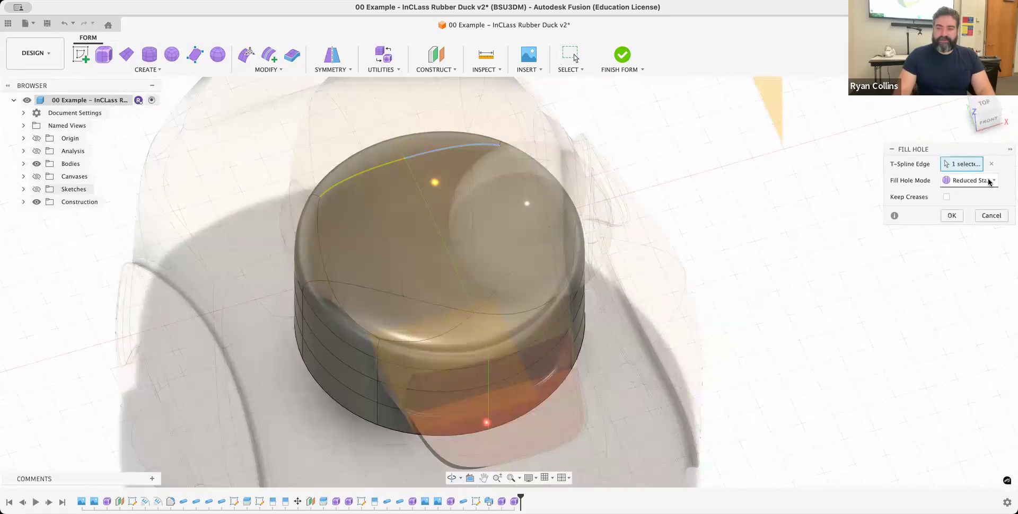
- Preview the Fill Star mode for the hole, and set the fill hole mode to Collapse
click(990, 183)
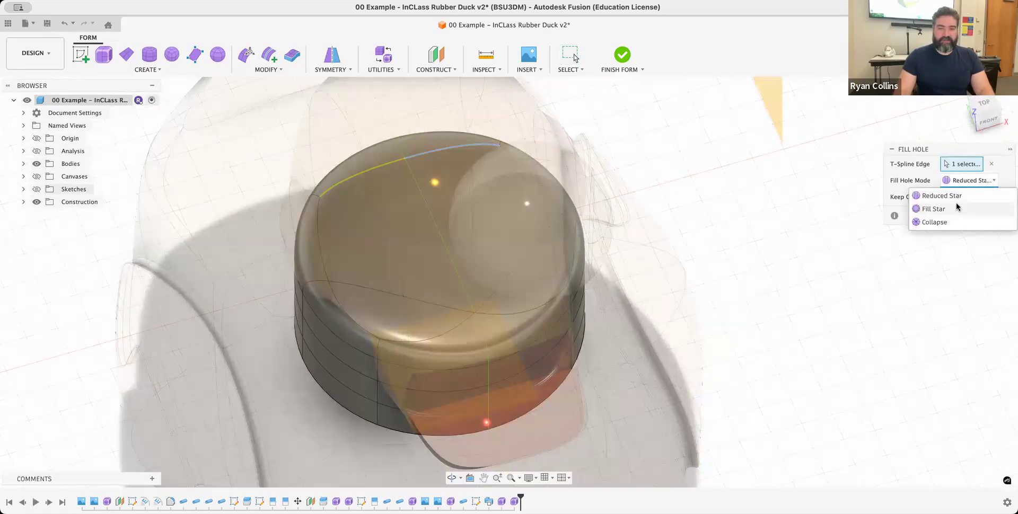
click(932, 209)
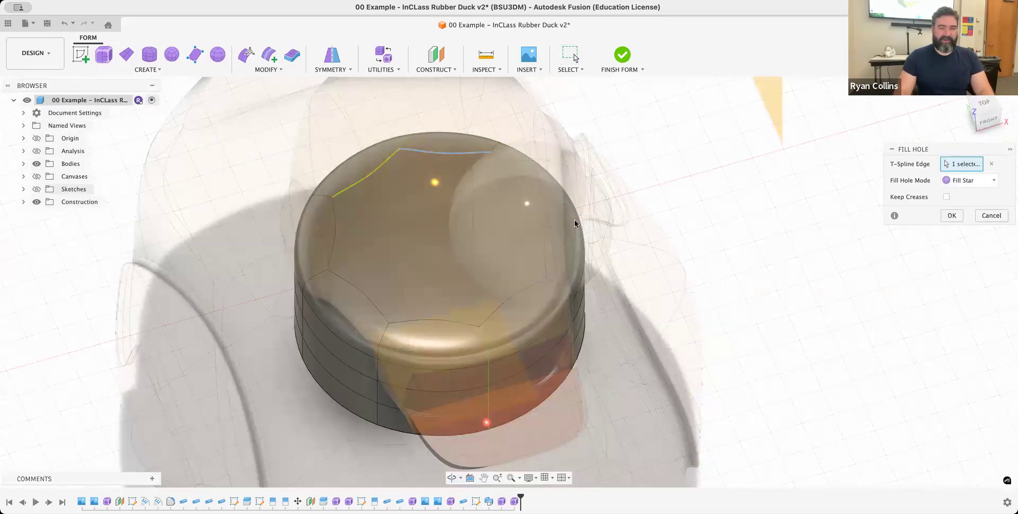
click(968, 182)
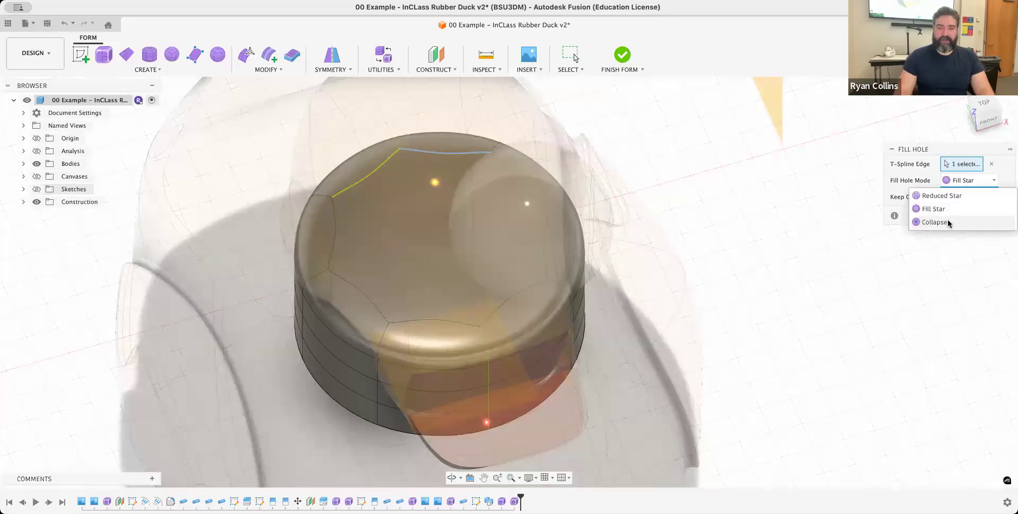
click(935, 223)
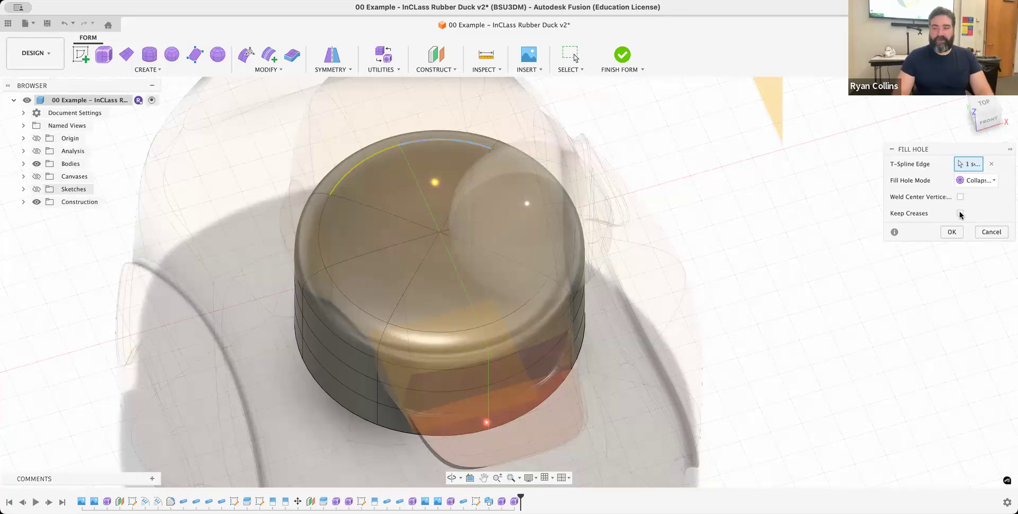
- Try Keep Creases and Weld Center Vertices on the collapsed fill, turning each option back off
click(960, 214)
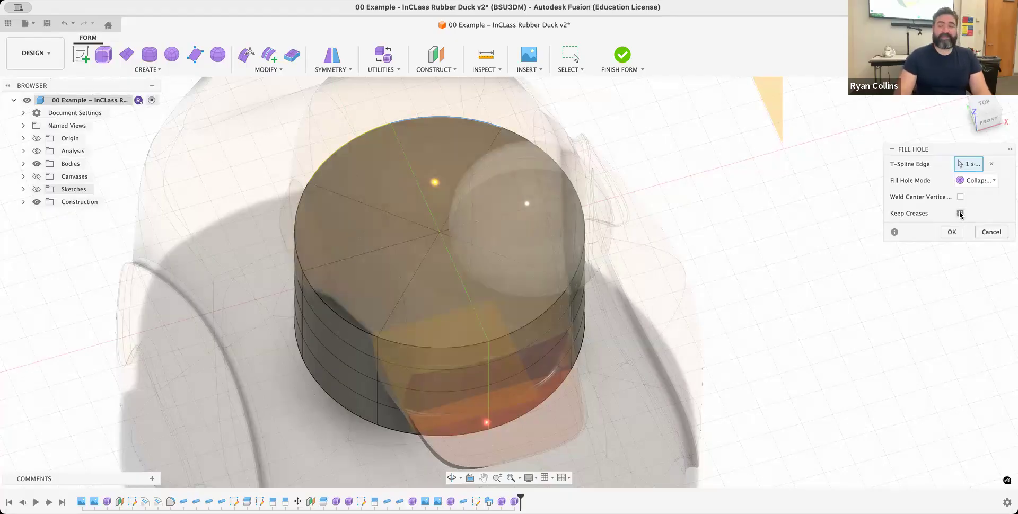
click(960, 213)
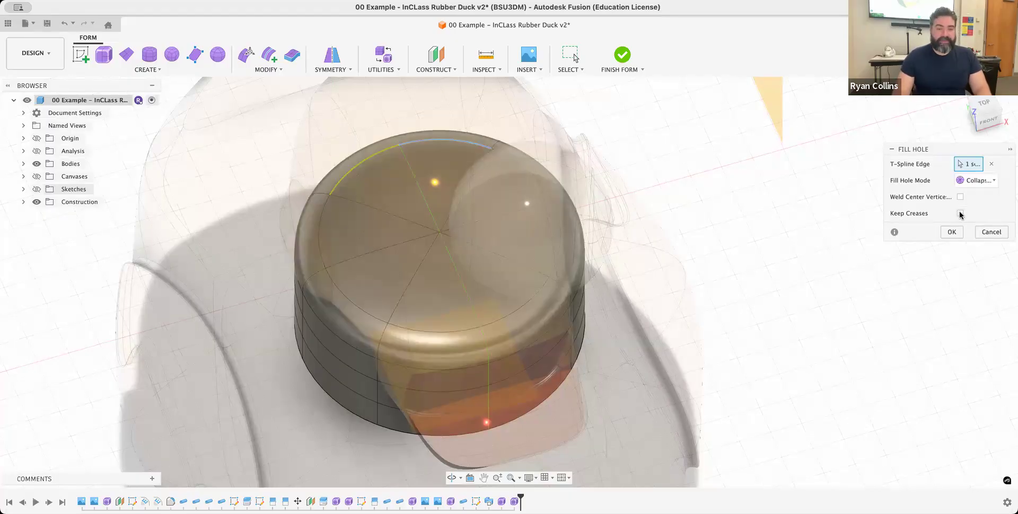
click(974, 182)
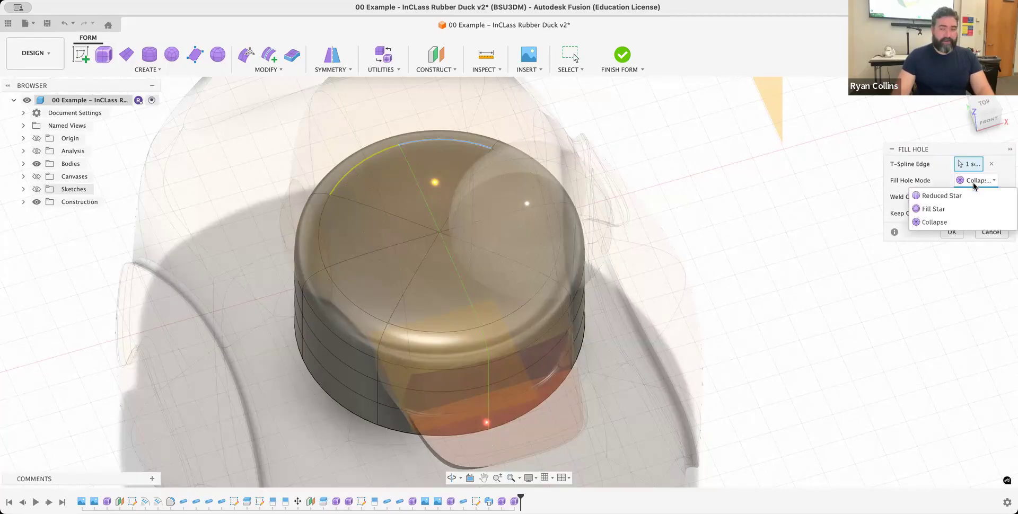
click(940, 223)
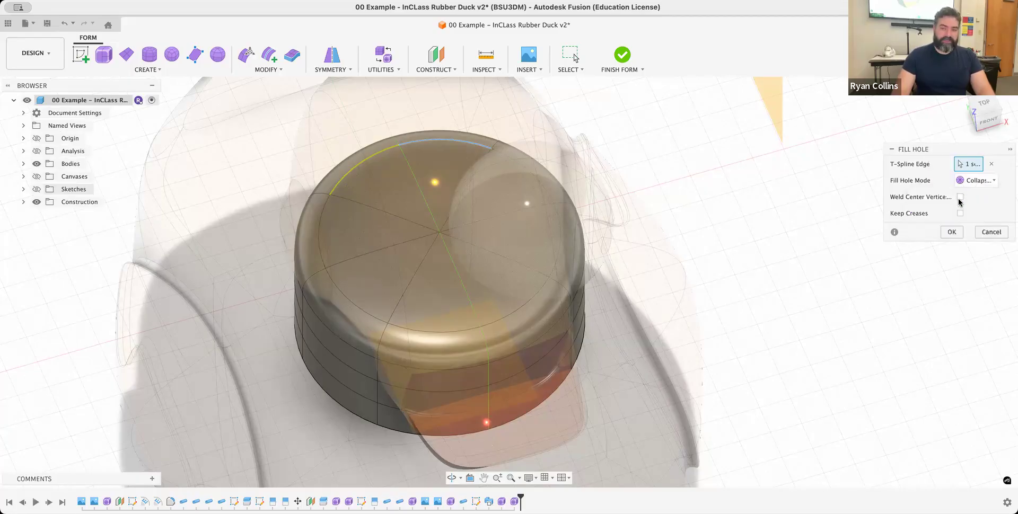
click(961, 197)
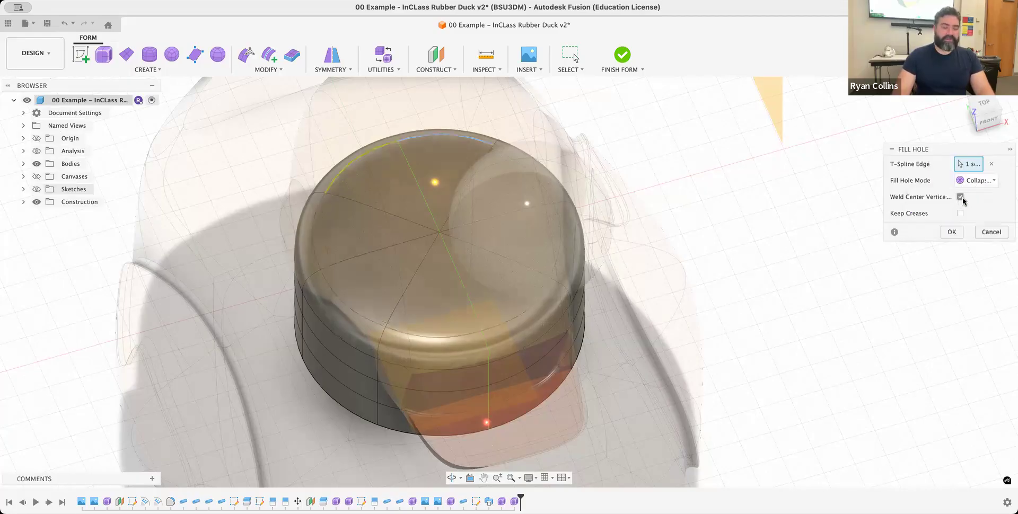
click(960, 197)
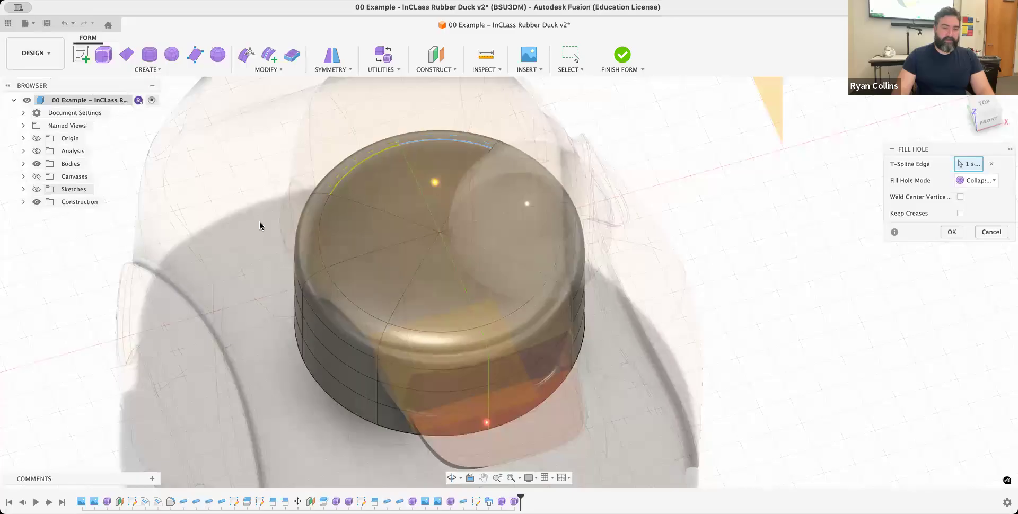
- Enable Weld Center Vertices for the collapsed fill and apply it to close the cylinder's top
scroll(575, 332, up, 5)
shift+middle_drag(560, 321, 452, 243)
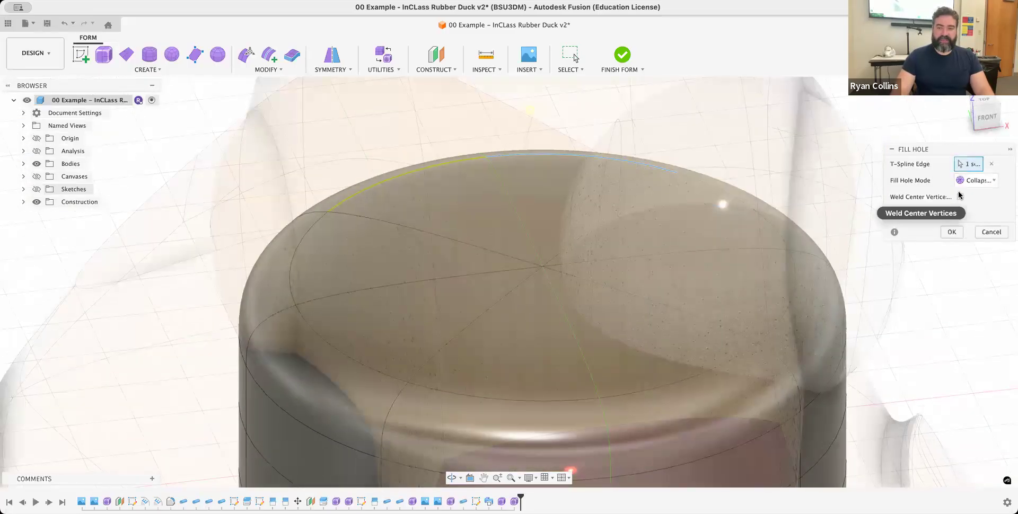
click(961, 198)
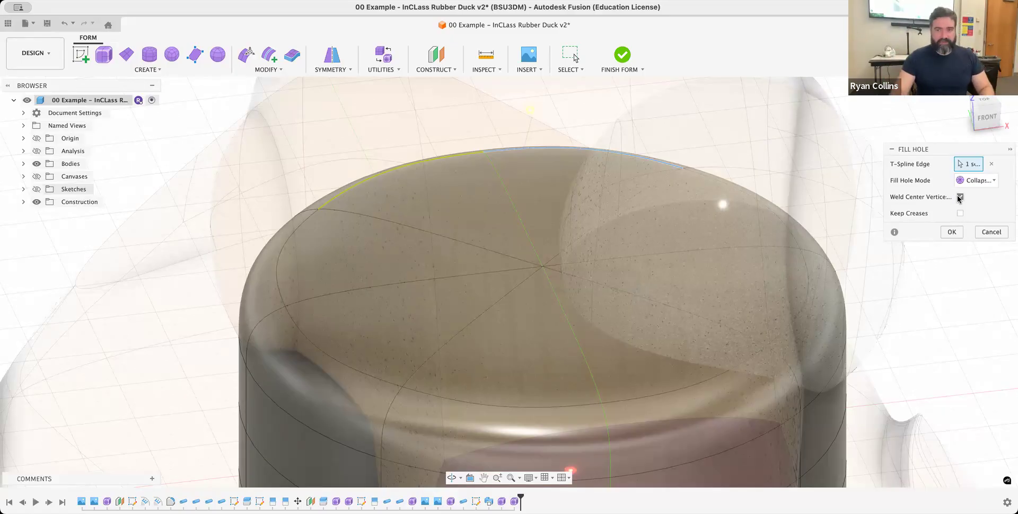
click(954, 232)
- Start Edit Form, select the 25 vertices of the cylinder's upper rows and scale them uniformly to about 0.9
shift+middle_drag(831, 322, 780, 287)
shift+middle_drag(805, 319, 848, 239)
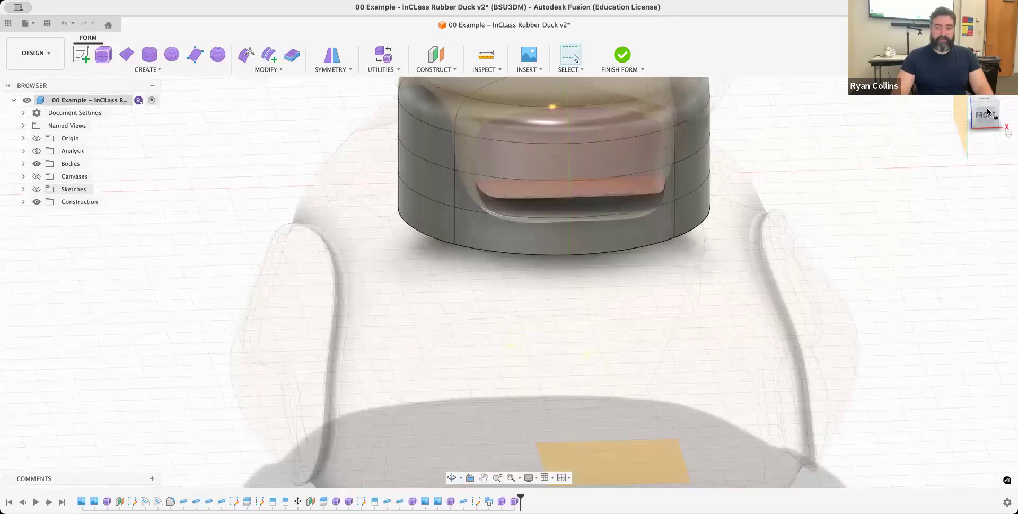
click(985, 113)
scroll(818, 207, up, 2)
scroll(785, 267, down, 2)
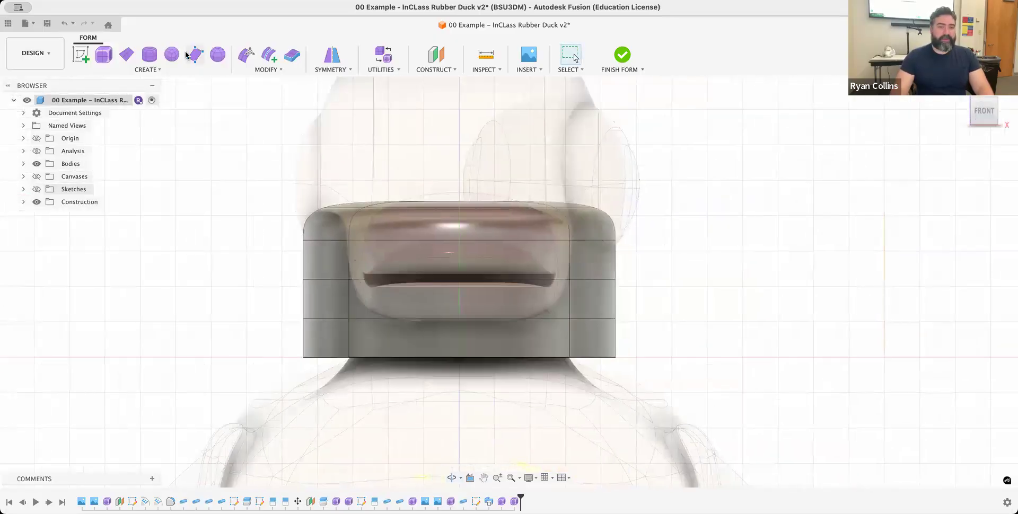
click(247, 55)
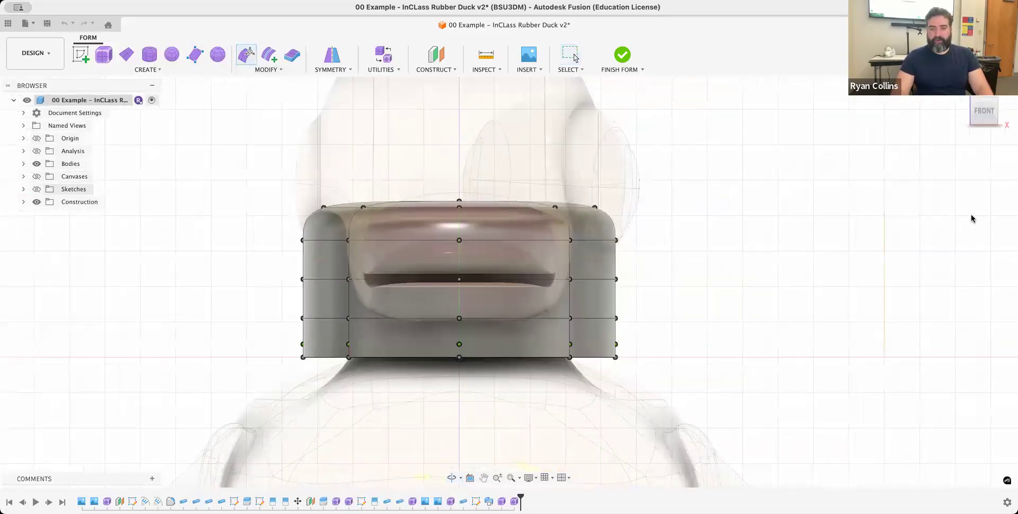
drag(231, 179, 684, 297)
shift+middle_drag(628, 216, 618, 228)
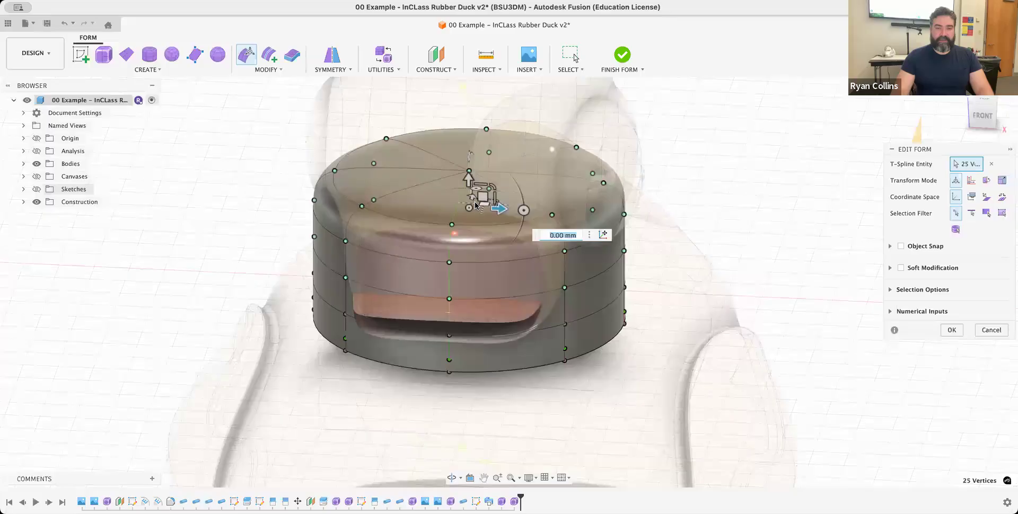
drag(471, 213, 470, 216)
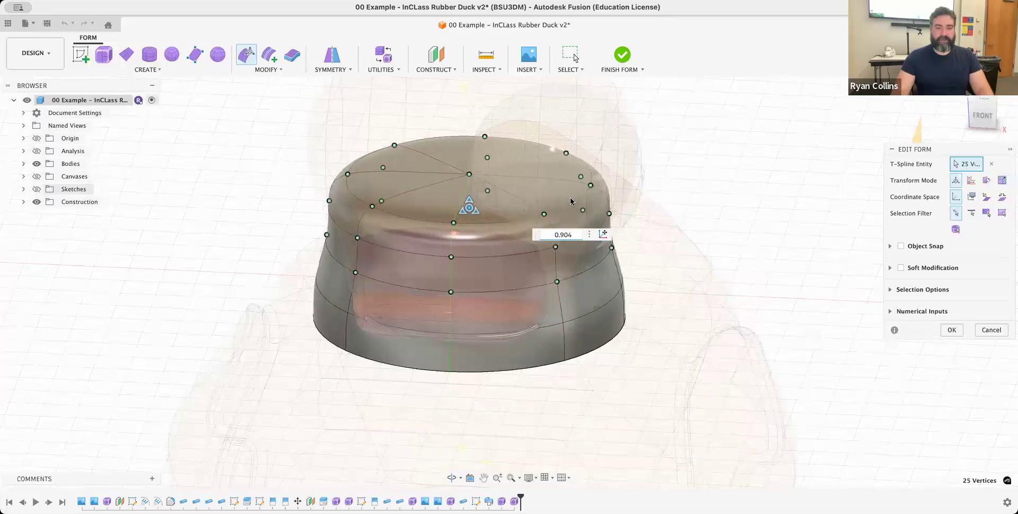
- Scale the selected upper vertices inward to about 0.585 to narrow the hat's crown, and clear the selection
shift+middle_drag(609, 199, 610, 204)
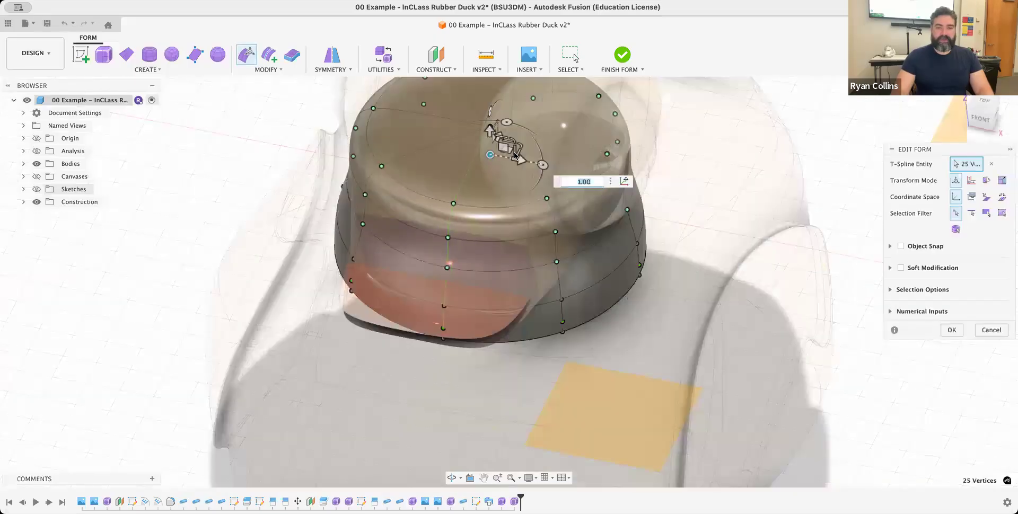
drag(519, 154, 509, 154)
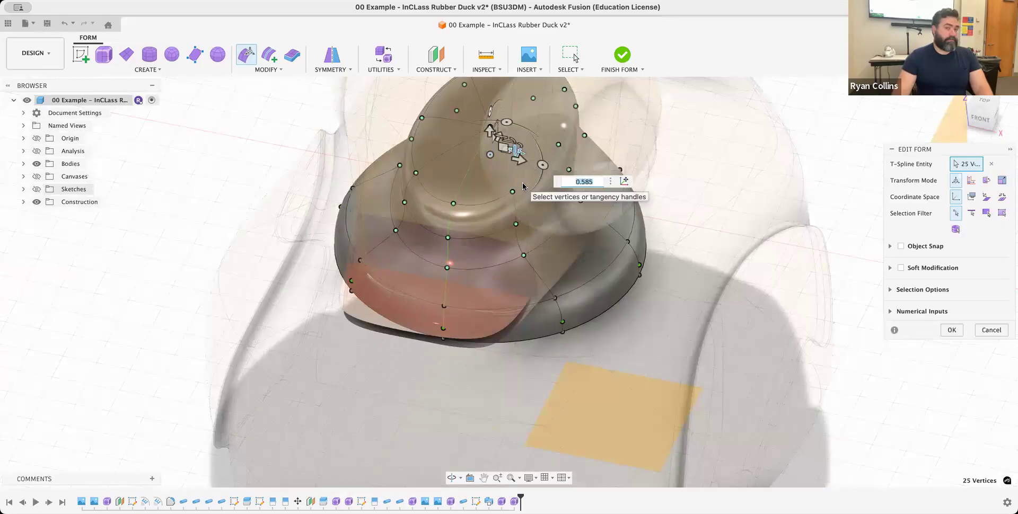
middle_drag(510, 239, 497, 307)
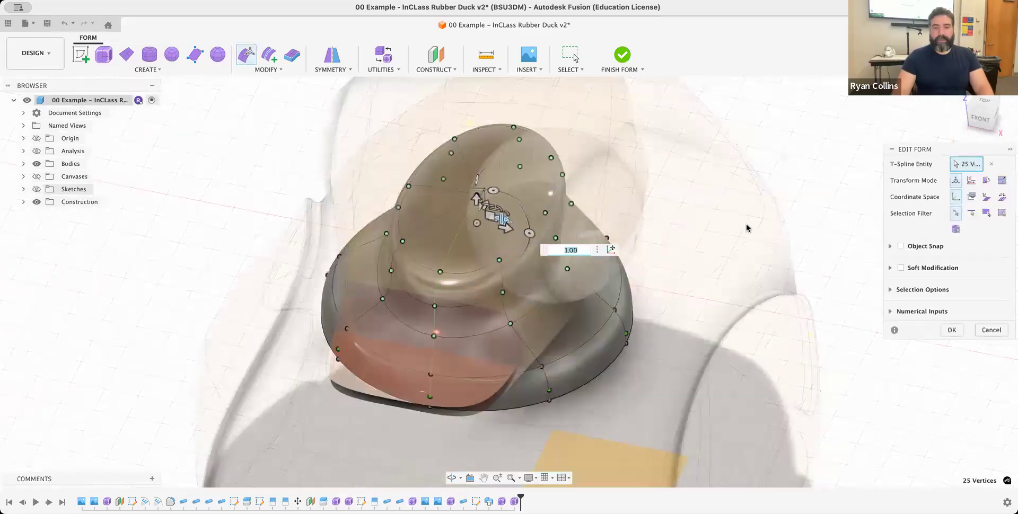
click(626, 377)
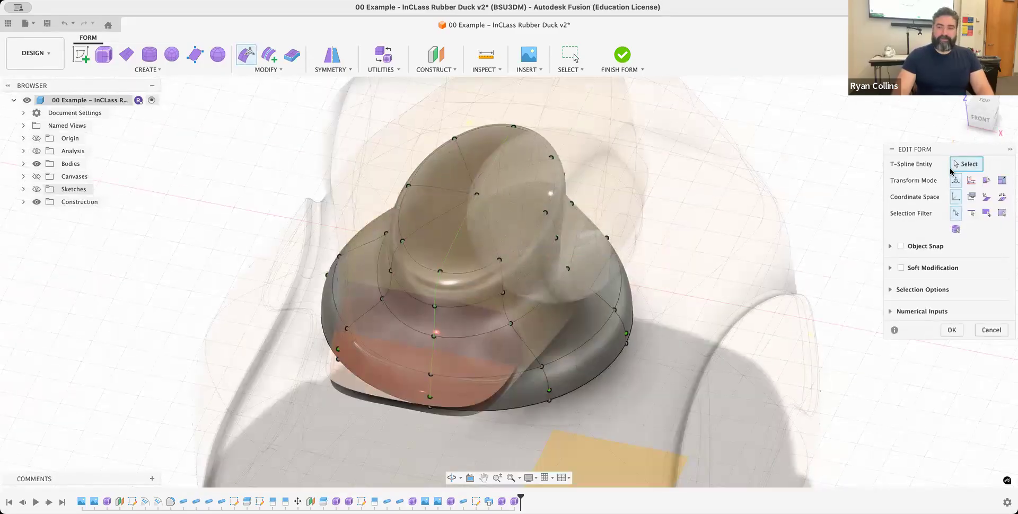
- Select the vertices and tangency handles of the hat's open lower rim and scale them outward to 2.47 for a brim
click(981, 117)
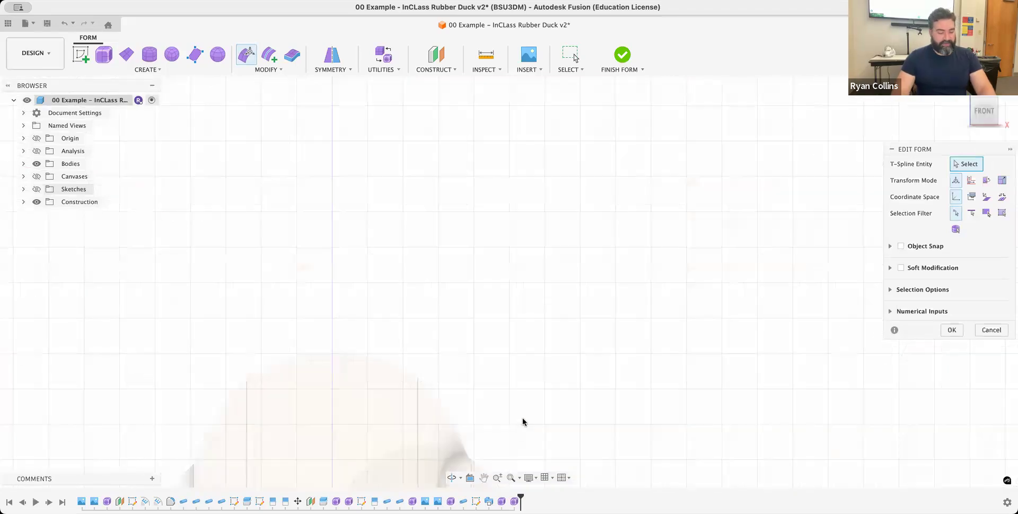
scroll(405, 418, down, 4)
middle_drag(368, 476, 502, 177)
scroll(424, 303, up, 5)
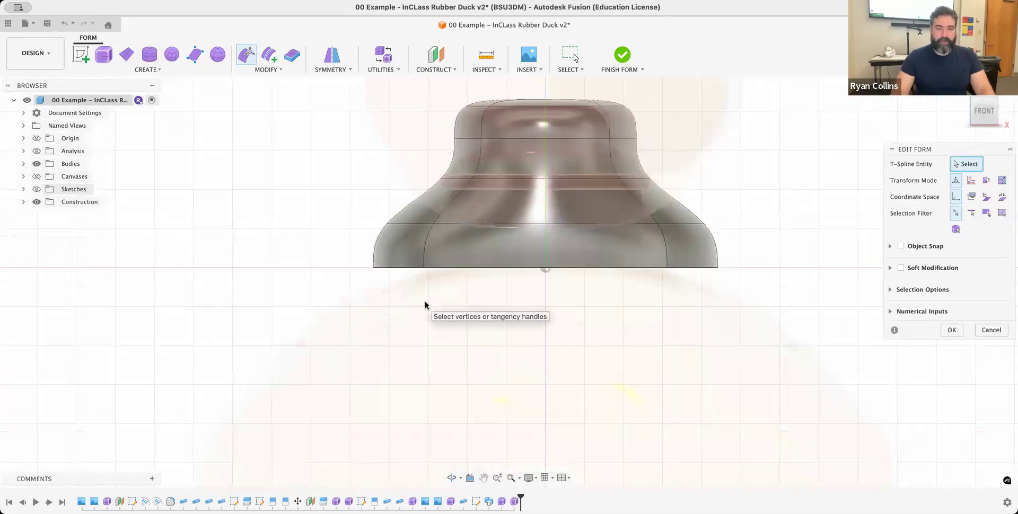
middle_drag(619, 310, 584, 323)
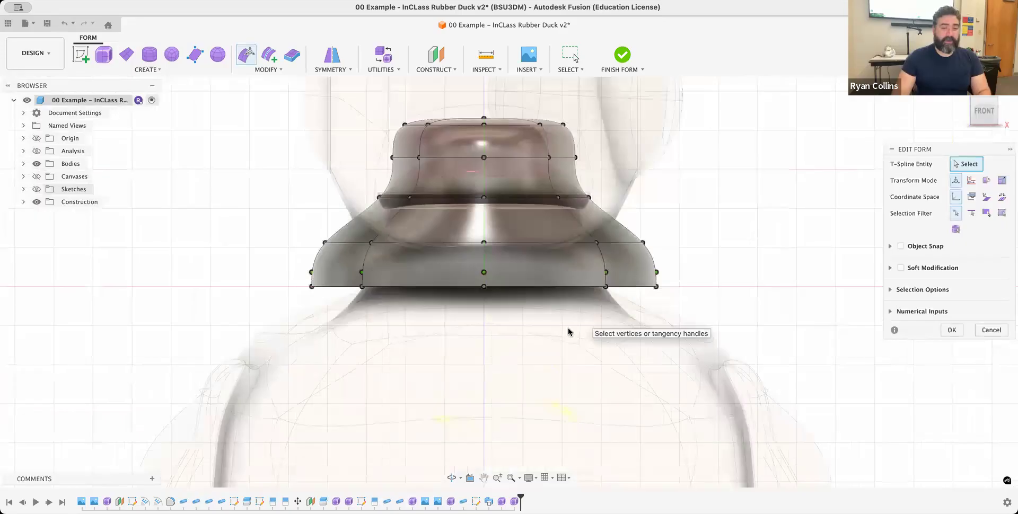
drag(241, 253, 772, 339)
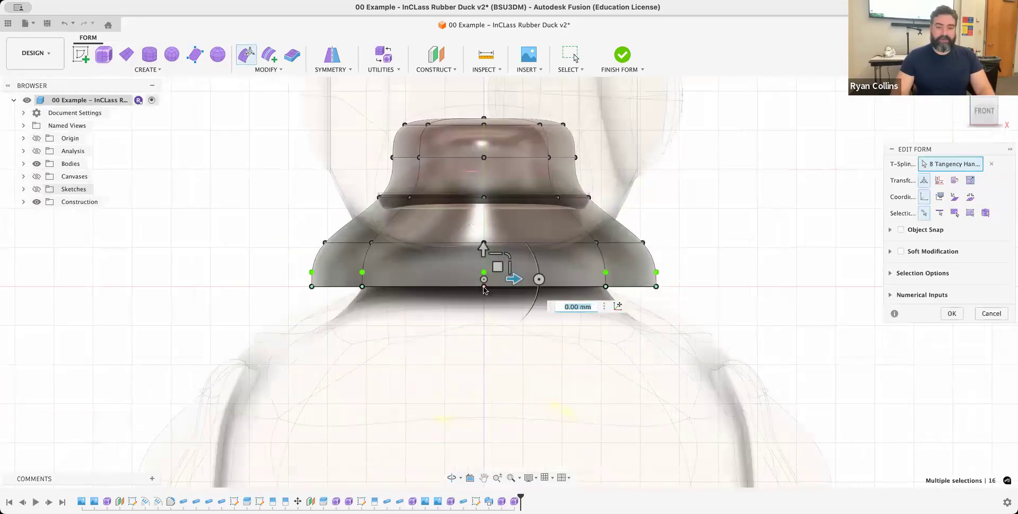
shift+middle_drag(485, 306, 487, 309)
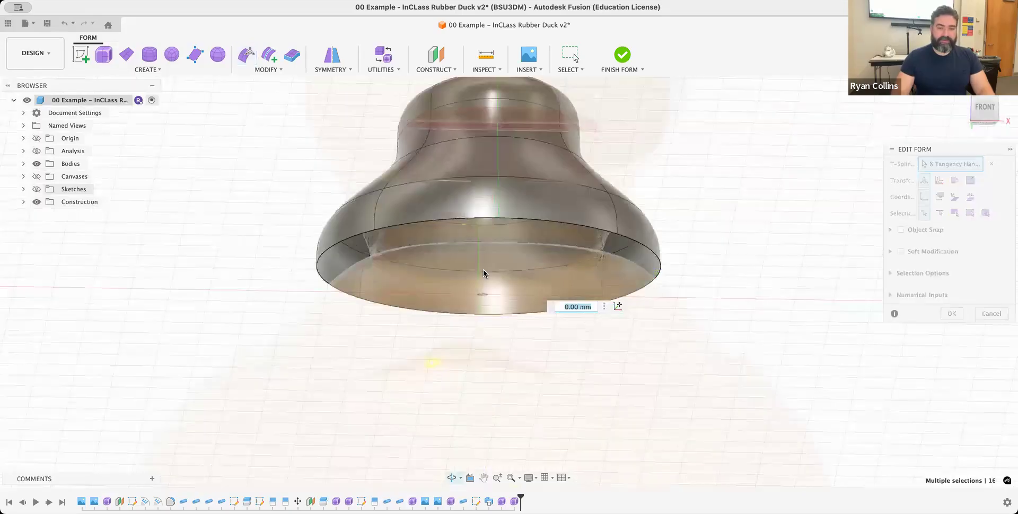
shift+middle_drag(484, 273, 488, 262)
drag(490, 261, 459, 260)
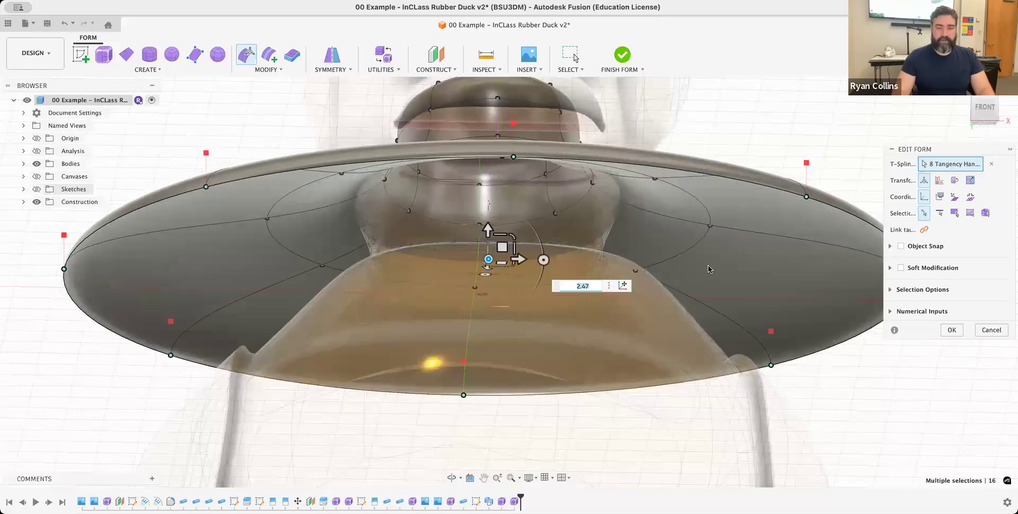
- Scale the brim's outer rim back in by 0.726, raise it 4 mm and apply the form edit
shift+middle_drag(736, 273, 691, 307)
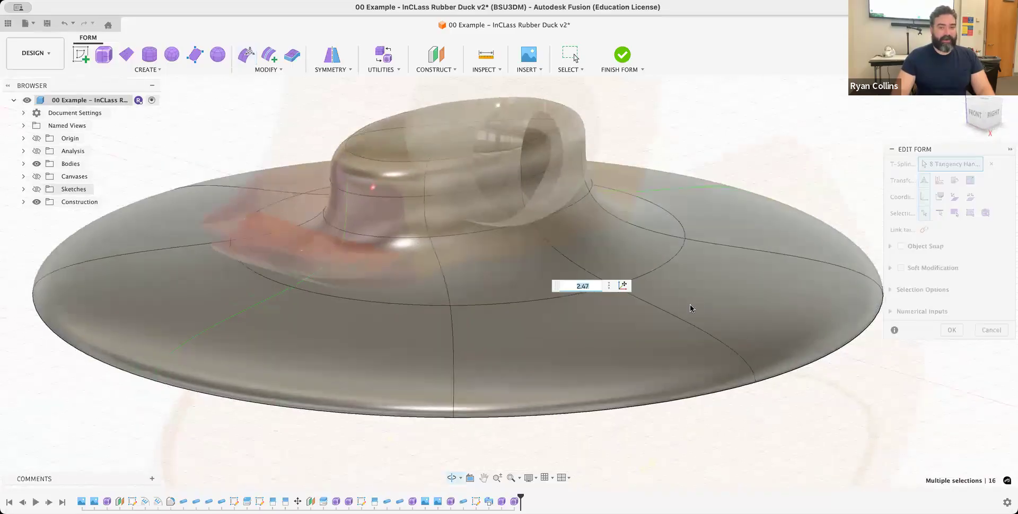
scroll(456, 280, down, 4)
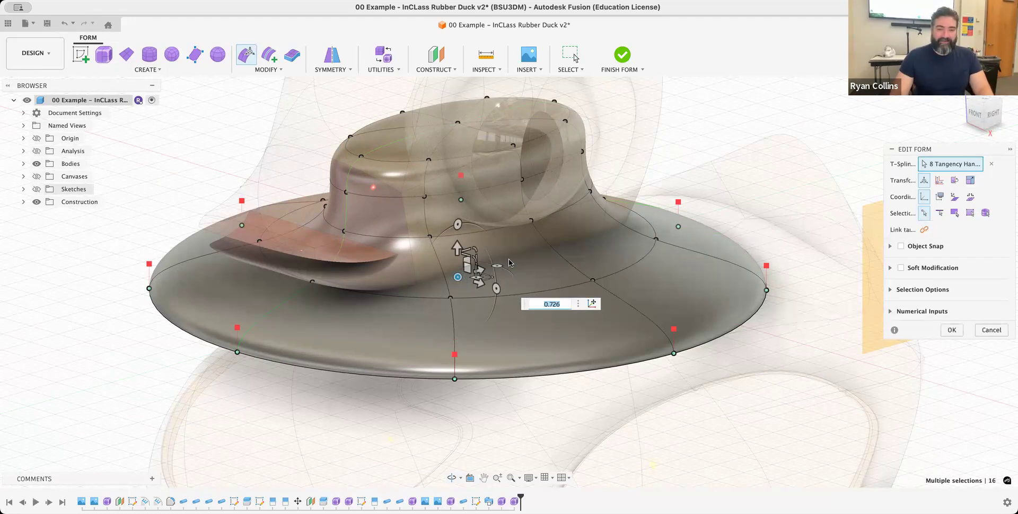
click(975, 114)
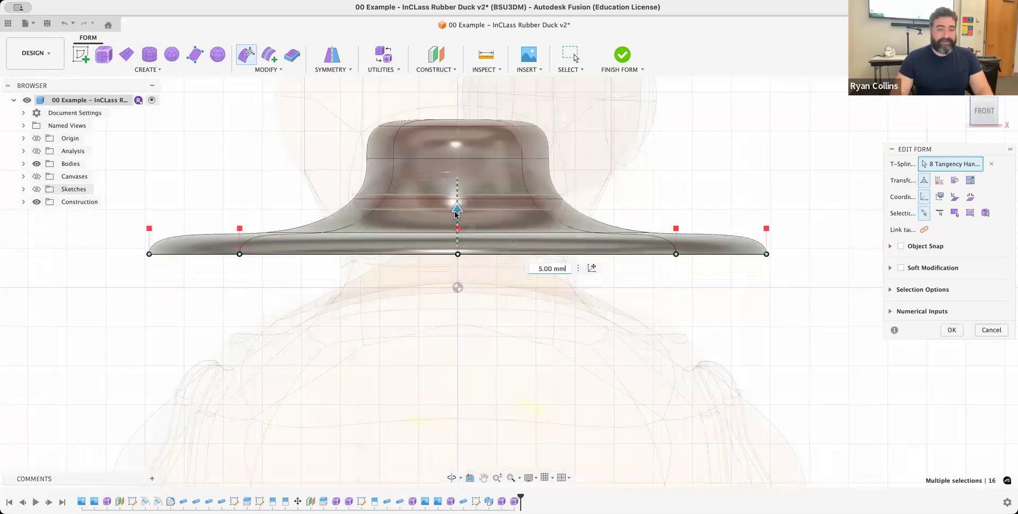
drag(456, 235, 454, 218)
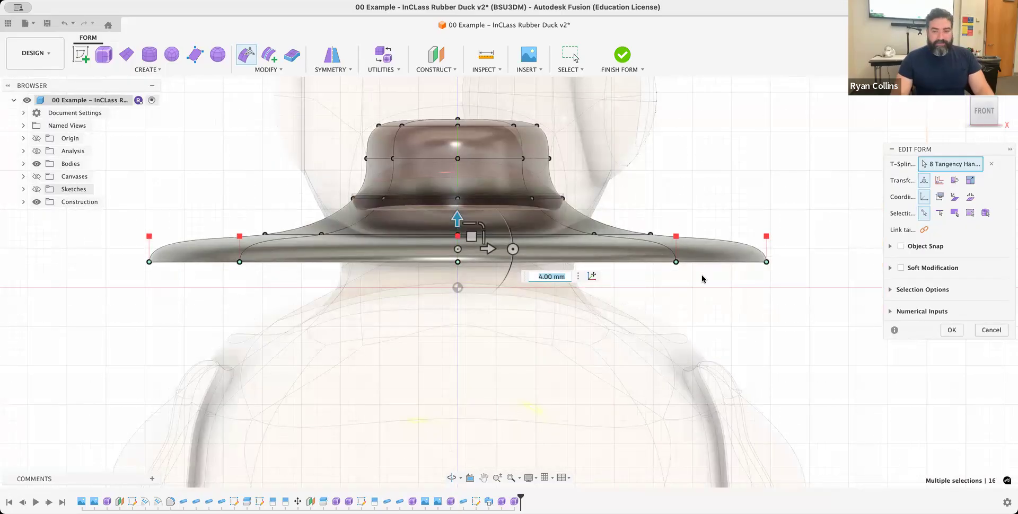
click(948, 328)
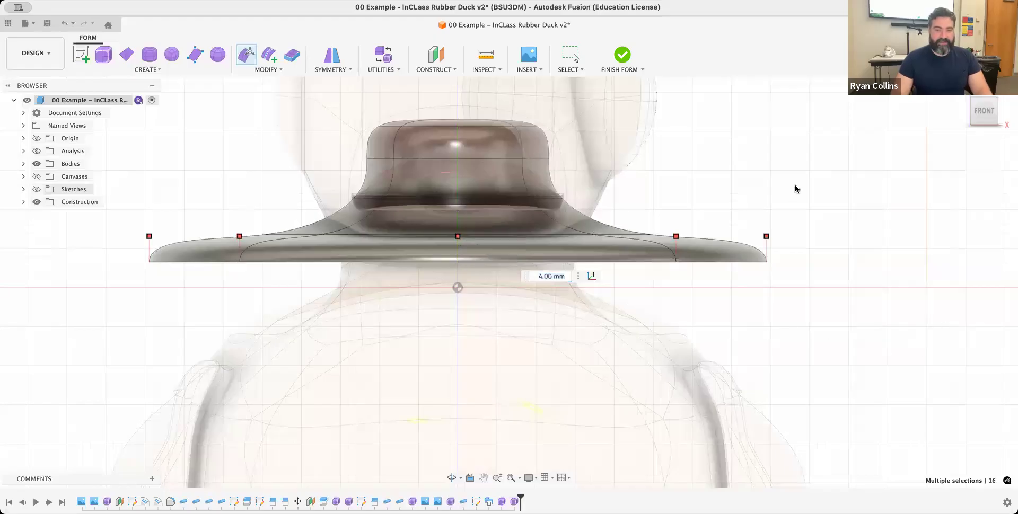
- Crease the edge loop where the hat's crown meets the brim
shift+middle_drag(789, 182, 742, 215)
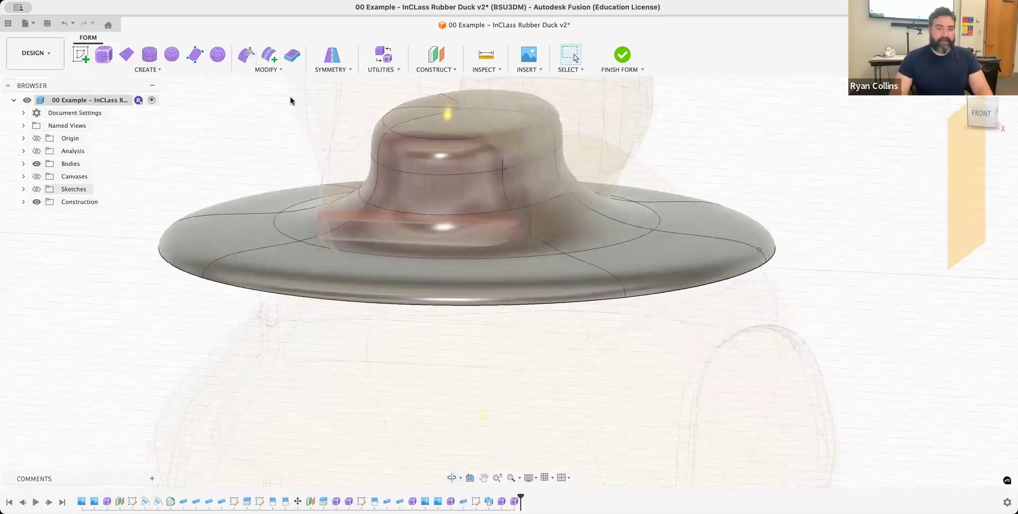
click(254, 73)
click(258, 206)
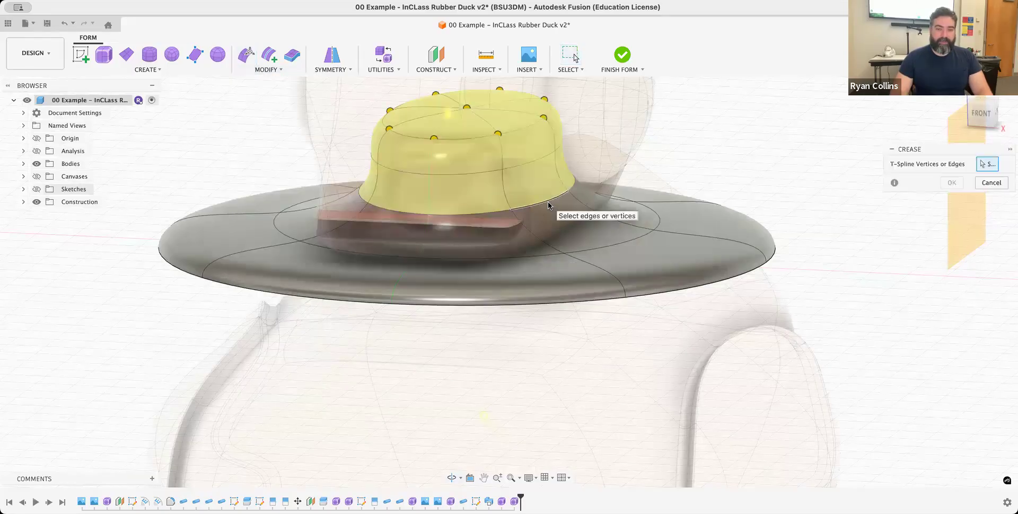
double_click(520, 202)
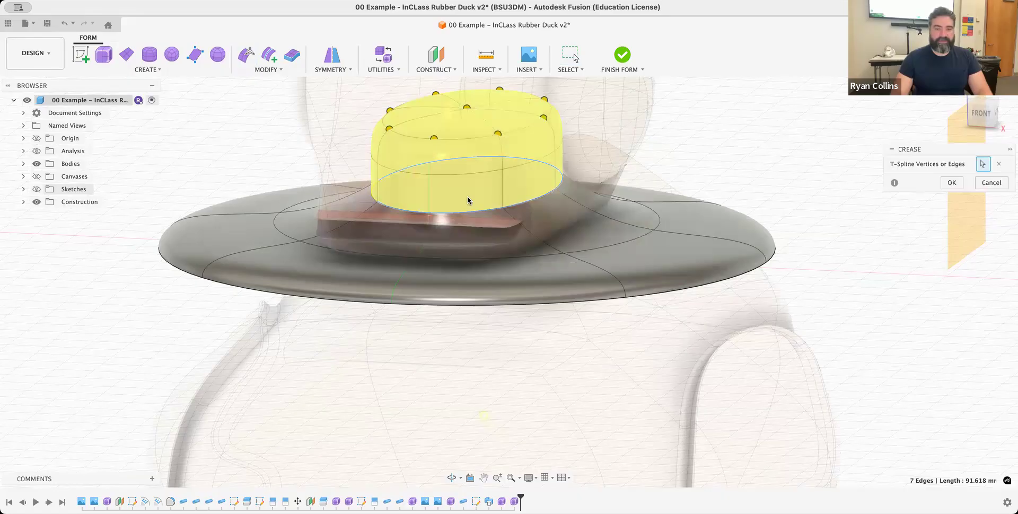
click(952, 183)
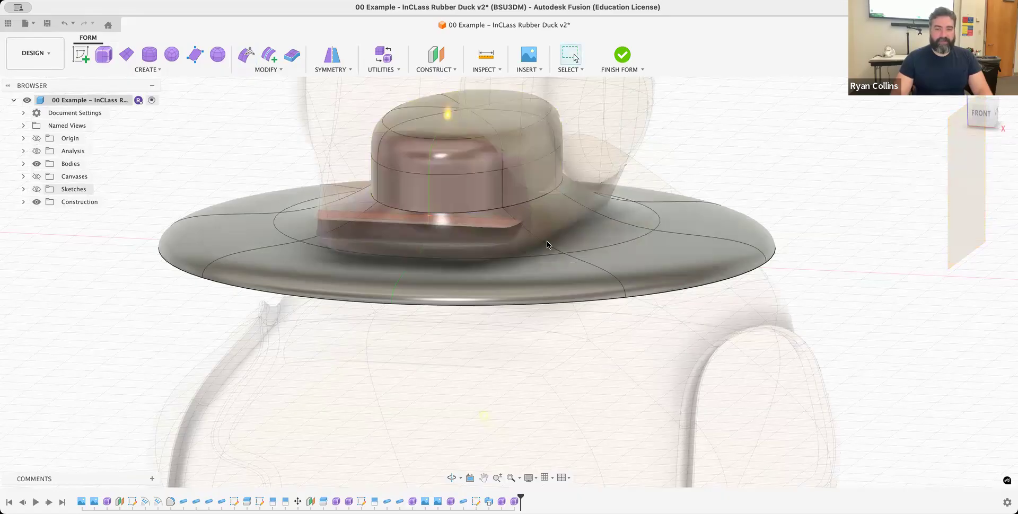
- With Edit Form, raise the brim's inner vertices toward the crown, and raise the eight outer rim vertices 5 mm
click(249, 55)
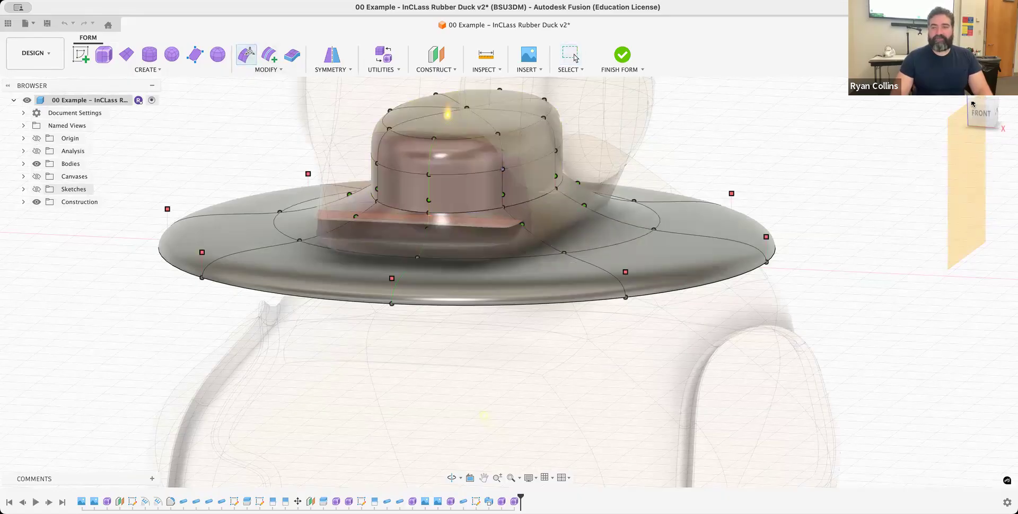
click(979, 117)
drag(224, 223, 558, 222)
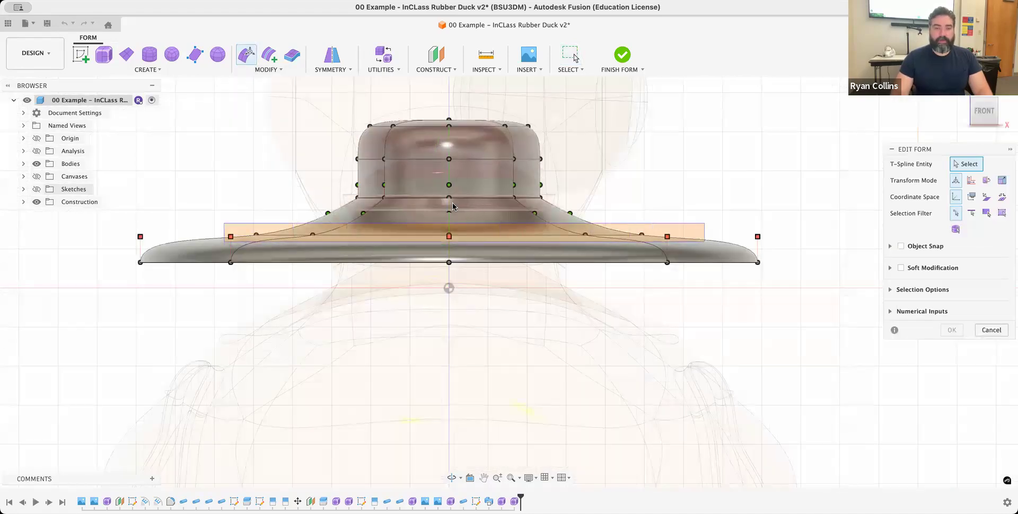
drag(449, 206, 448, 175)
drag(98, 247, 551, 271)
drag(448, 236, 449, 195)
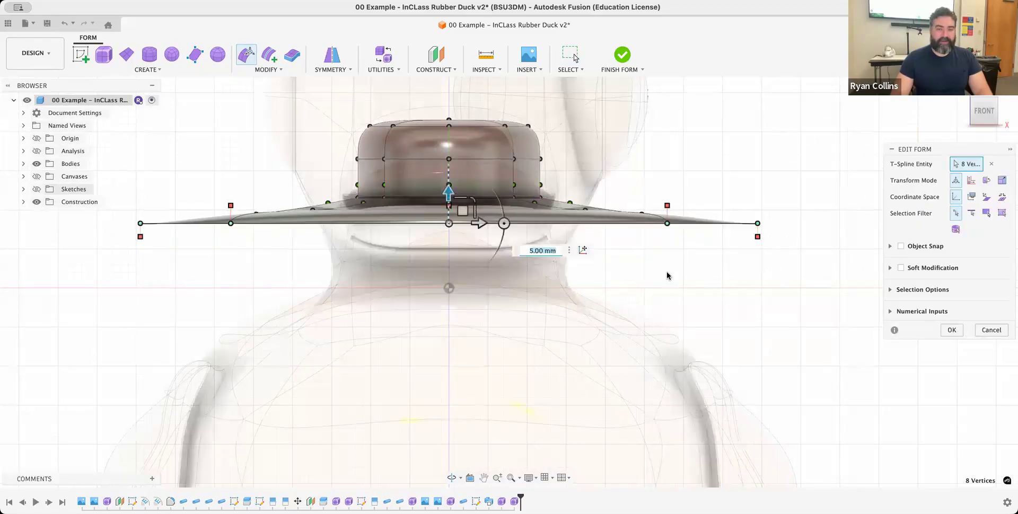
shift+middle_drag(667, 271, 484, 376)
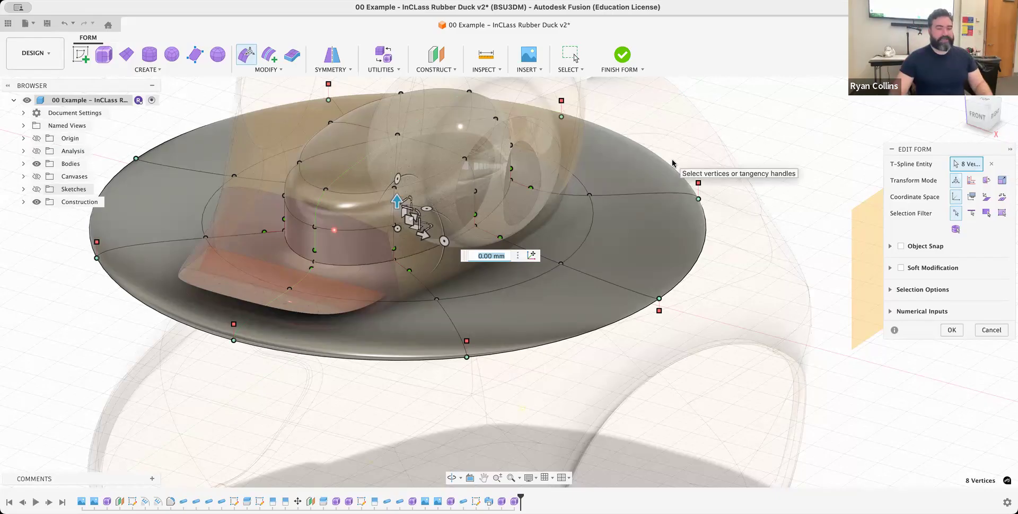
- Select the vertices and tangency handles at one side of the brim's rim and raise them 4 mm
click(978, 117)
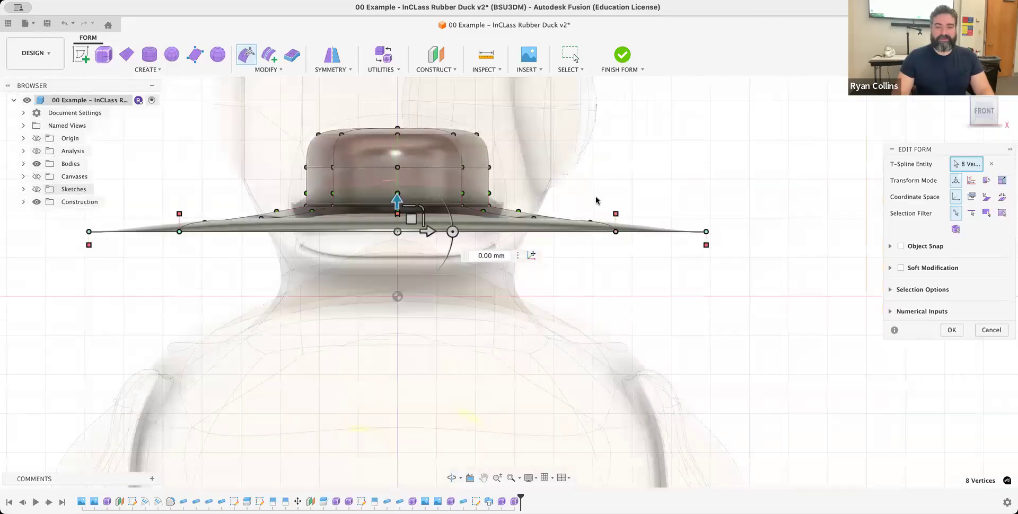
mouse_move(608, 202)
mouse_down()
mouse_move(660, 267)
mouse_move(790, 277)
mouse_up()
drag(644, 189, 645, 165)
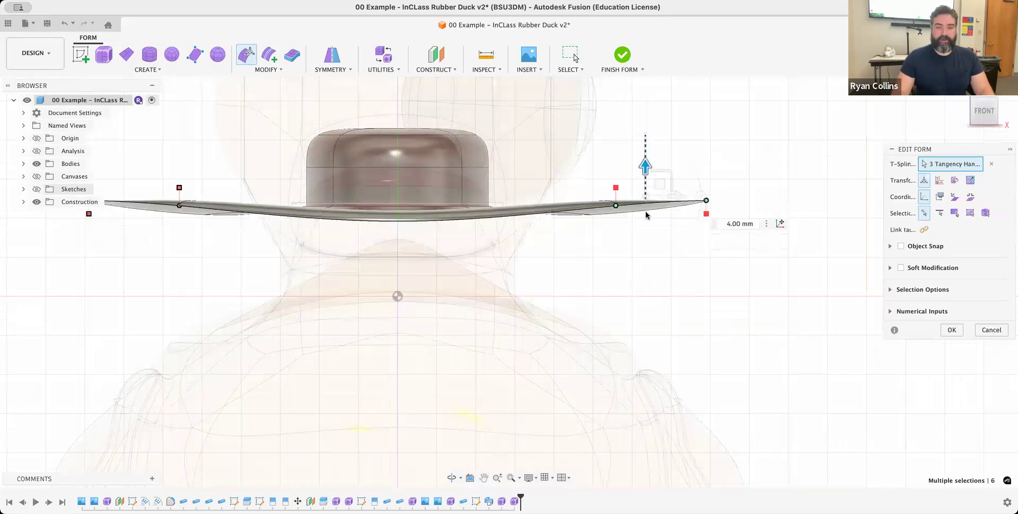
- Switch the selection to the two outer rim edges at the brim's side and curl them up by rotating them to -145 degrees
click(940, 216)
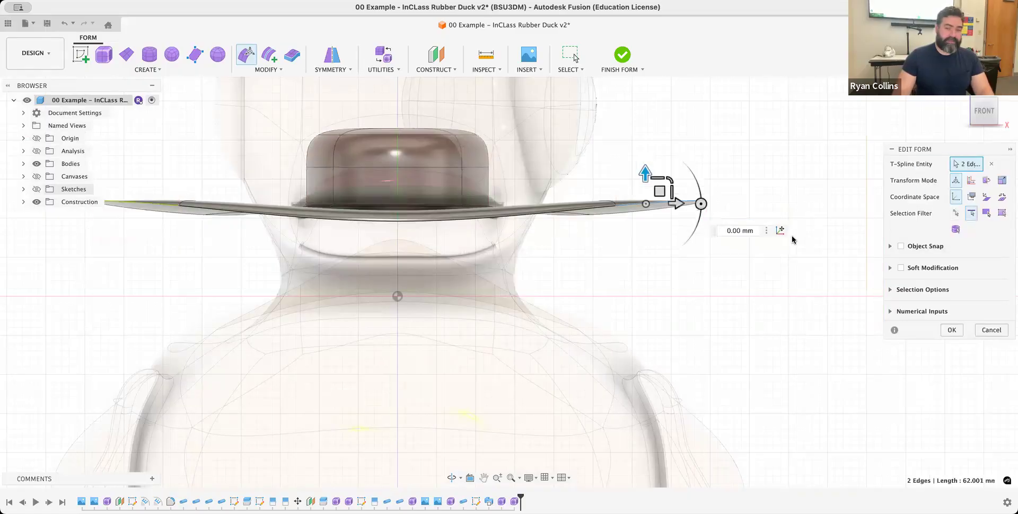
shift+middle_drag(773, 170, 756, 191)
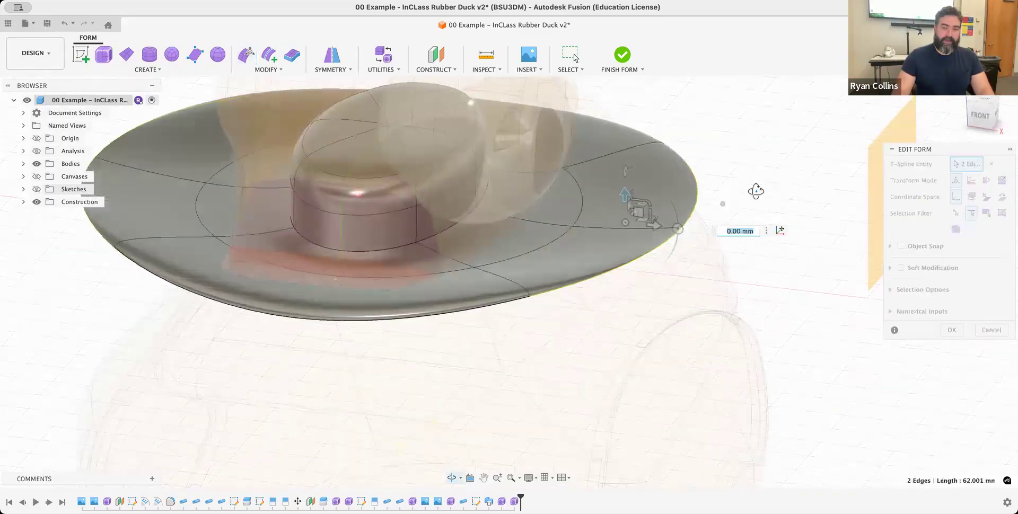
drag(677, 229, 594, 170)
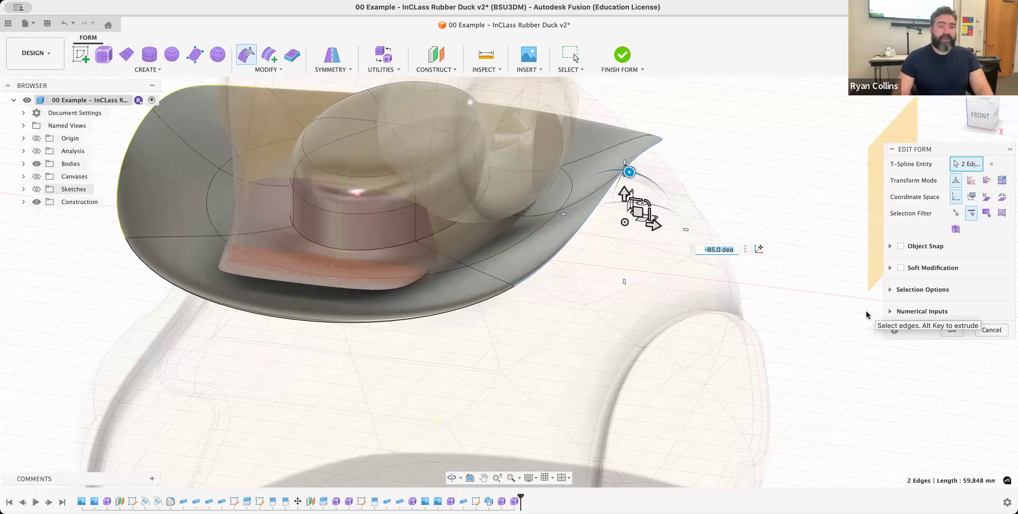
shift+middle_drag(683, 337, 690, 308)
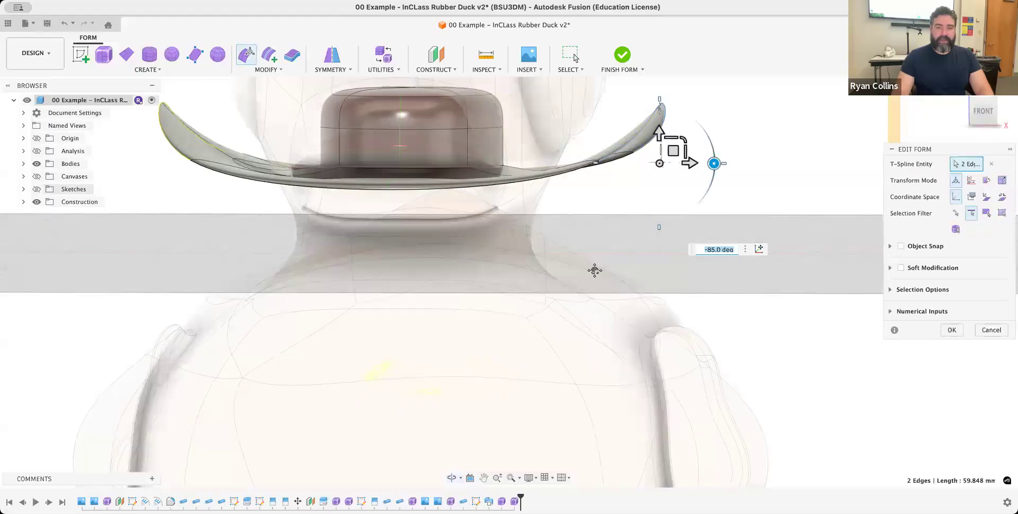
drag(740, 196, 638, 164)
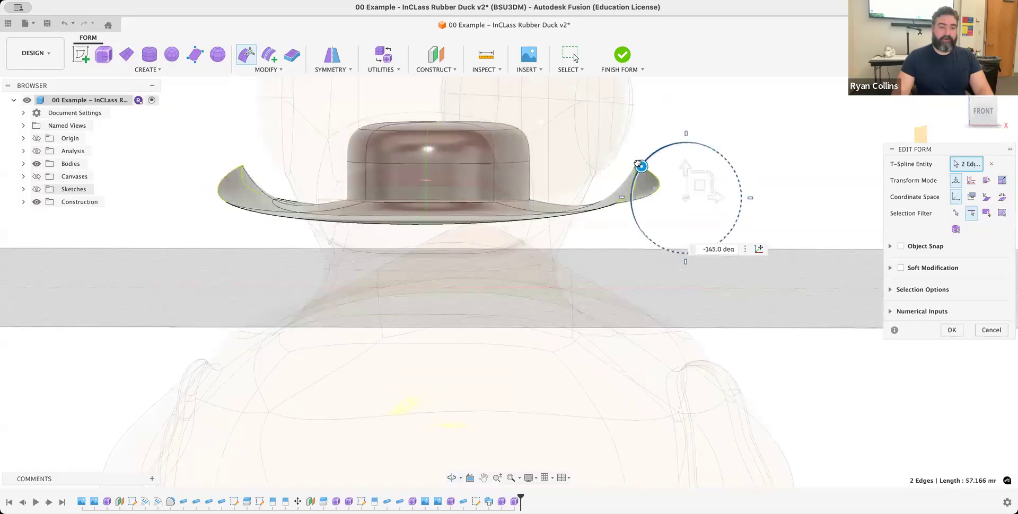
- Select the front corner vertex on the brim's side rim and move it 9.325 mm inward and 2.686 mm up
shift+middle_drag(675, 318, 648, 371)
shift+middle_drag(295, 412, 416, 346)
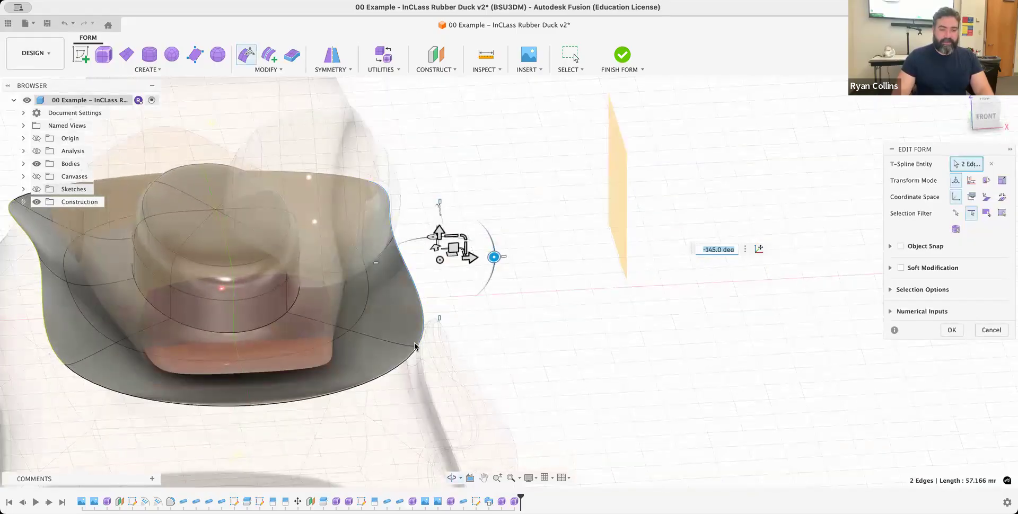
click(956, 213)
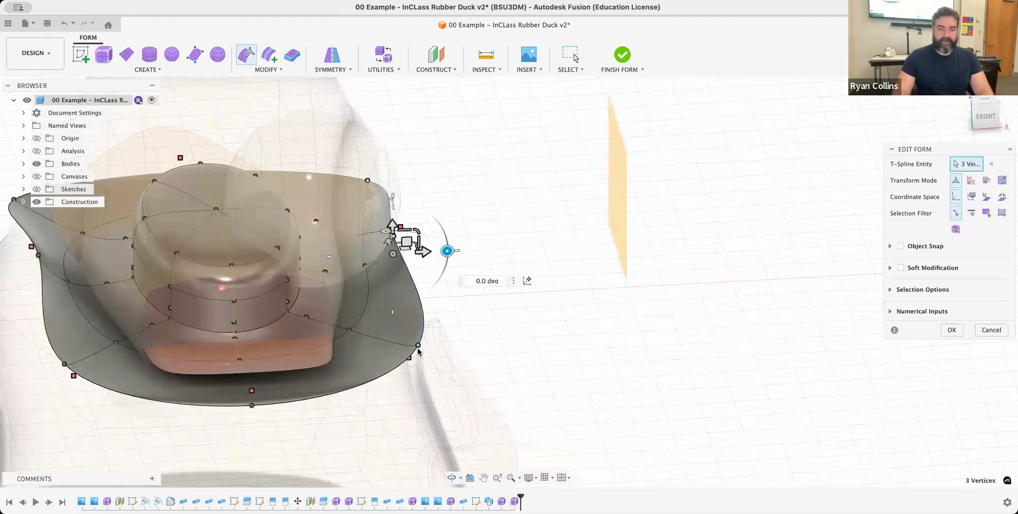
click(417, 346)
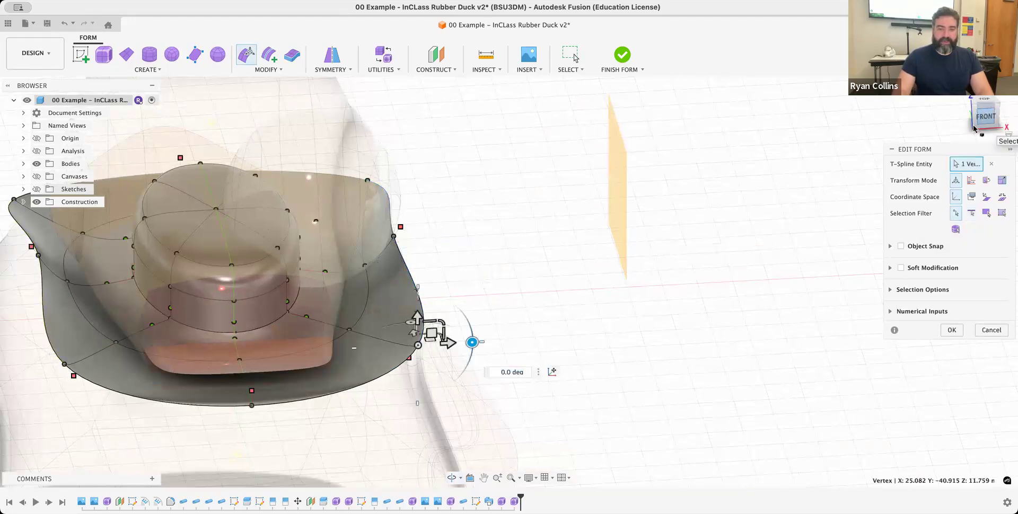
click(986, 115)
drag(410, 263, 339, 244)
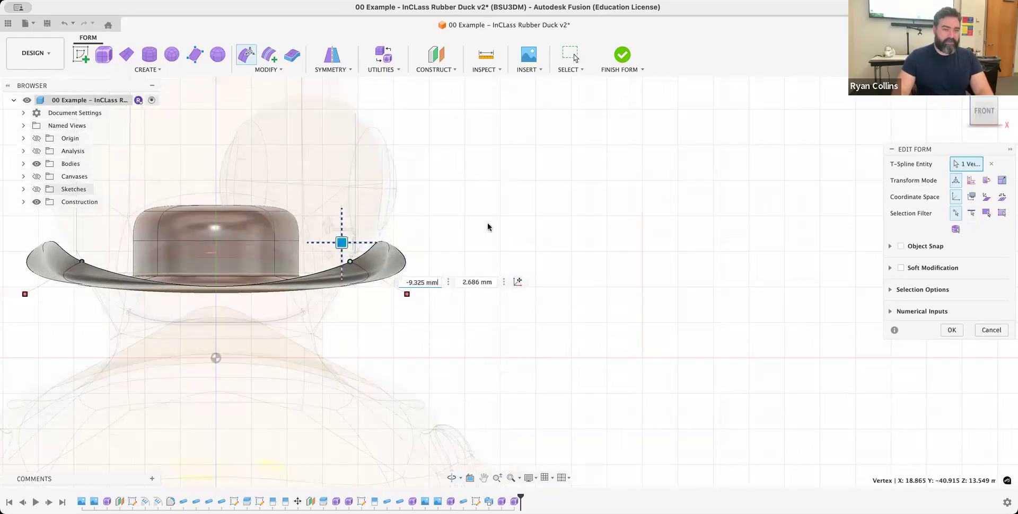
- Select the two centre edges running front to back across the crown's top, lower them 4 mm and apply the edit
mouse_move(505, 218)
shift+middle_down()
mouse_move(468, 257)
mouse_move(425, 254)
mouse_move(428, 243)
mouse_move(502, 234)
shift+middle_up()
middle_drag(447, 255, 573, 234)
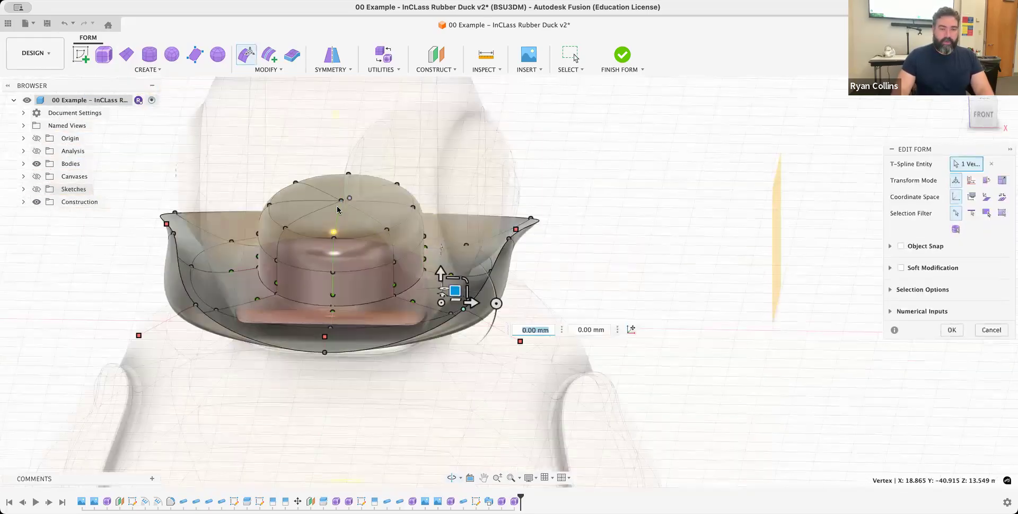
click(971, 213)
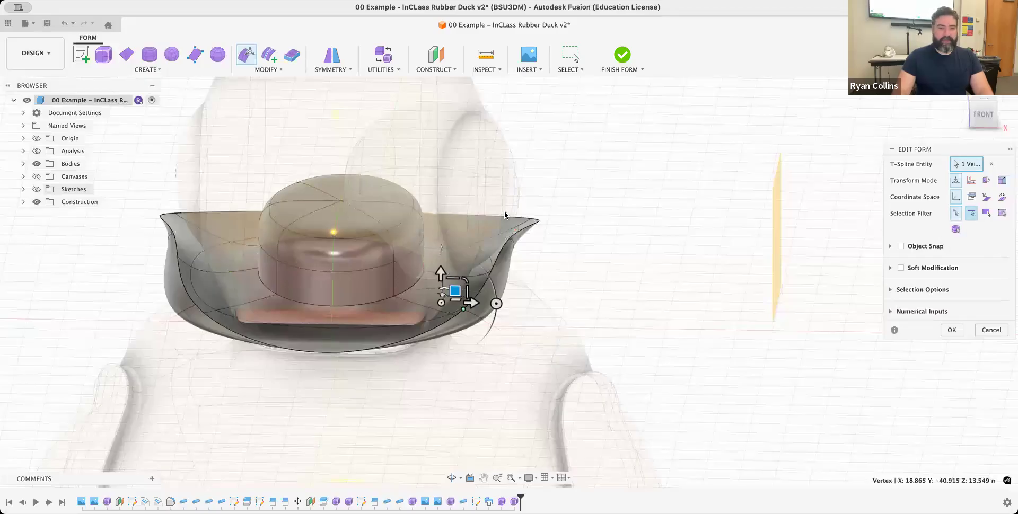
click(345, 195)
click(340, 207)
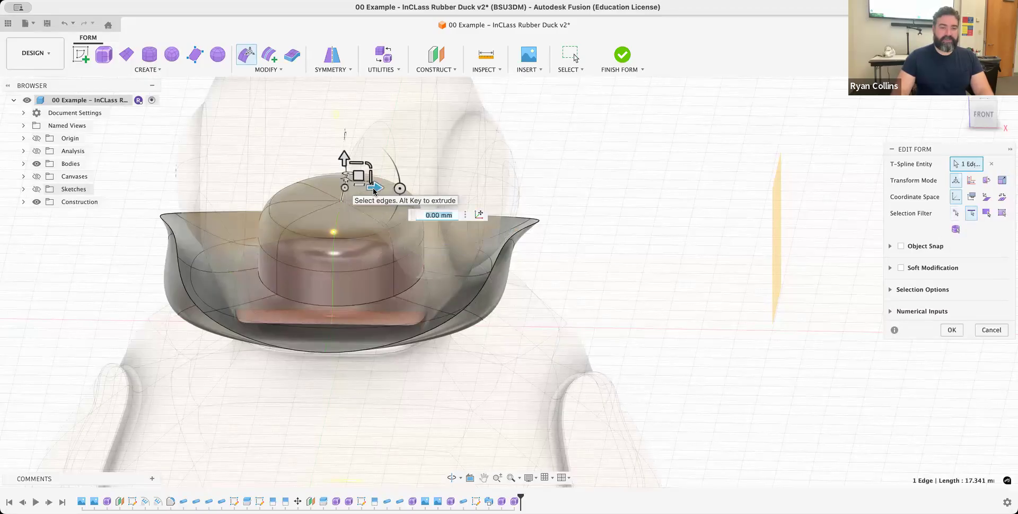
shift+click(338, 217)
drag(340, 188, 341, 205)
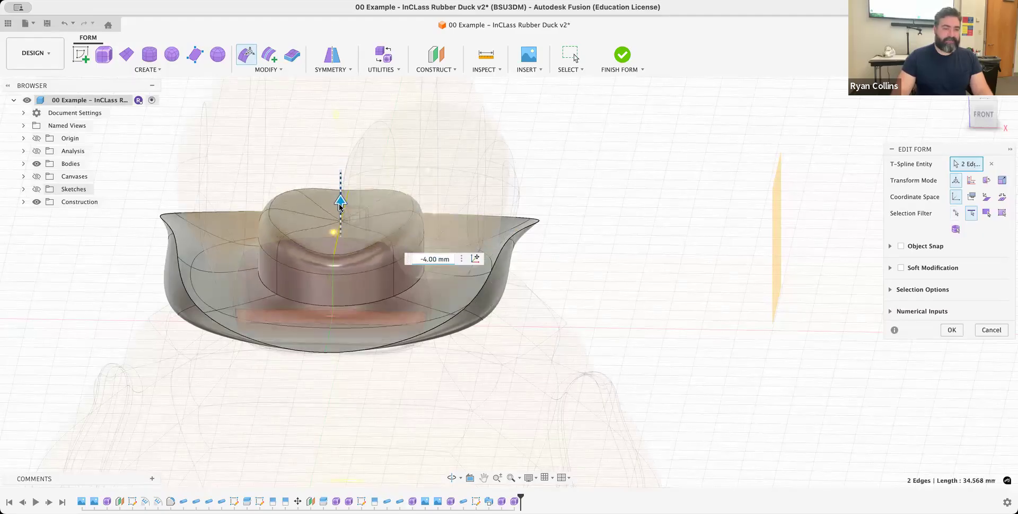
click(952, 330)
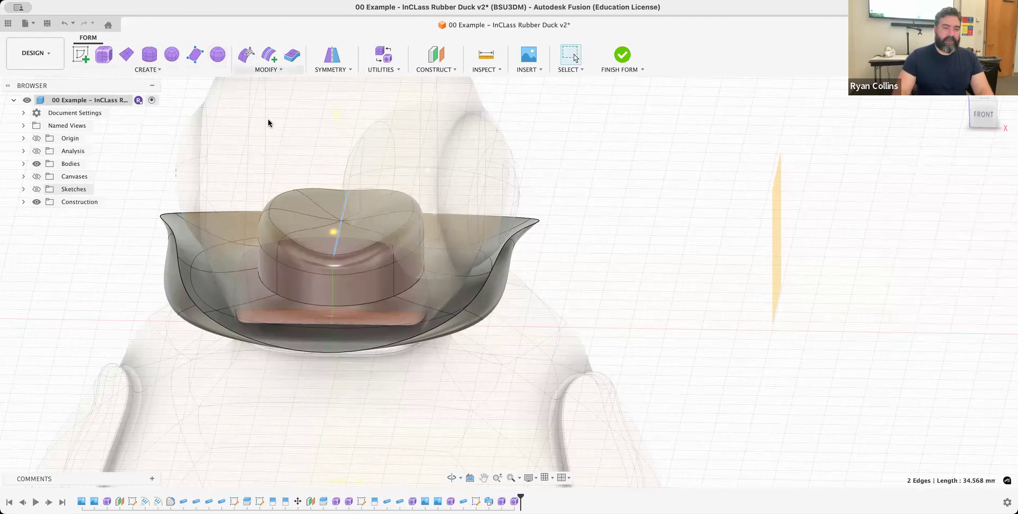
- Crease the two centre edges running front to back across the crown's top
click(264, 206)
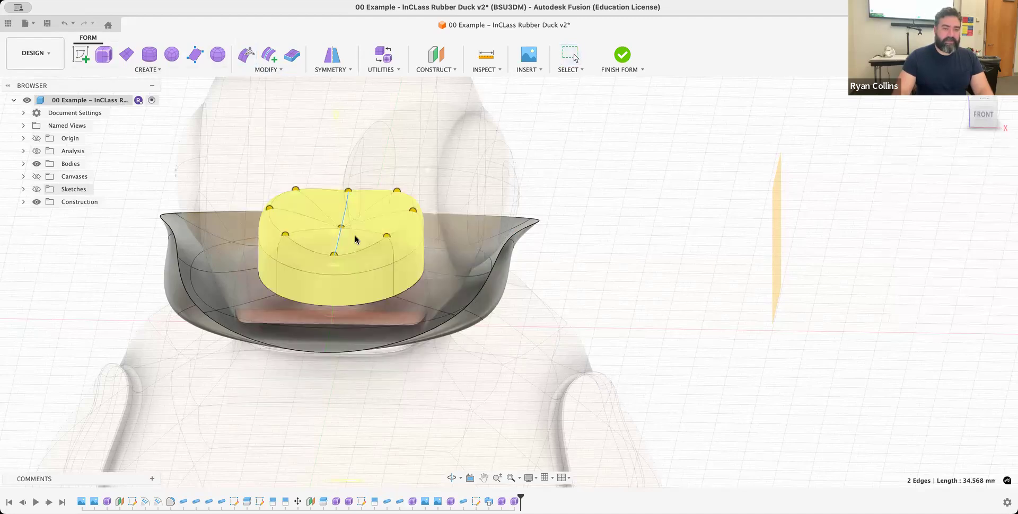
click(339, 241)
click(344, 210)
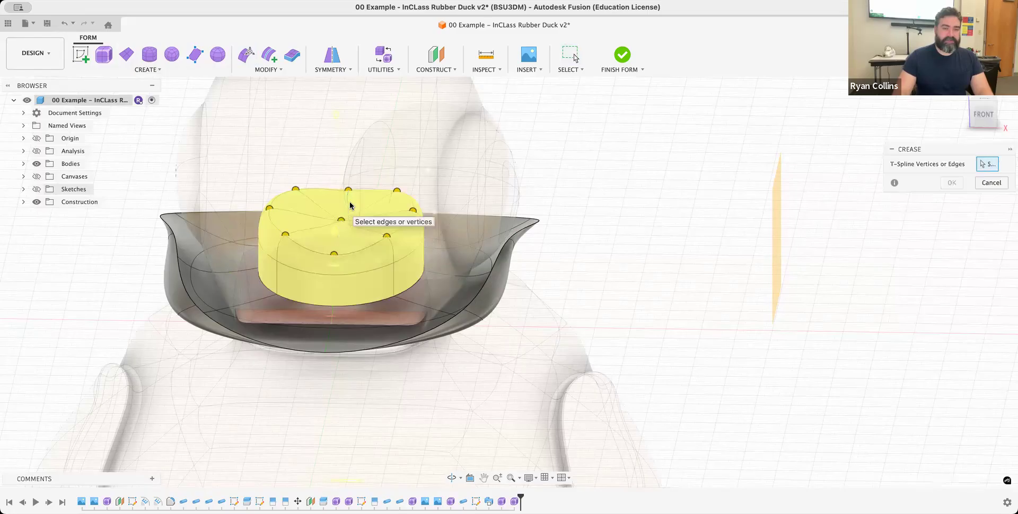
click(345, 210)
click(338, 240)
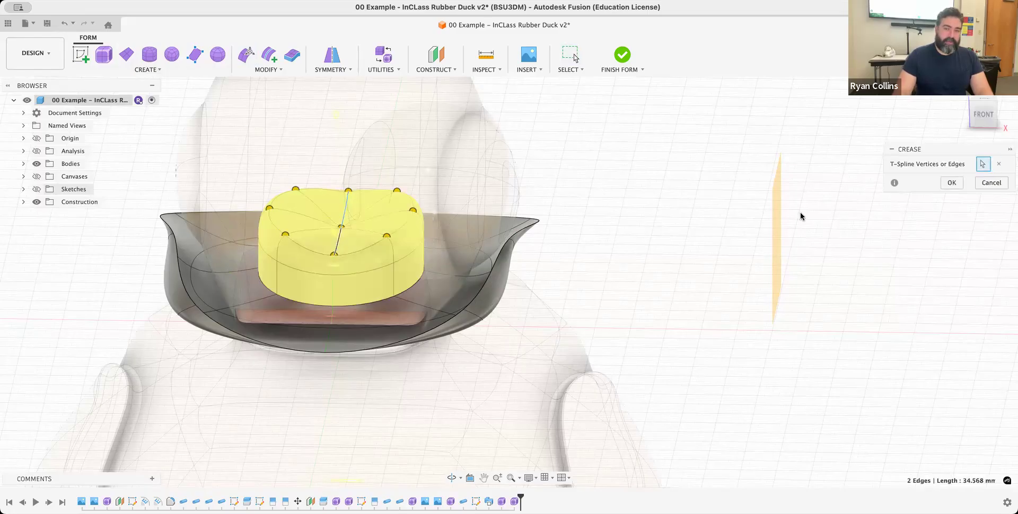
click(952, 183)
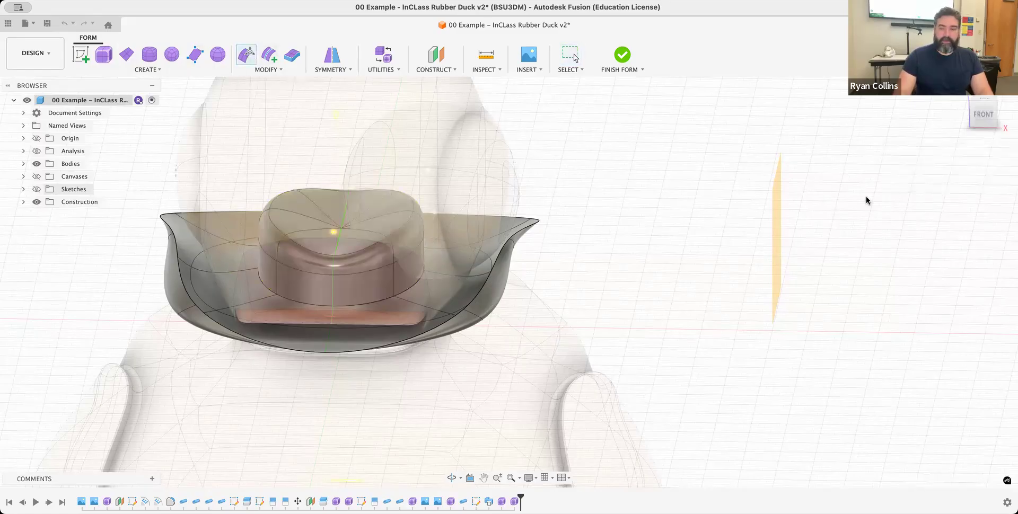
- With Edit Form, move the three top vertices at one side of the crown 6.043 mm inward and 2.686 mm up, then apply
click(956, 212)
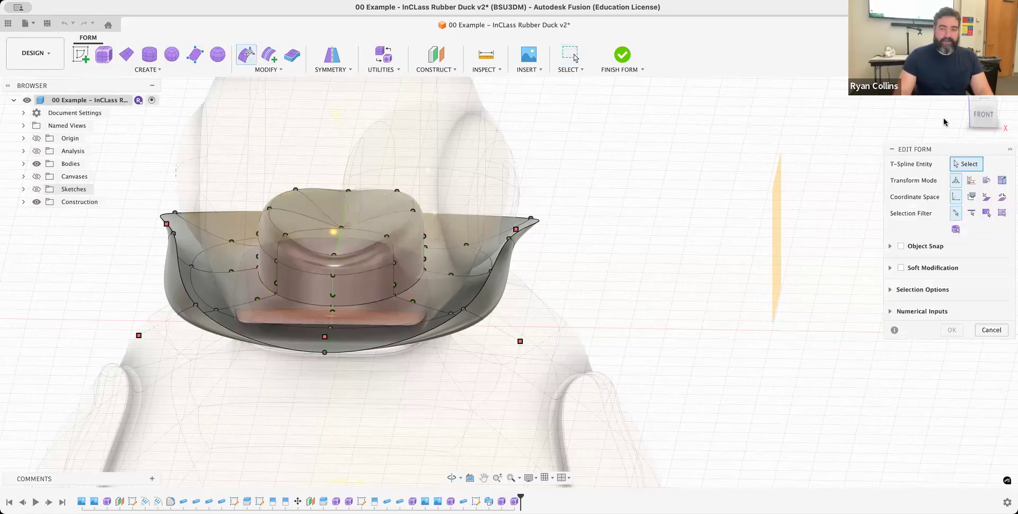
click(984, 113)
drag(366, 188, 463, 226)
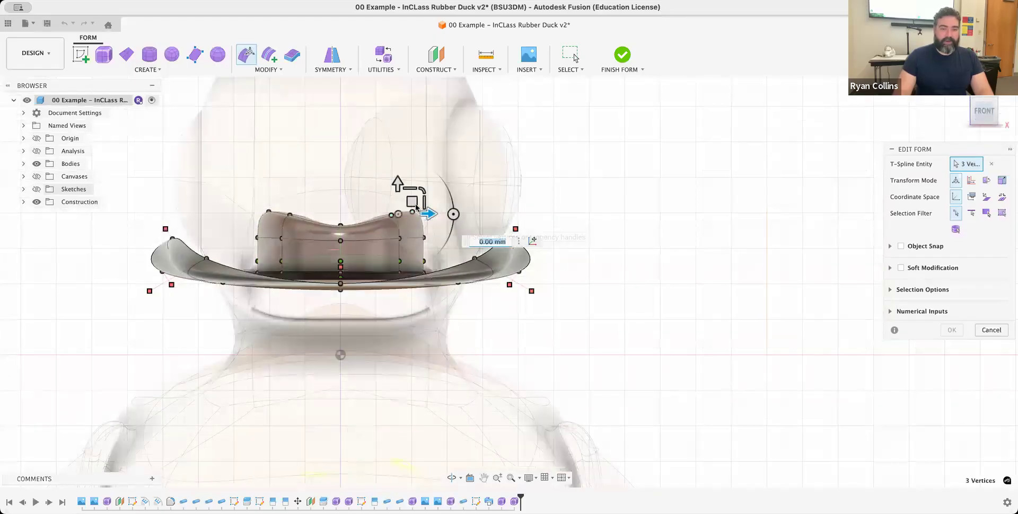
drag(412, 202, 368, 181)
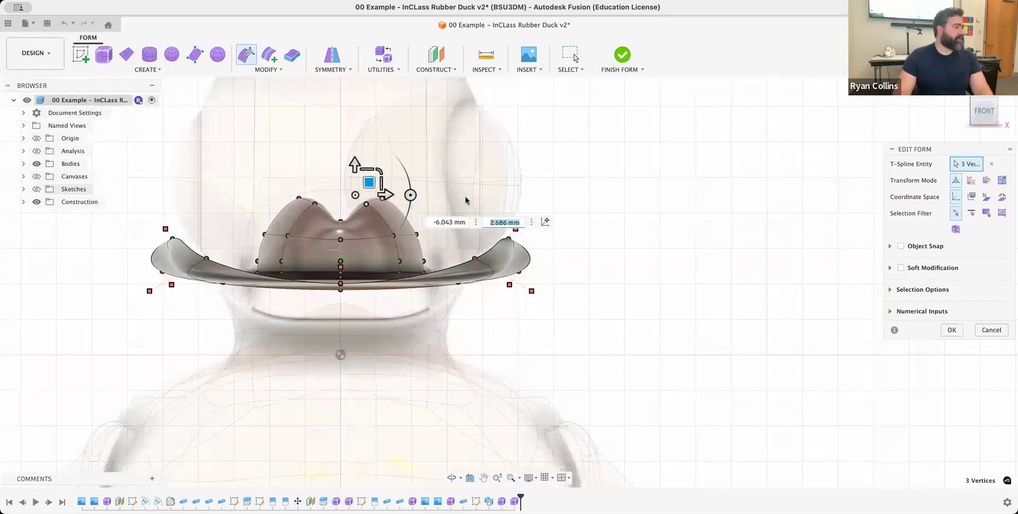
shift+middle_drag(569, 178, 575, 159)
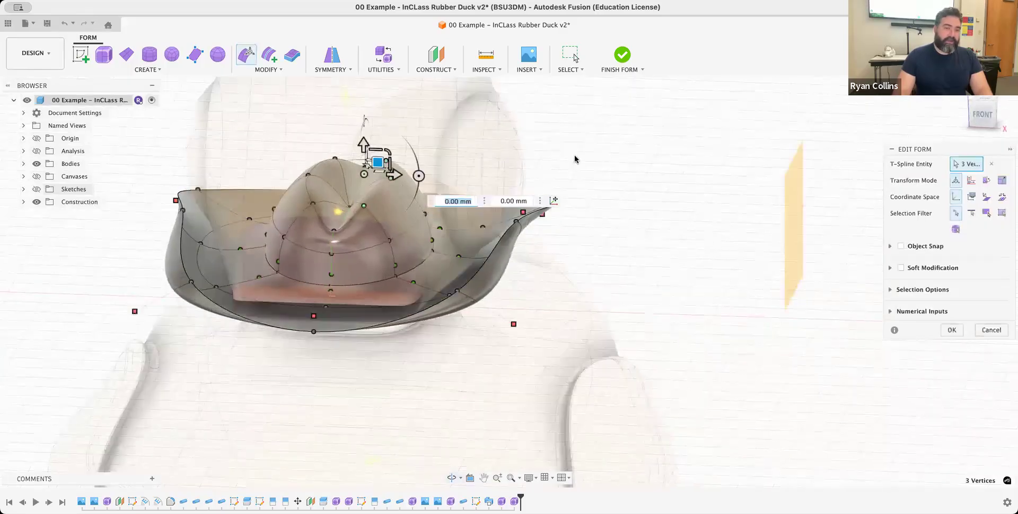
click(658, 161)
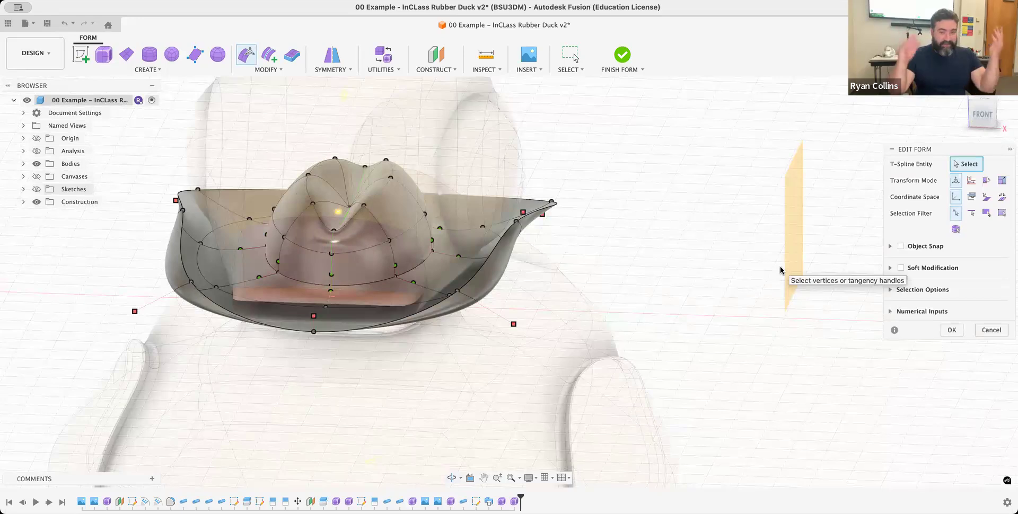
click(952, 330)
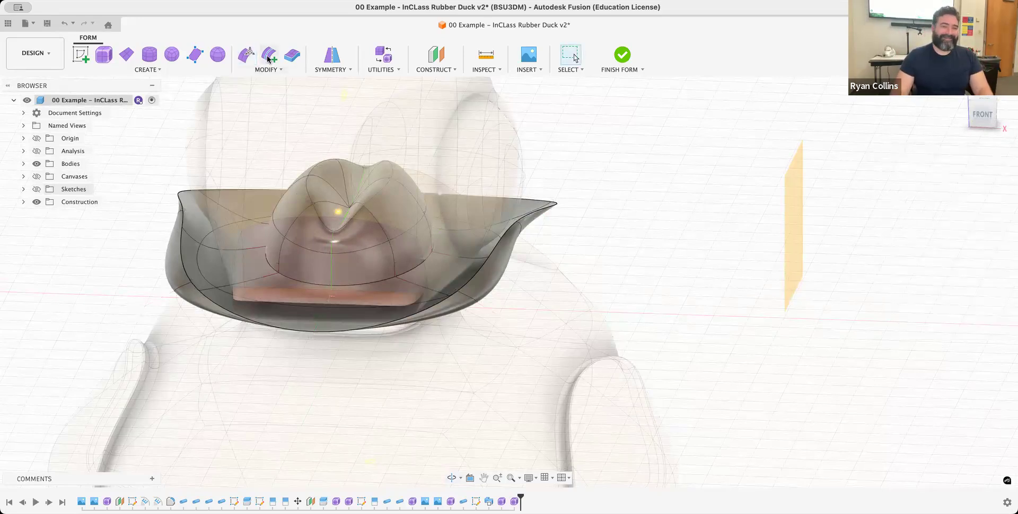
- Insert a simple, single-sided edge loop around the crown at location -0.43 from the existing middle loop
double_click(409, 230)
drag(423, 232, 392, 190)
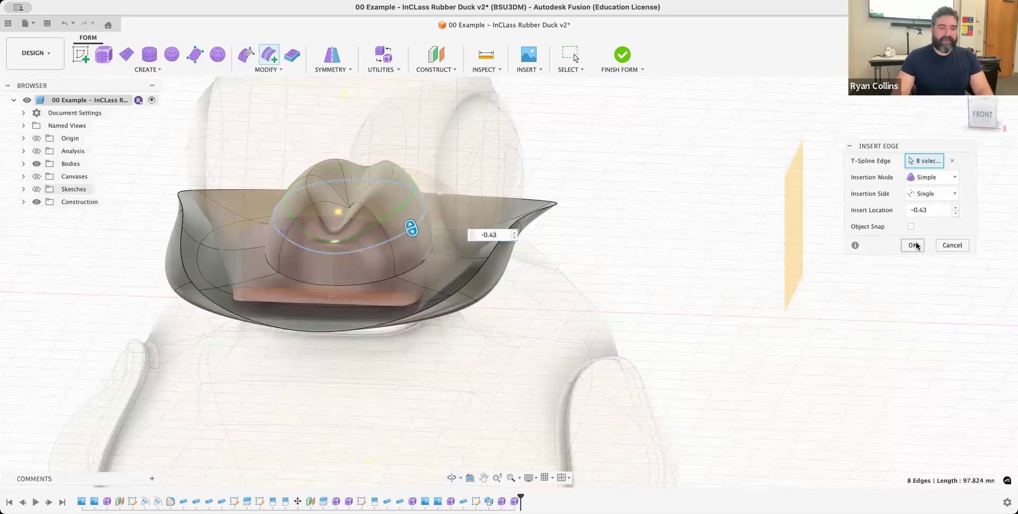
click(913, 245)
- With Edit Form, move two side edges of the inserted crown loop 3.133 mm inward and 0.821 mm down, then apply
click(252, 62)
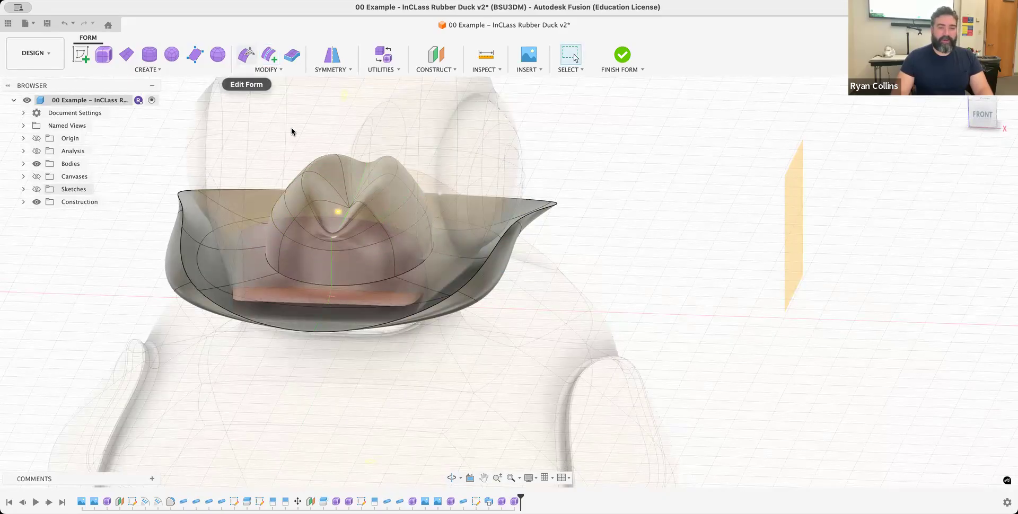
click(971, 215)
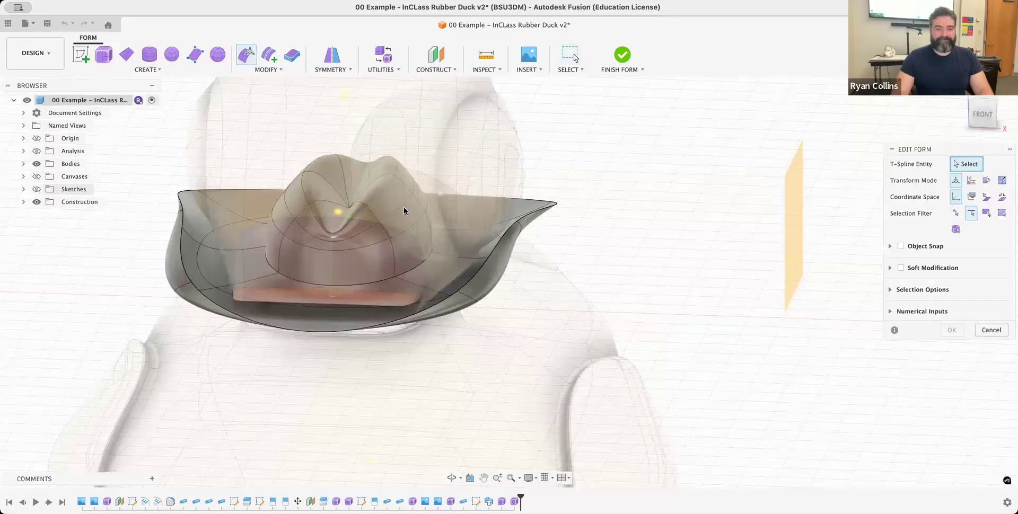
click(416, 183)
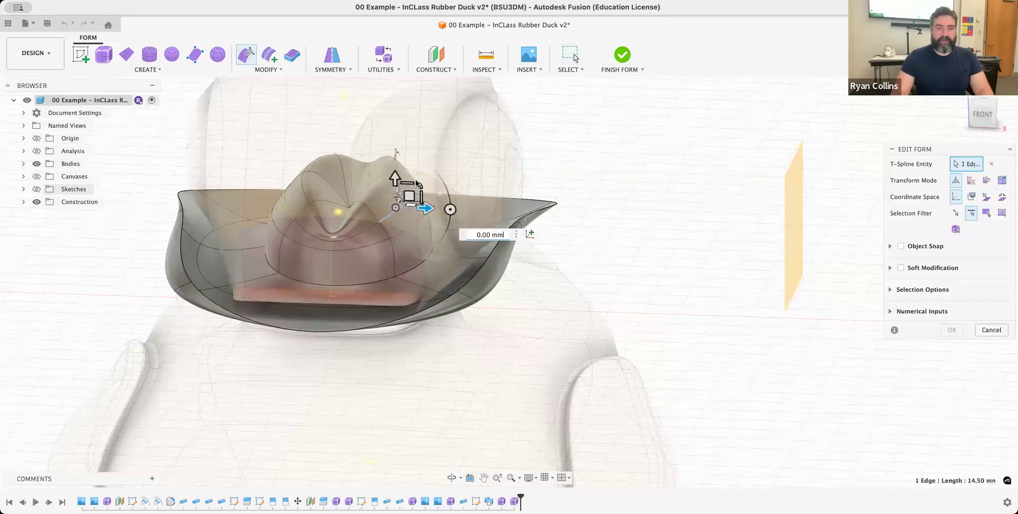
shift+middle_drag(527, 172, 492, 181)
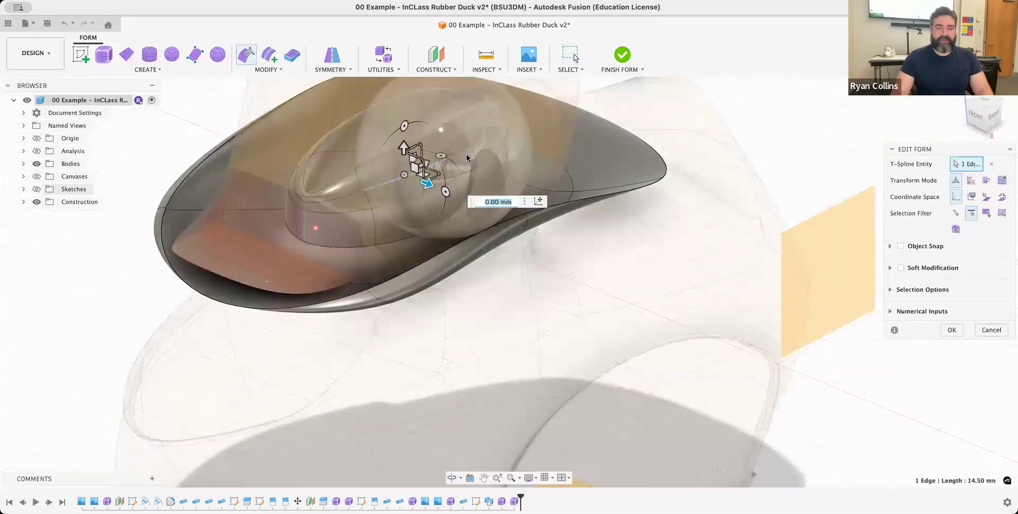
shift+click(466, 155)
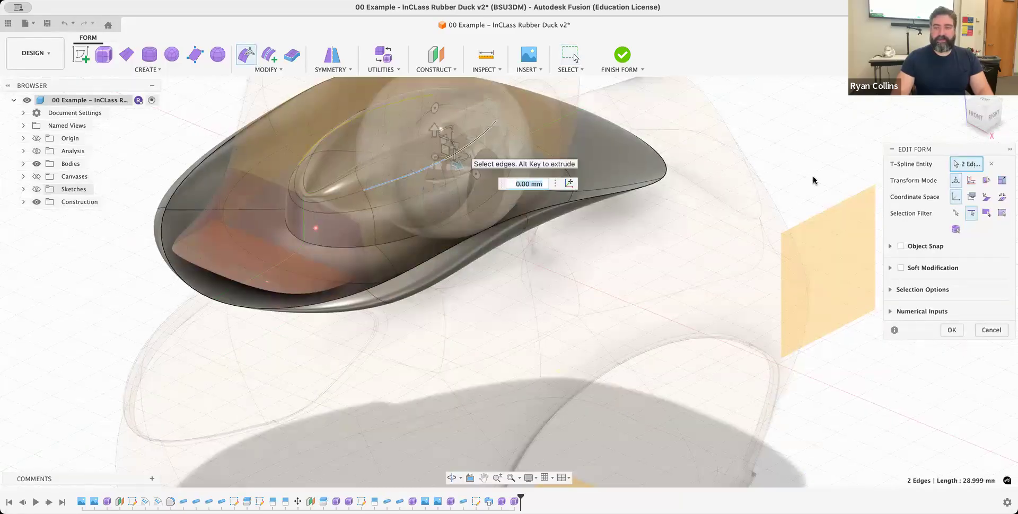
click(975, 114)
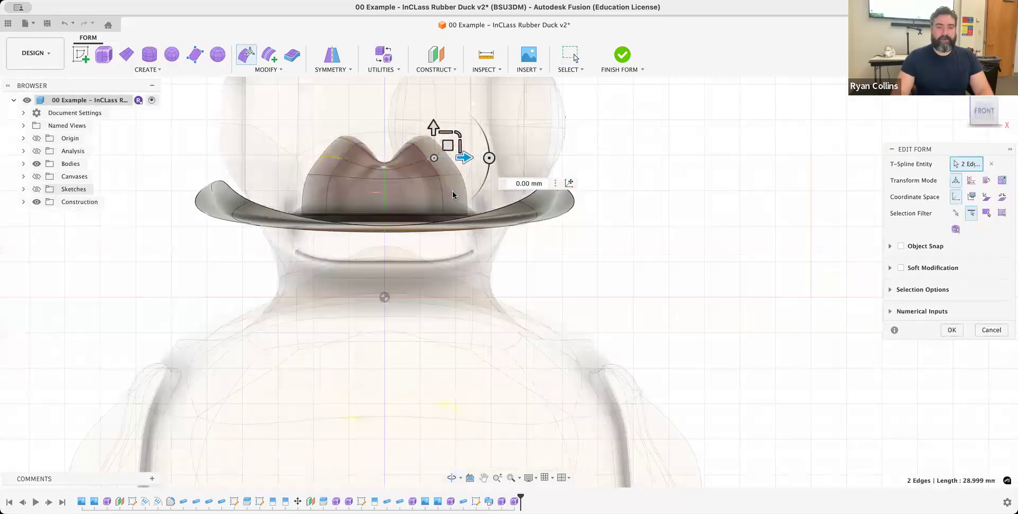
middle_drag(455, 171, 478, 222)
drag(471, 198, 450, 200)
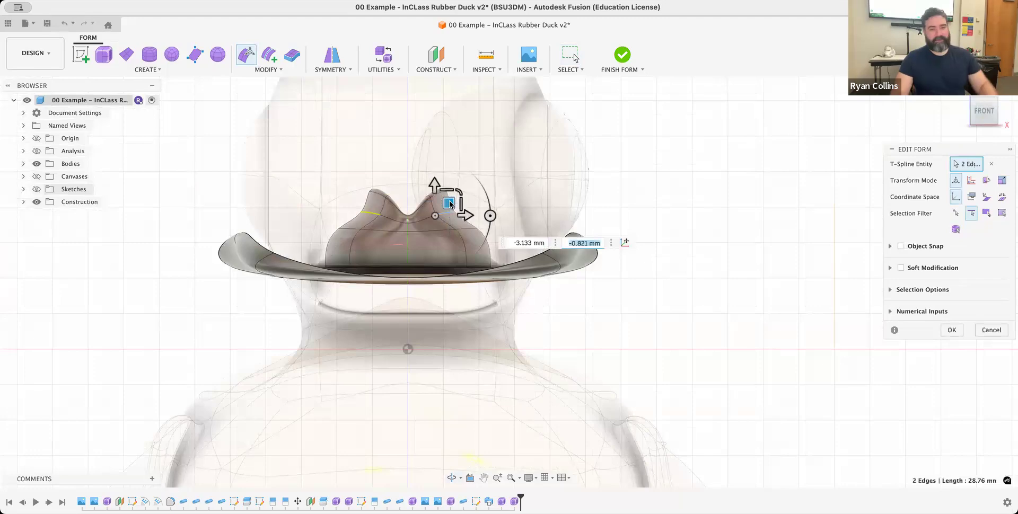
mouse_move(571, 147)
shift+middle_down()
mouse_move(561, 159)
mouse_move(575, 145)
mouse_move(564, 150)
shift+middle_up()
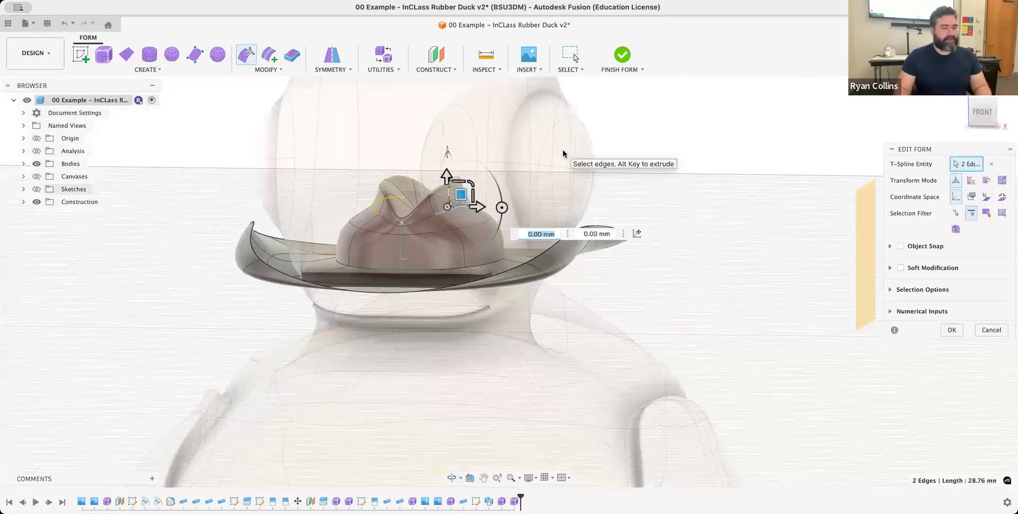
click(952, 329)
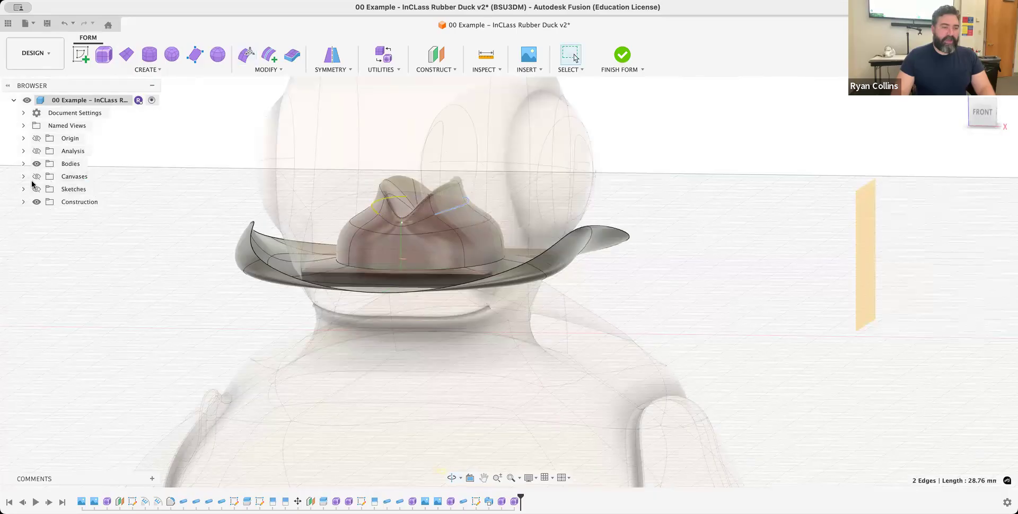
- Clear the selected crown edges, list the form's bodies and finish the form
click(24, 164)
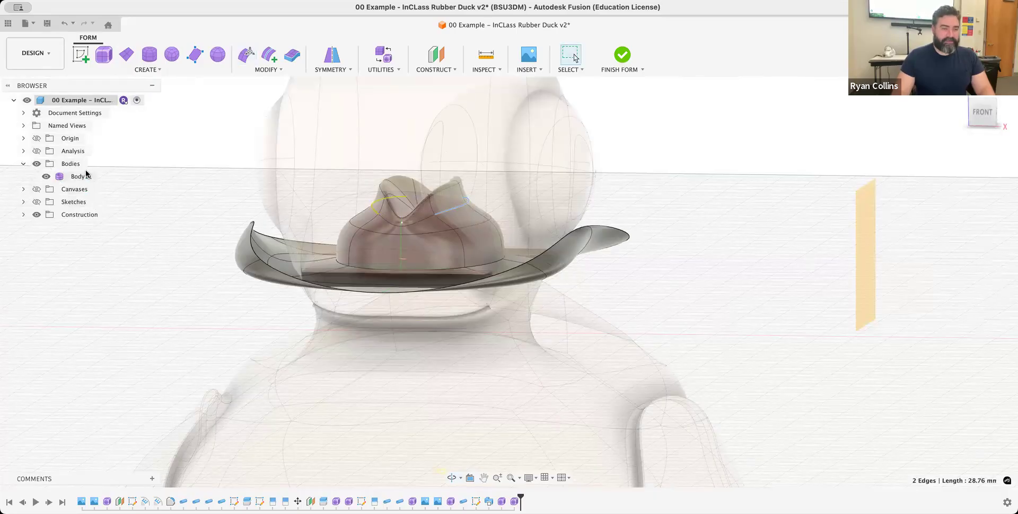
click(671, 166)
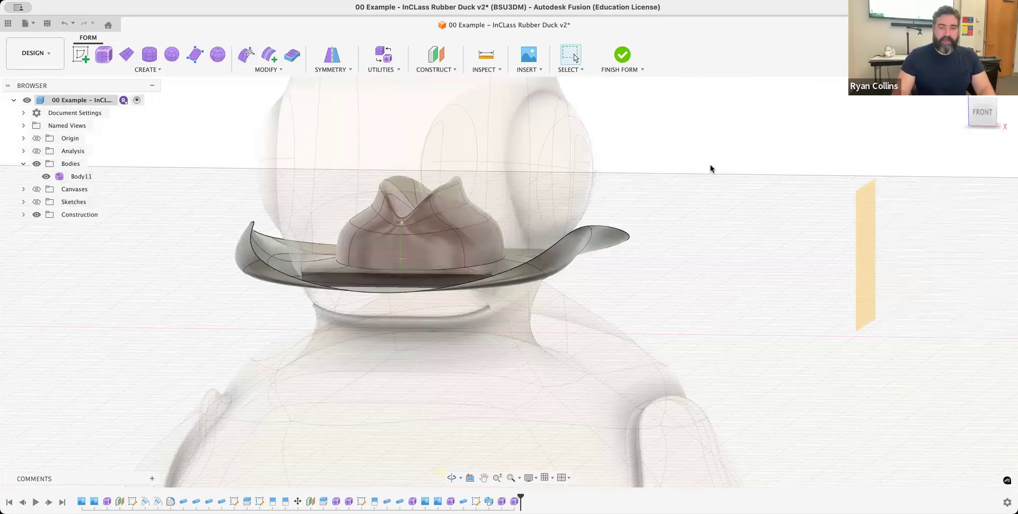
shift+middle_drag(696, 195, 678, 208)
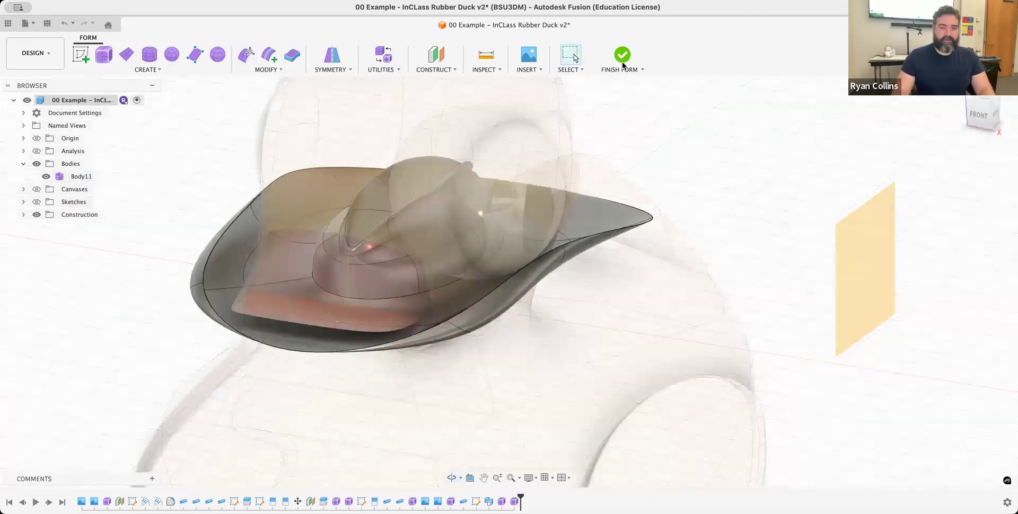
click(380, 68)
click(623, 56)
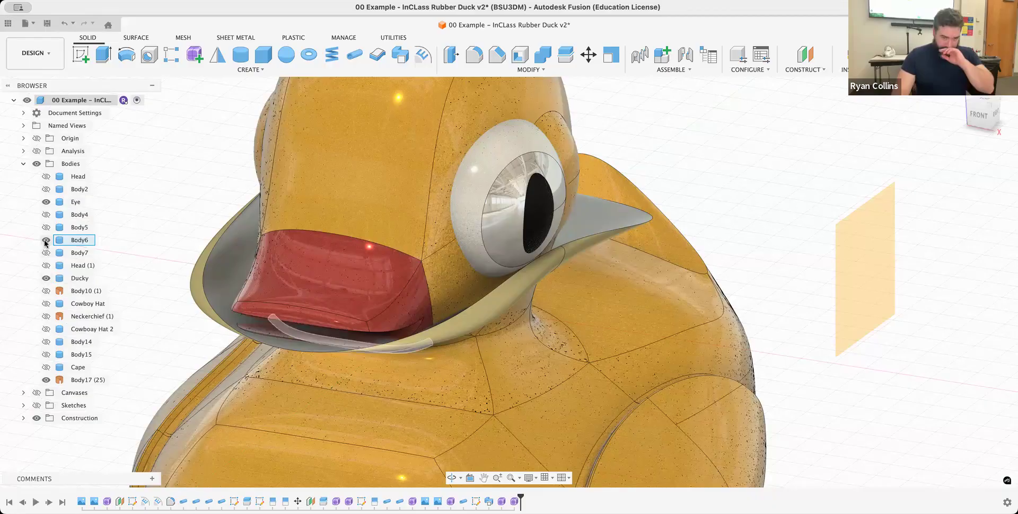
- Hide the Ducky, Eye and Body6 bodies to isolate the hat surface
click(47, 241)
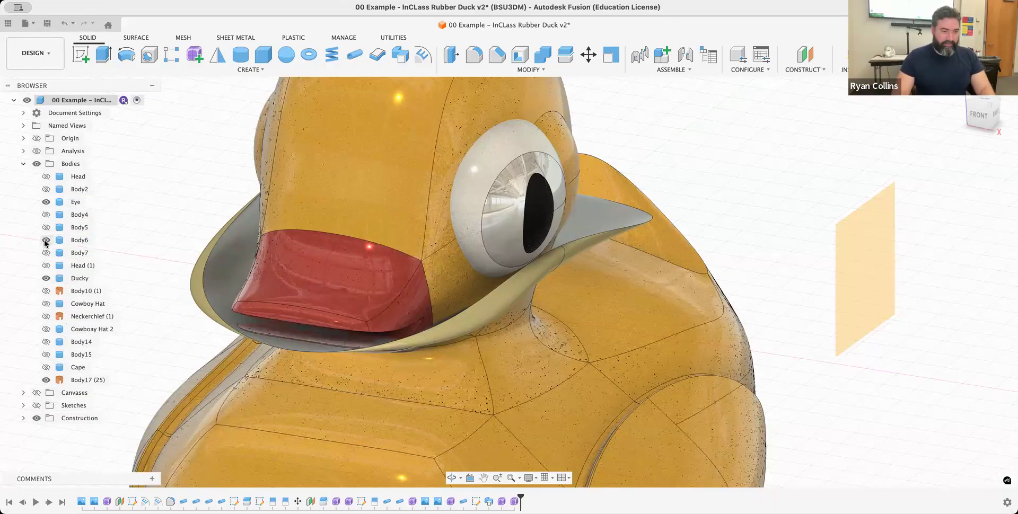
click(46, 278)
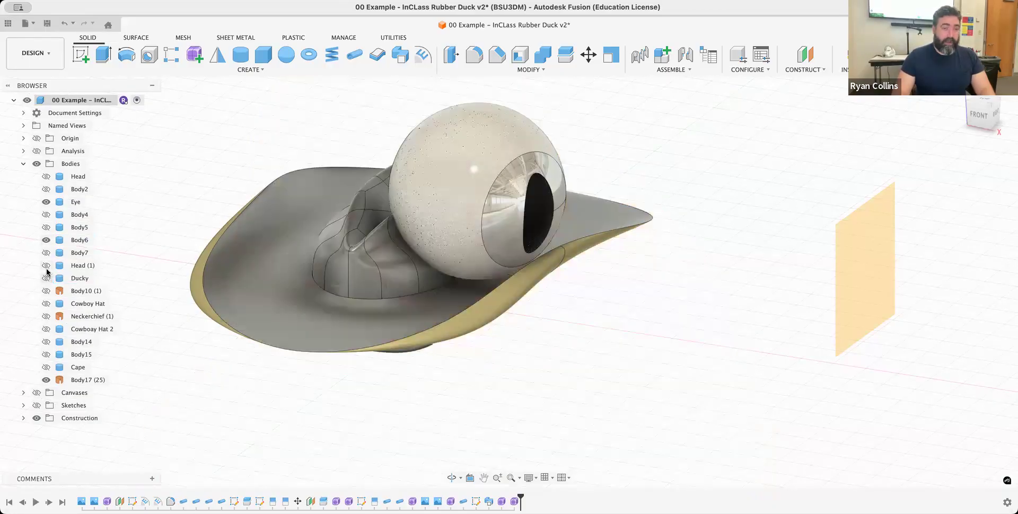
click(46, 203)
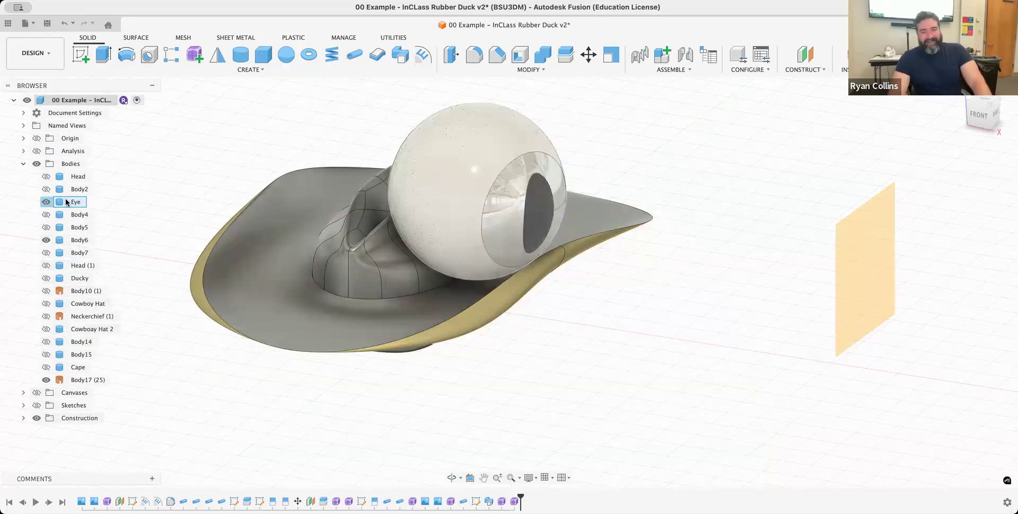
shift+middle_drag(600, 313, 587, 333)
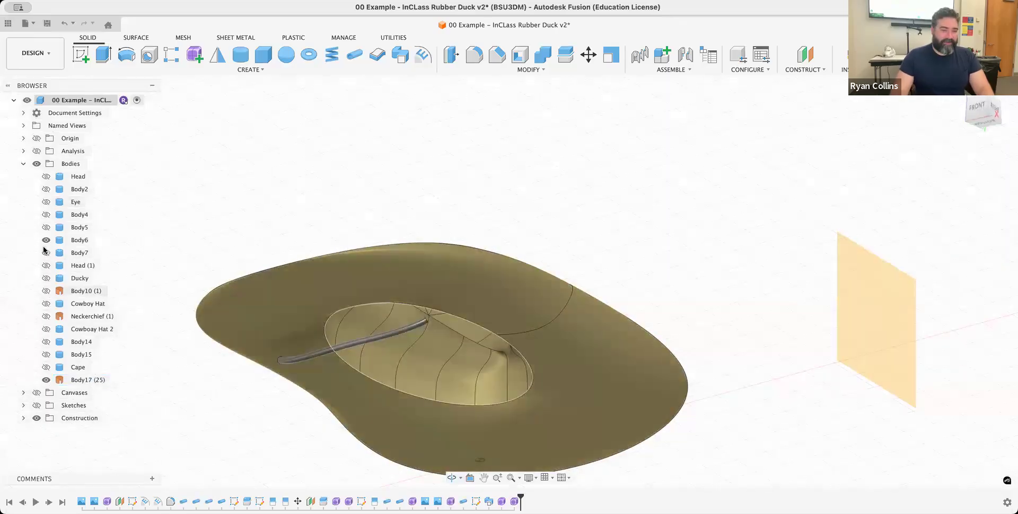
click(46, 241)
mouse_move(712, 289)
shift+middle_down()
mouse_move(718, 305)
mouse_move(743, 302)
mouse_move(680, 298)
mouse_move(739, 300)
mouse_move(726, 292)
shift+middle_up()
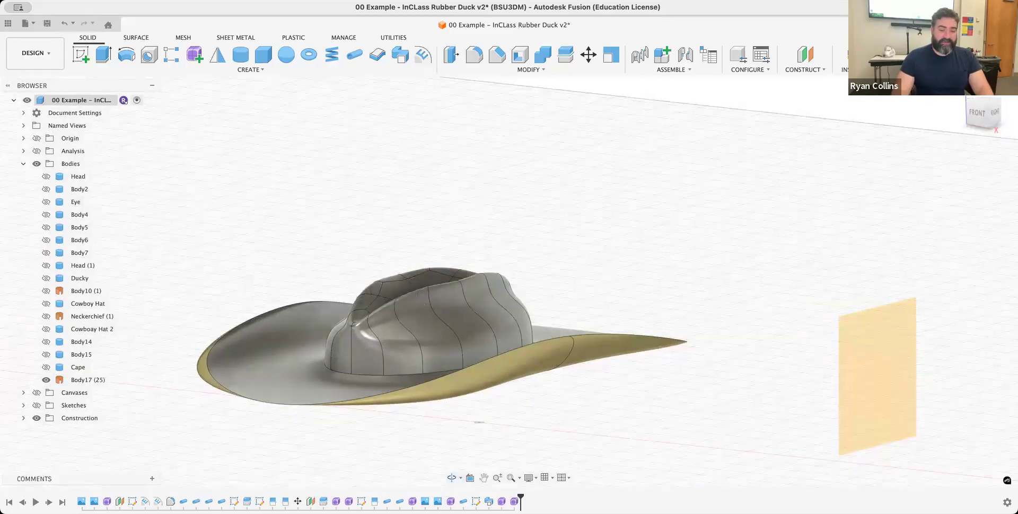
- Reopen the hat form for editing and thicken it 1.00 mm with the Sharp type and Normal direction
right_click(515, 502)
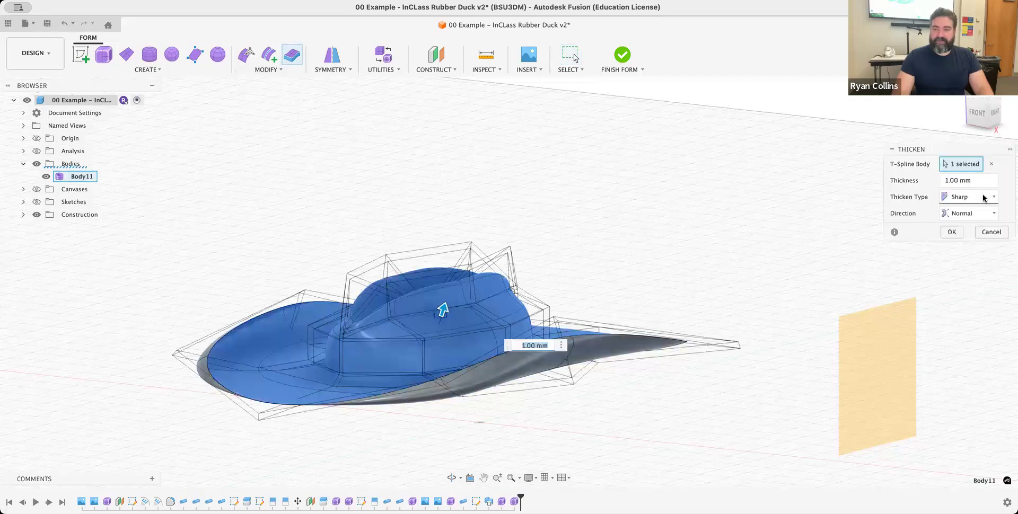
click(979, 198)
click(964, 214)
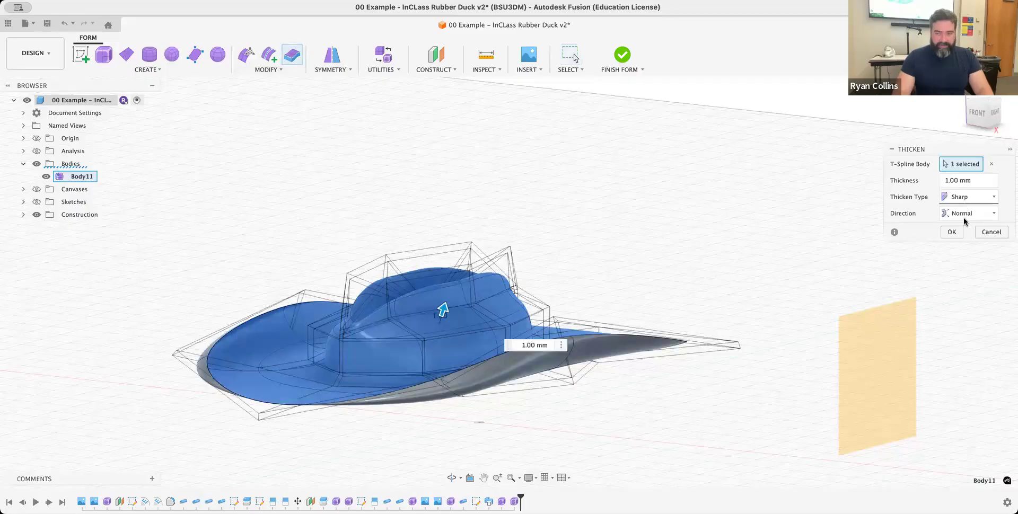
click(952, 231)
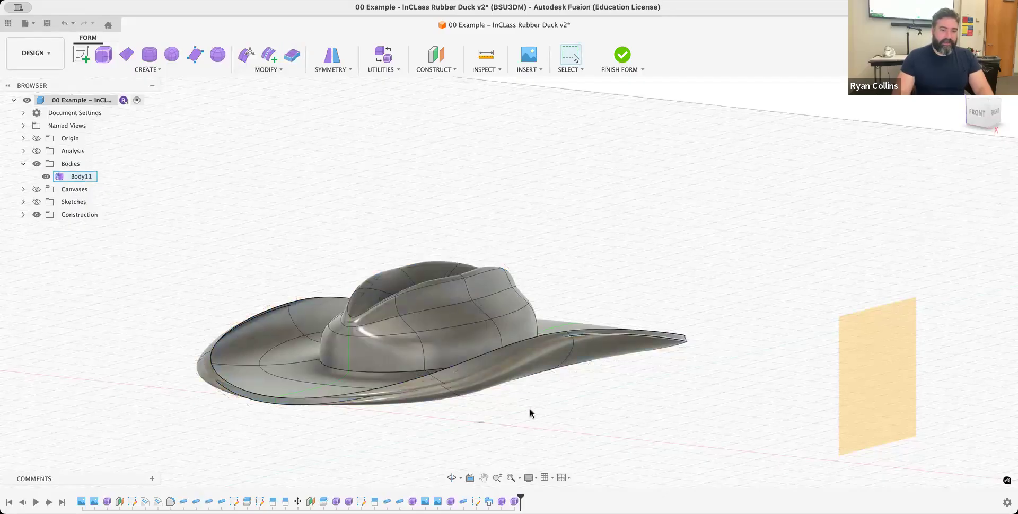
- Try to finish the thickened hat form, and return to form editing
scroll(265, 354, up, 10)
shift+middle_drag(270, 365, 451, 388)
scroll(534, 329, down, 5)
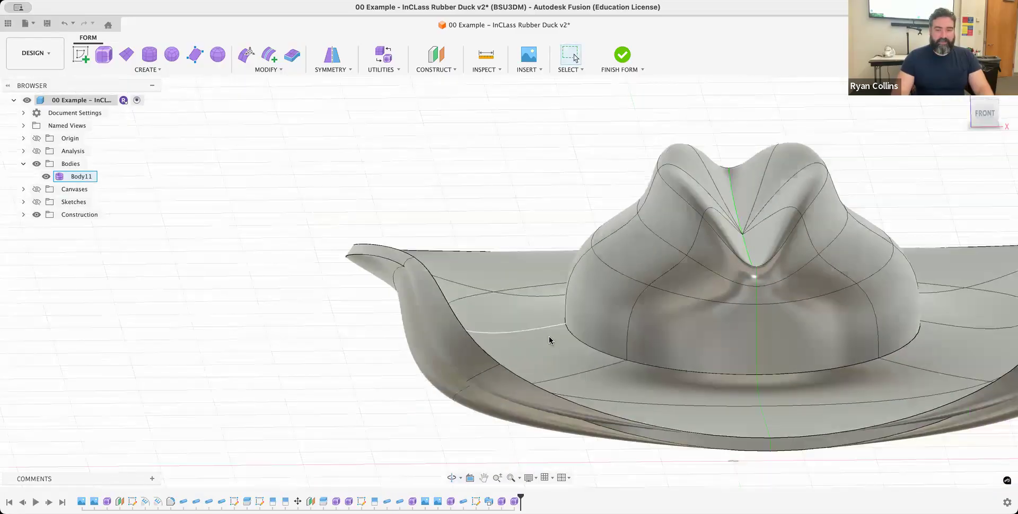
click(623, 55)
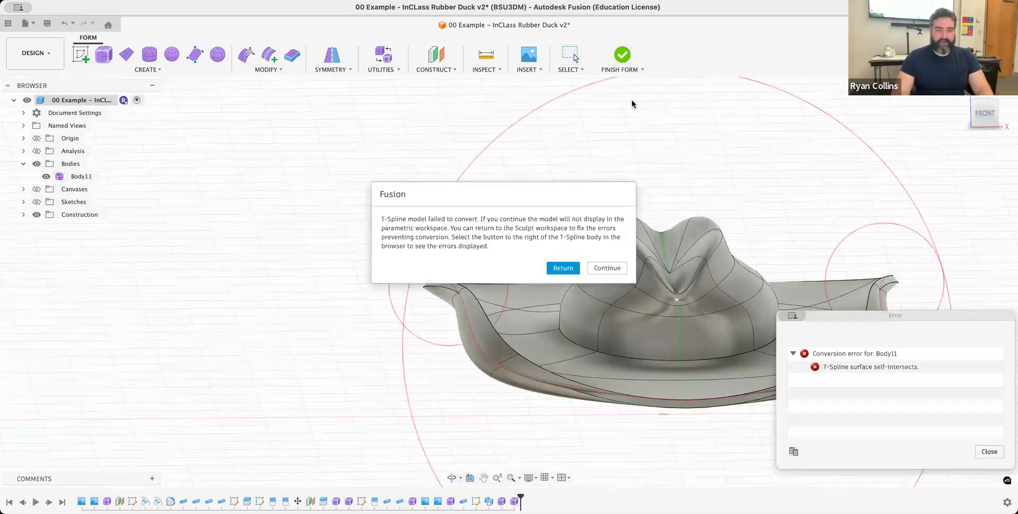
click(561, 269)
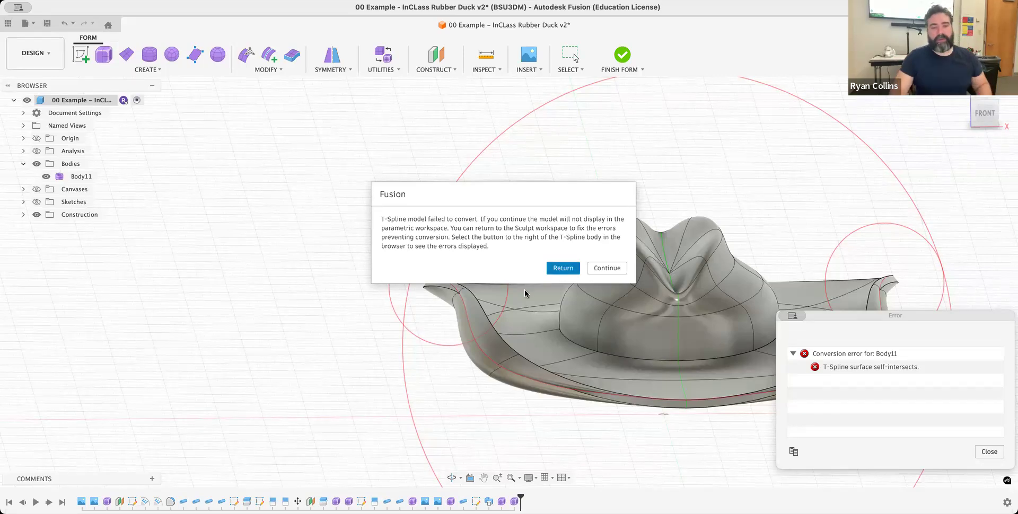
- Run AutoRepair on the thickened hat with Repair Body
click(385, 71)
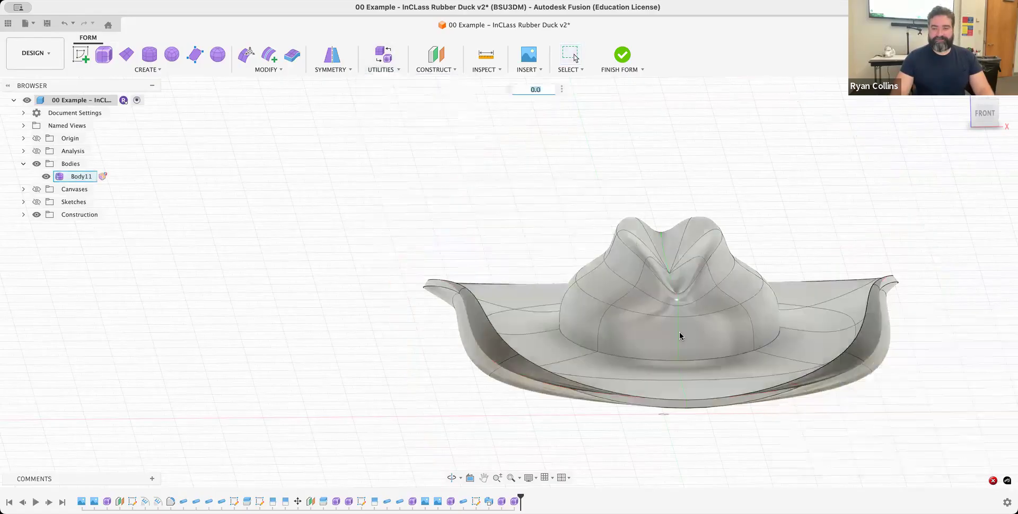
click(680, 336)
click(951, 185)
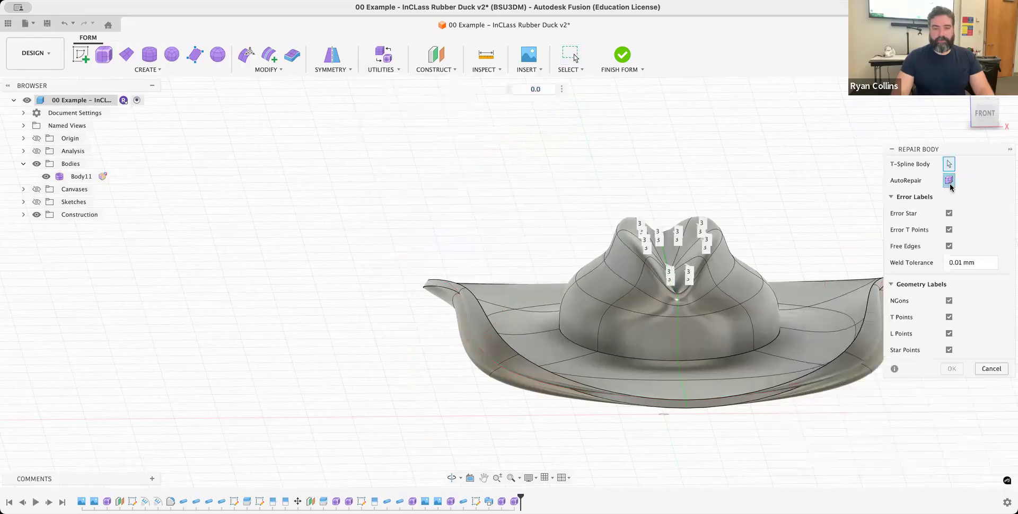
- Set the hat's display mode to box display
middle_drag(708, 290, 580, 297)
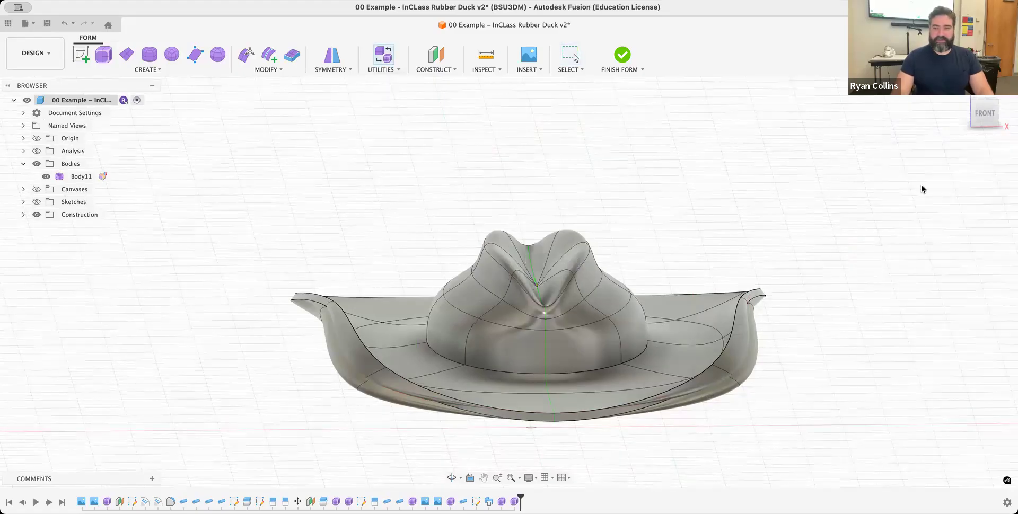
click(944, 183)
shift+middle_drag(435, 361, 402, 339)
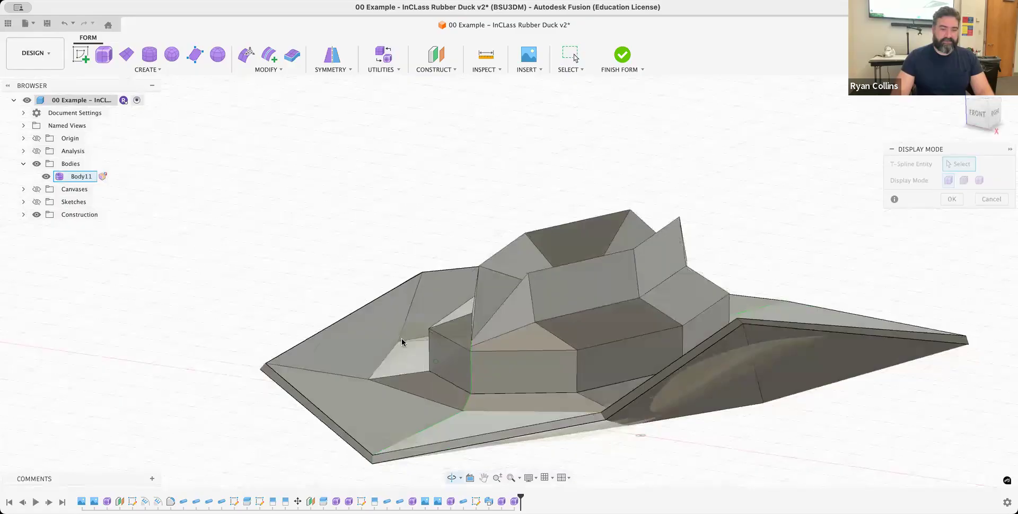
click(953, 199)
- With Edit Form restricted to vertices, move the inner vertex of the curled side brim 2.633 mm inward and 1.052 mm up, then apply
scroll(435, 259, up, 3)
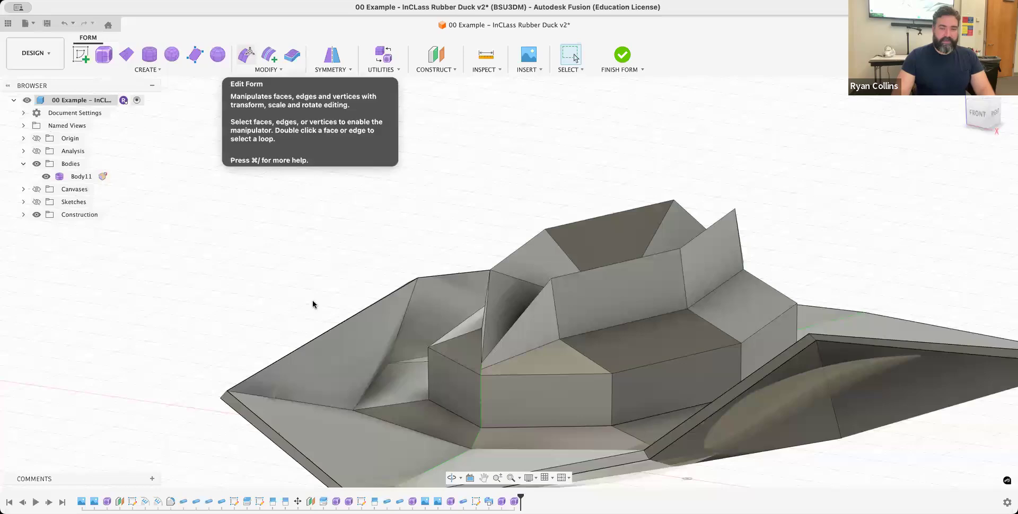
click(249, 53)
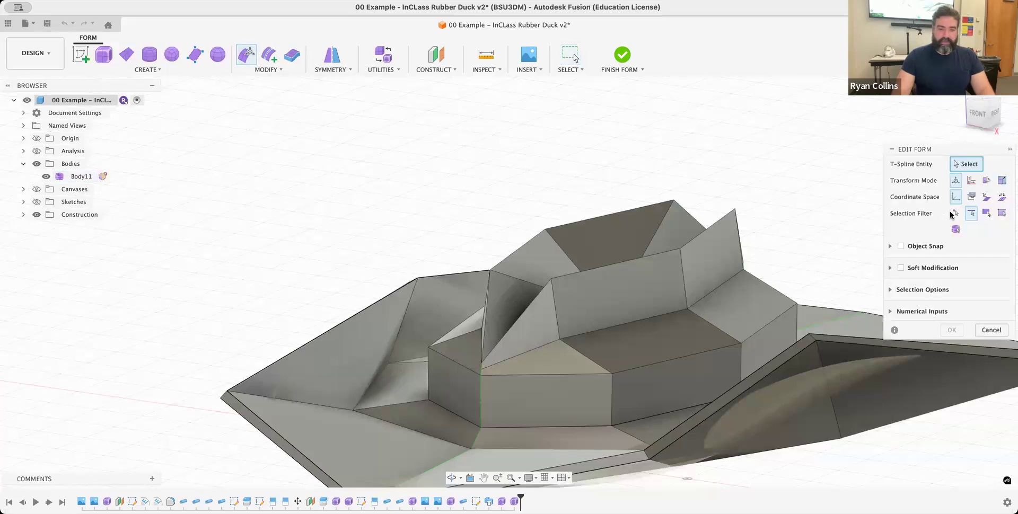
click(953, 214)
scroll(392, 364, up, 10)
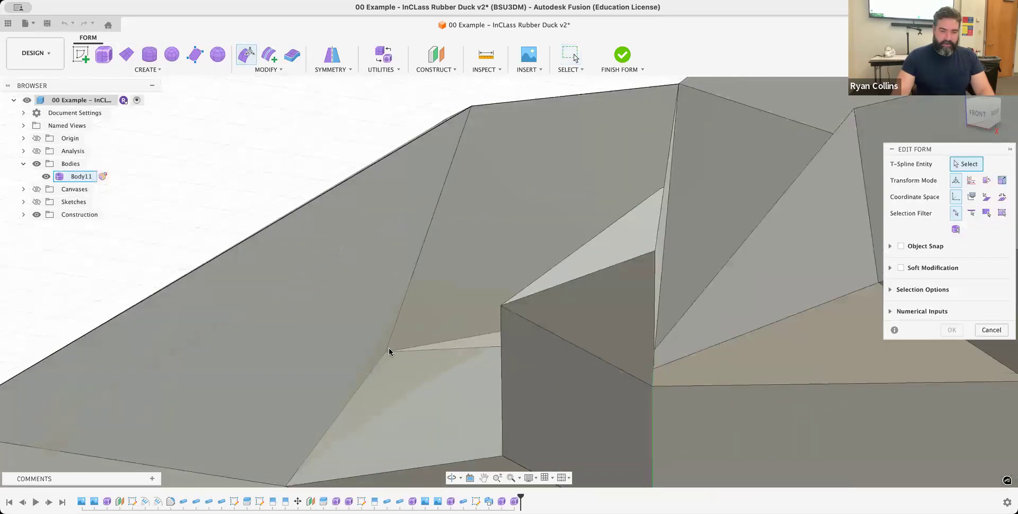
click(387, 350)
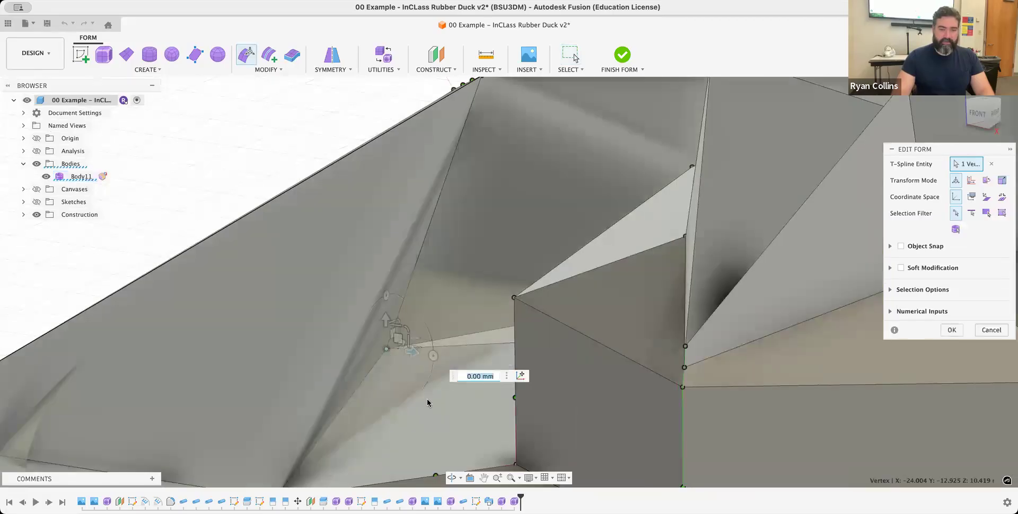
scroll(428, 399, up, 5)
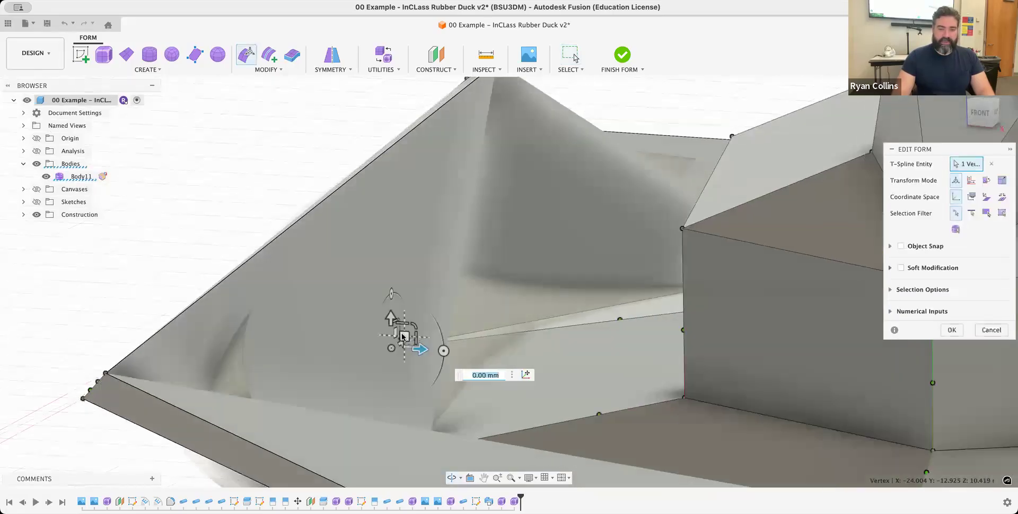
drag(402, 333, 519, 298)
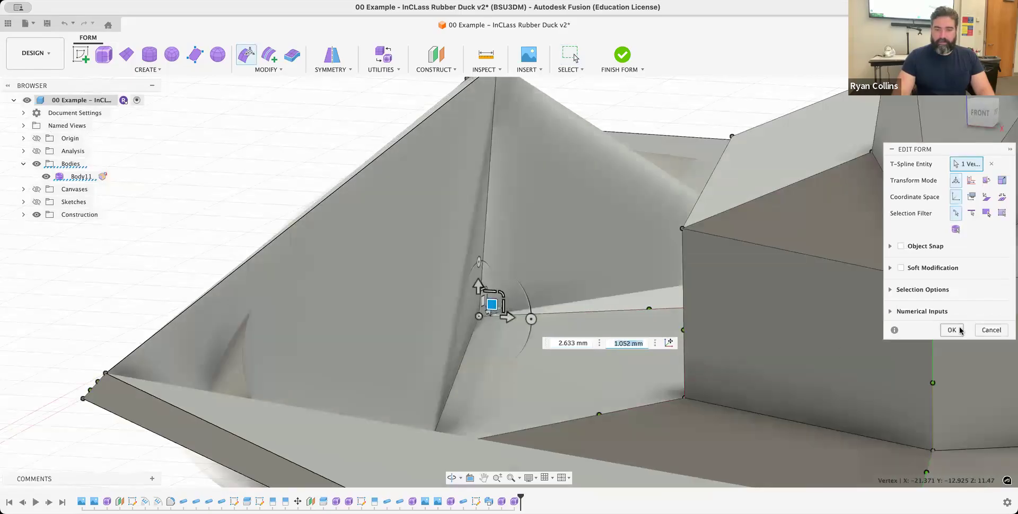
click(952, 330)
- Try finishing the form again, return to editing, and examine the flagged brim areas from several angles
scroll(494, 321, down, 3)
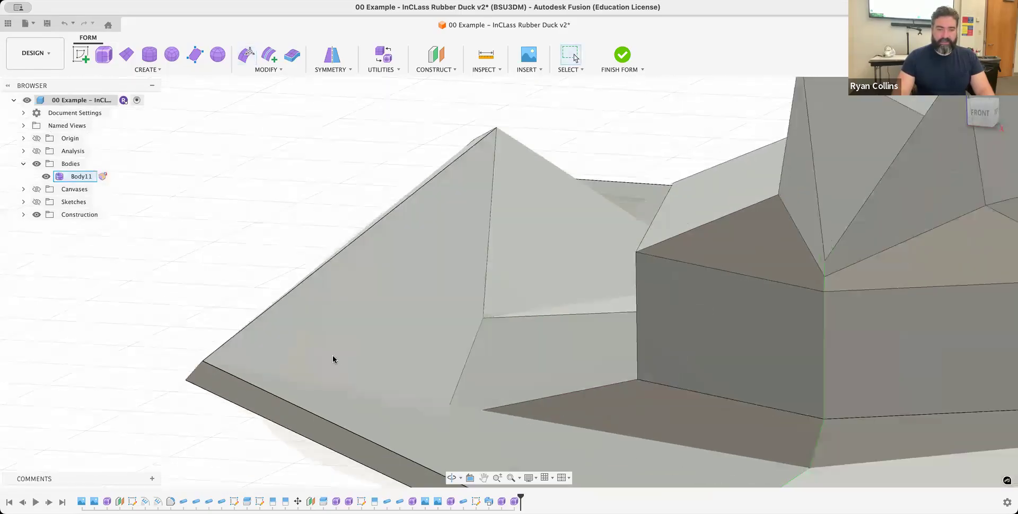
click(620, 58)
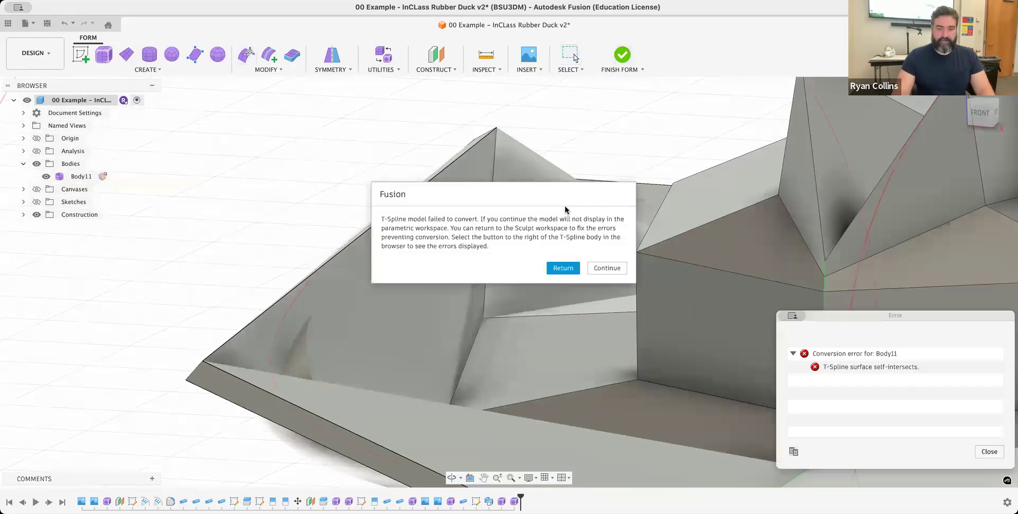
click(561, 269)
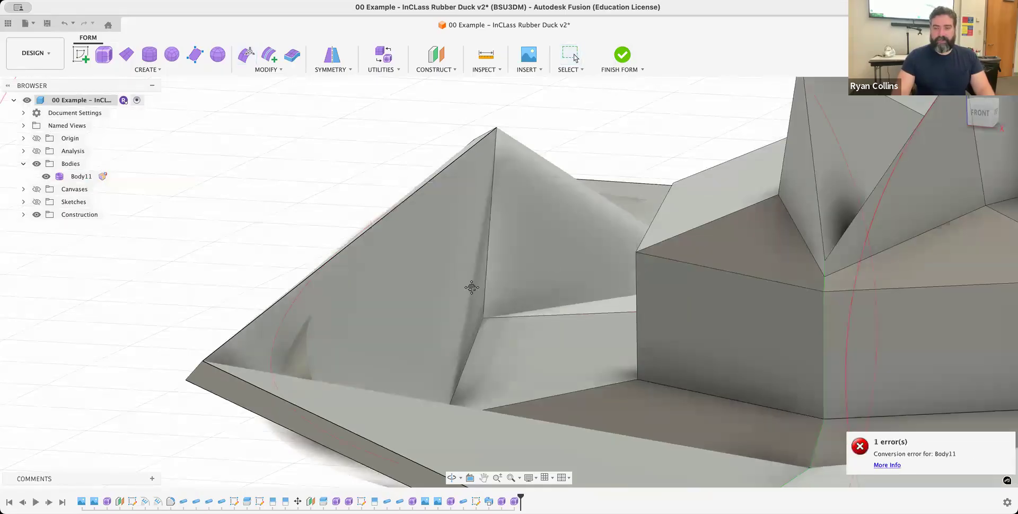
scroll(606, 343, down, 5)
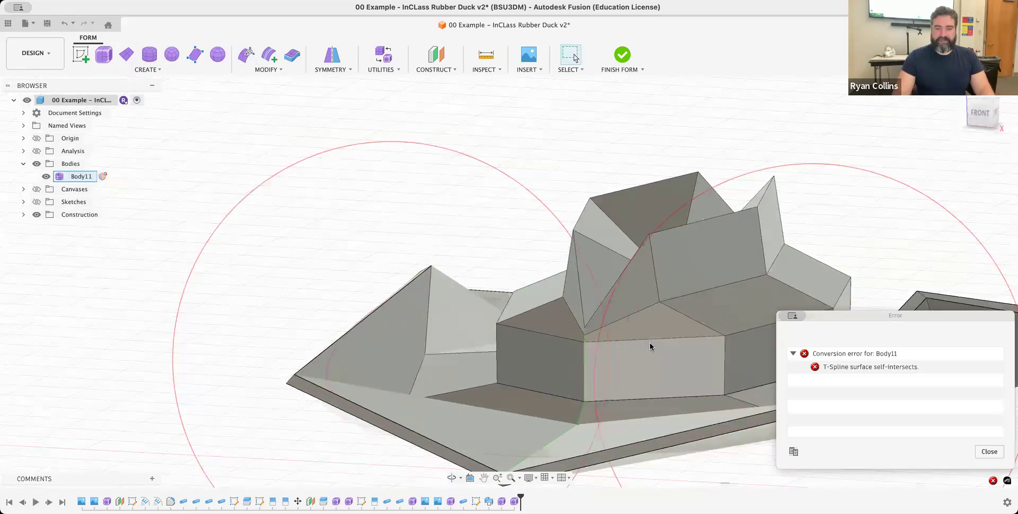
shift+middle_drag(634, 335, 671, 339)
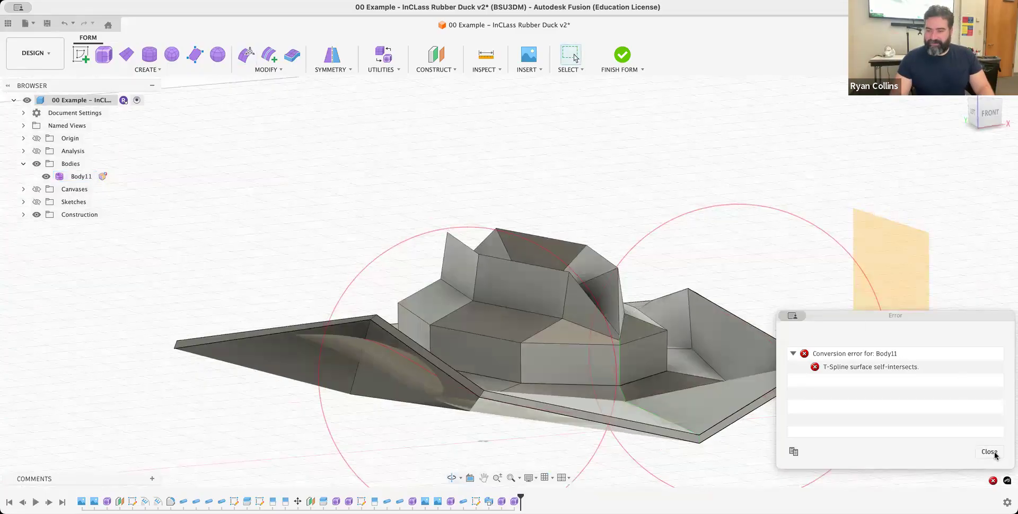
mouse_move(435, 398)
shift+middle_down()
mouse_move(373, 405)
mouse_move(423, 392)
mouse_move(431, 376)
mouse_move(419, 357)
mouse_move(430, 382)
shift+middle_up()
shift+middle_drag(479, 182, 493, 298)
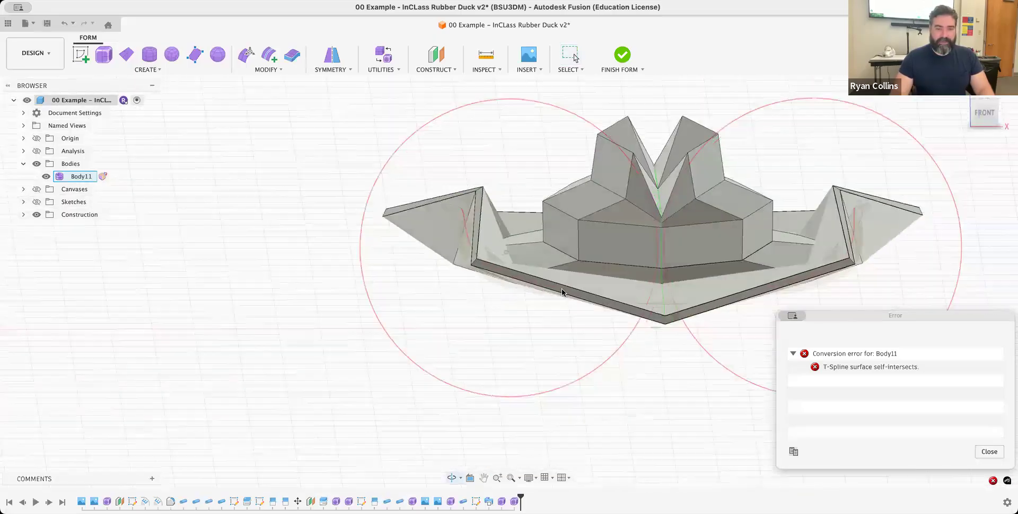
- With Edit Form, move the lower side vertex on the brim's underside outward to about X -28.5, Z 9.3 mm, then apply
click(248, 56)
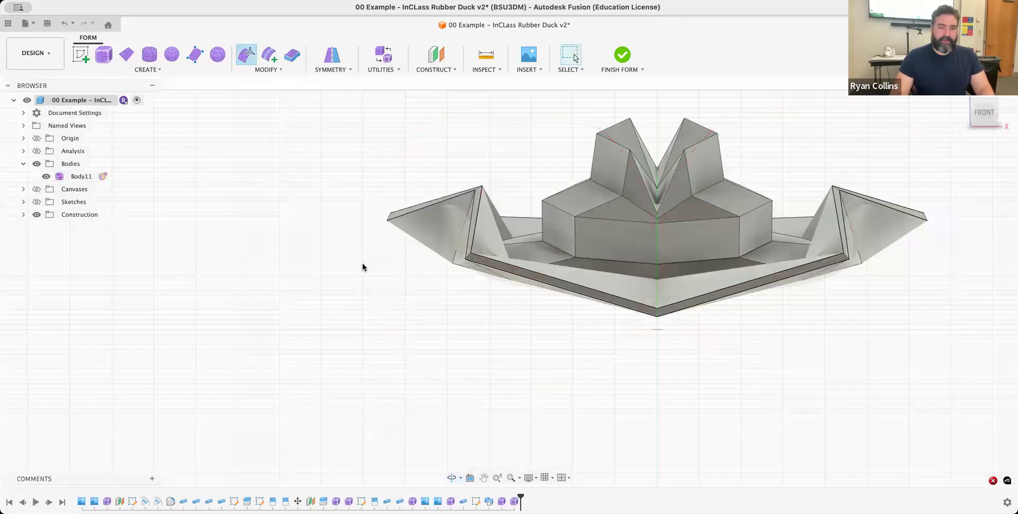
click(452, 264)
drag(467, 252, 427, 253)
shift+middle_drag(505, 300, 542, 295)
shift+middle_drag(439, 279, 413, 255)
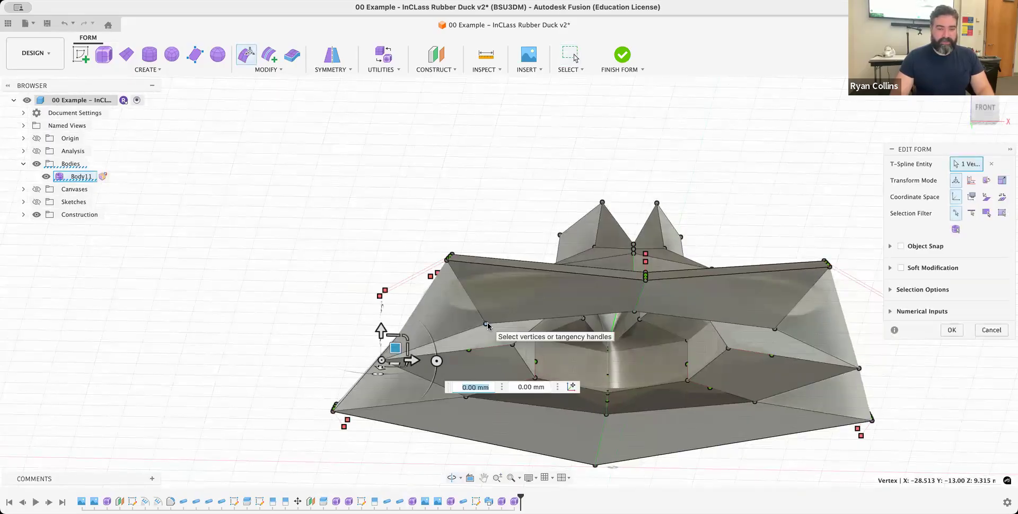
click(952, 330)
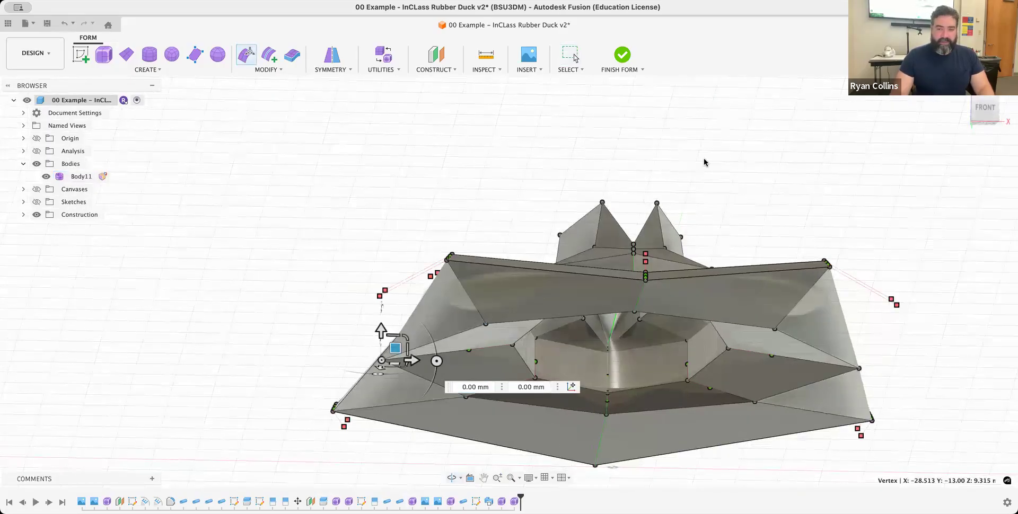
- Try finishing the form, return to editing, and run AutoRepair on the hat's T-Spline body with Repair Body
click(623, 55)
click(560, 267)
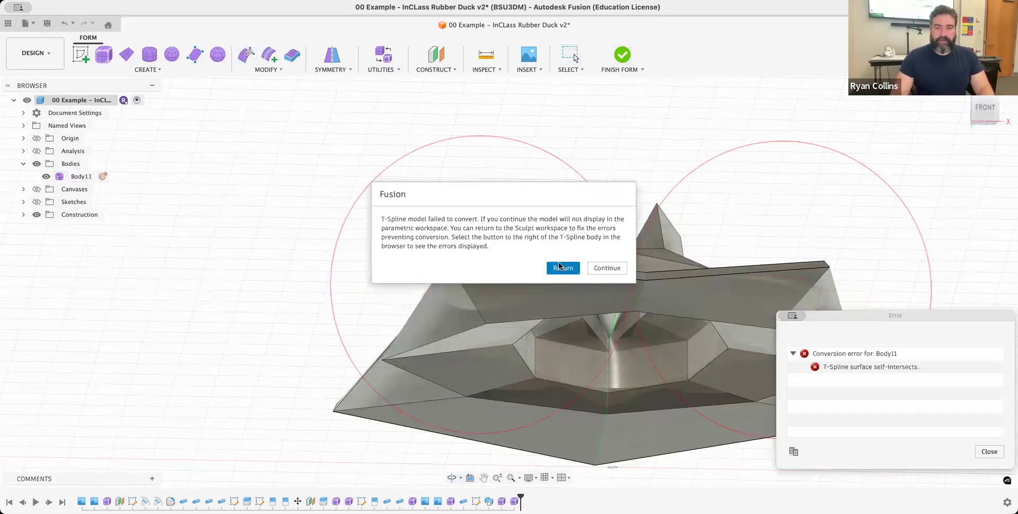
click(384, 69)
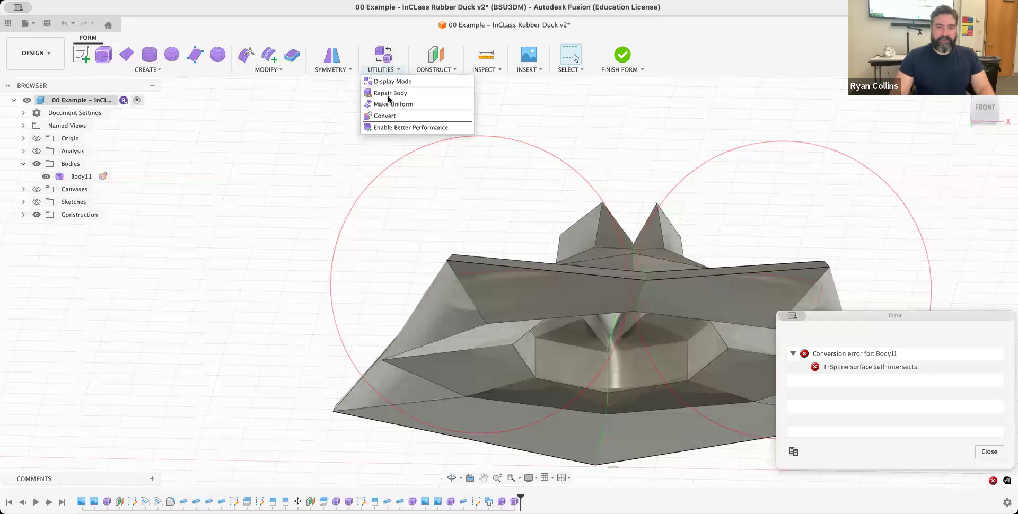
click(390, 94)
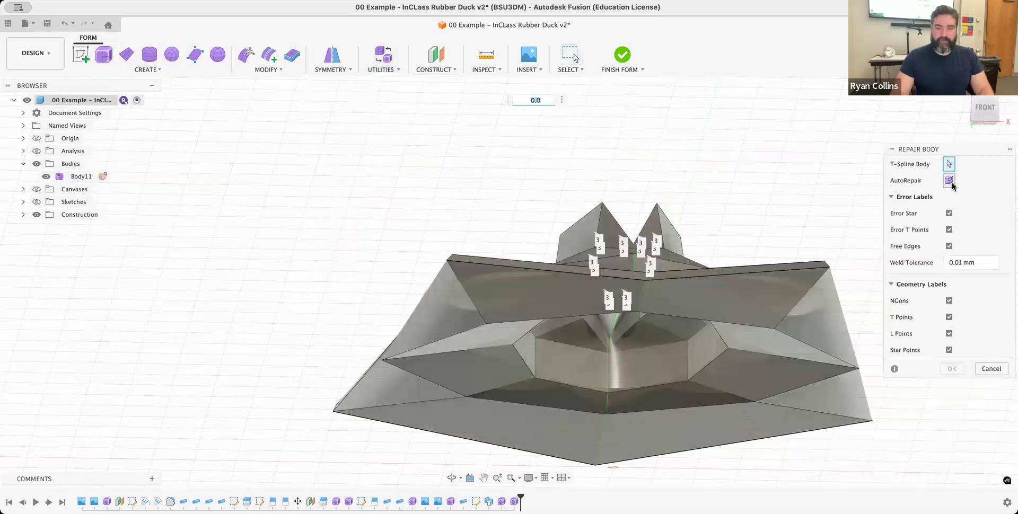
click(950, 182)
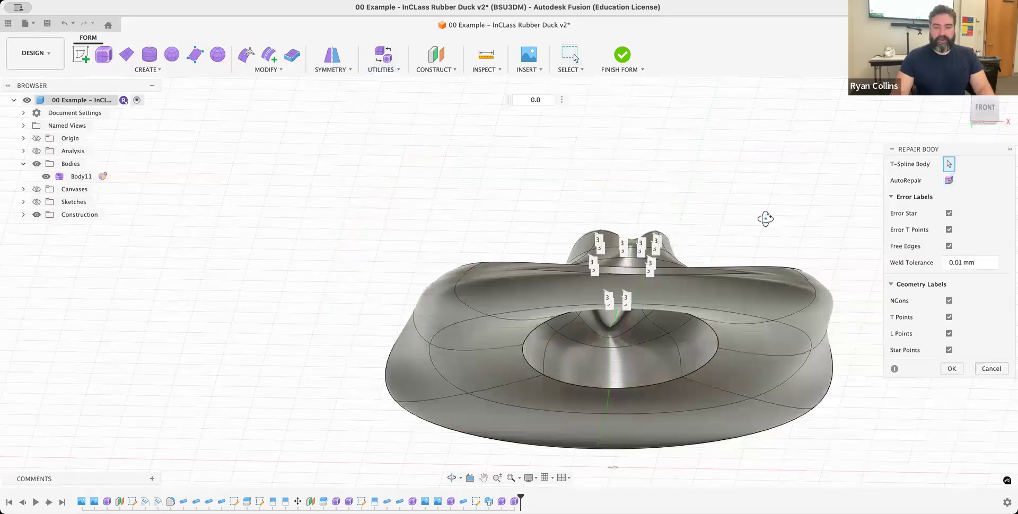
- Inspect the brim, rerun AutoRepair and apply the body repair, and retry finishing the form before returning to editing
shift+middle_drag(765, 219, 720, 203)
shift+middle_drag(579, 210, 463, 213)
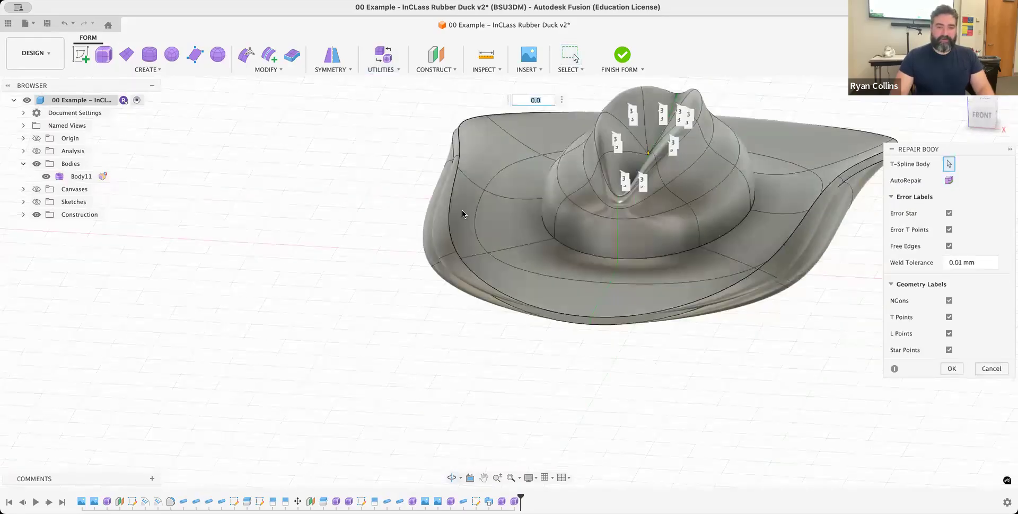
scroll(424, 249, up, 3)
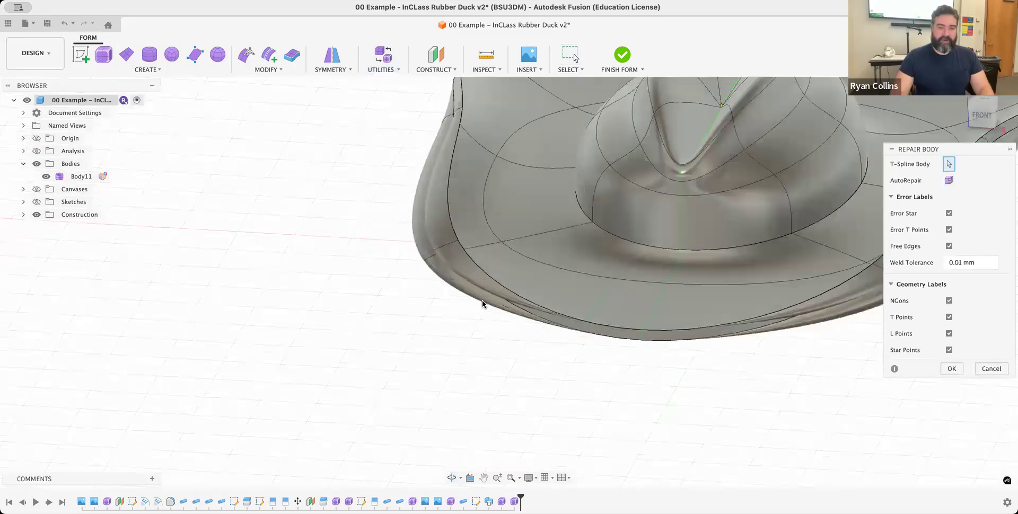
shift+middle_drag(507, 306, 684, 255)
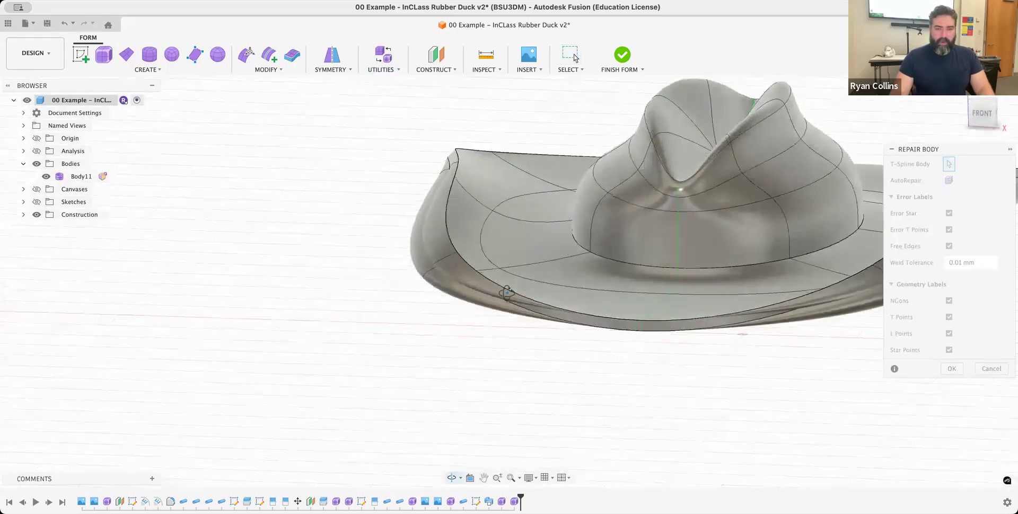
click(949, 180)
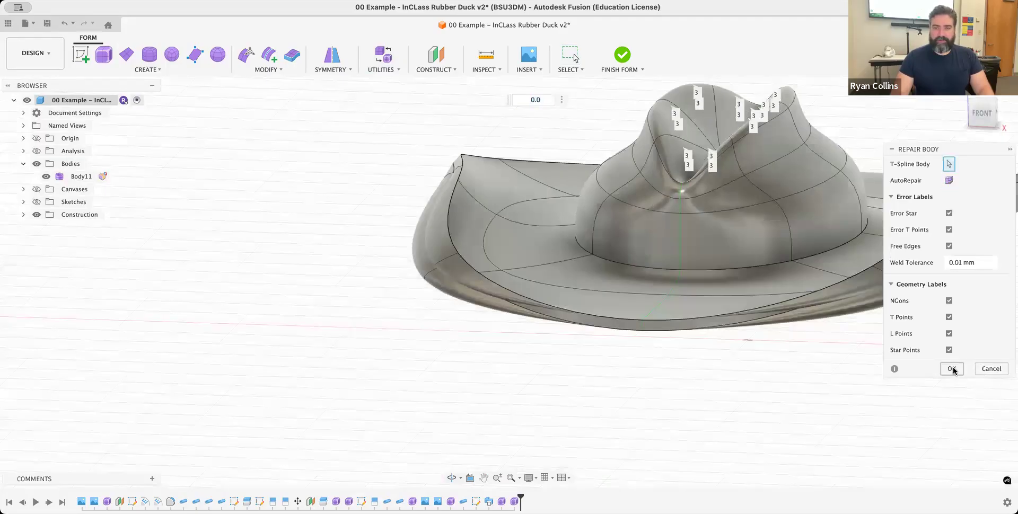
click(626, 55)
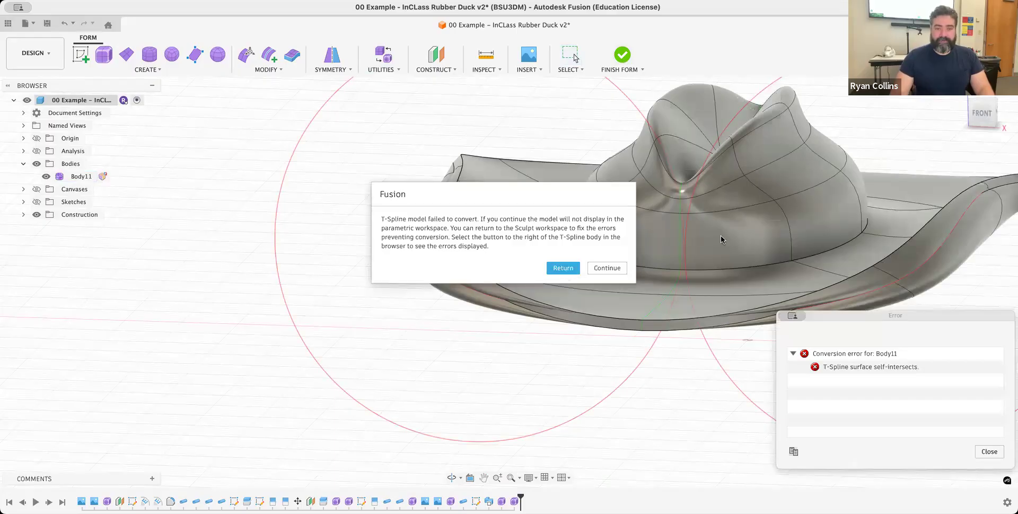
key(Return)
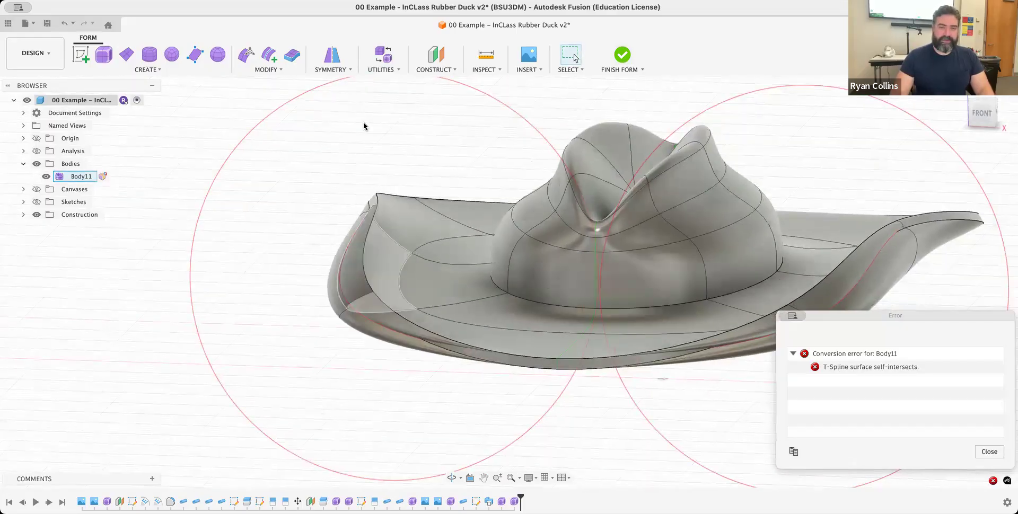
- With Edit Form, move the three selected edges along the brim's upper inner rim 3.837 mm inward and 0.776 mm up, then apply
click(247, 55)
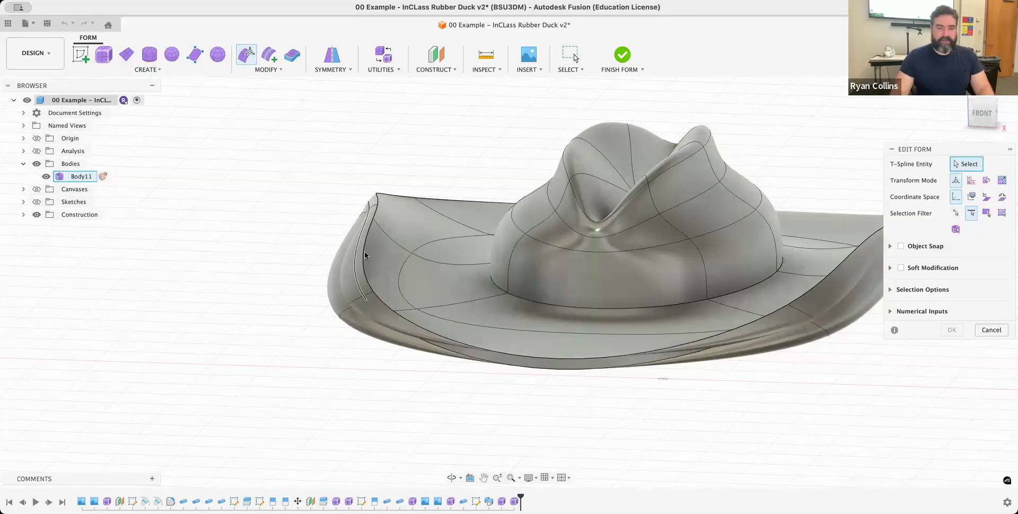
click(375, 278)
shift+click(386, 308)
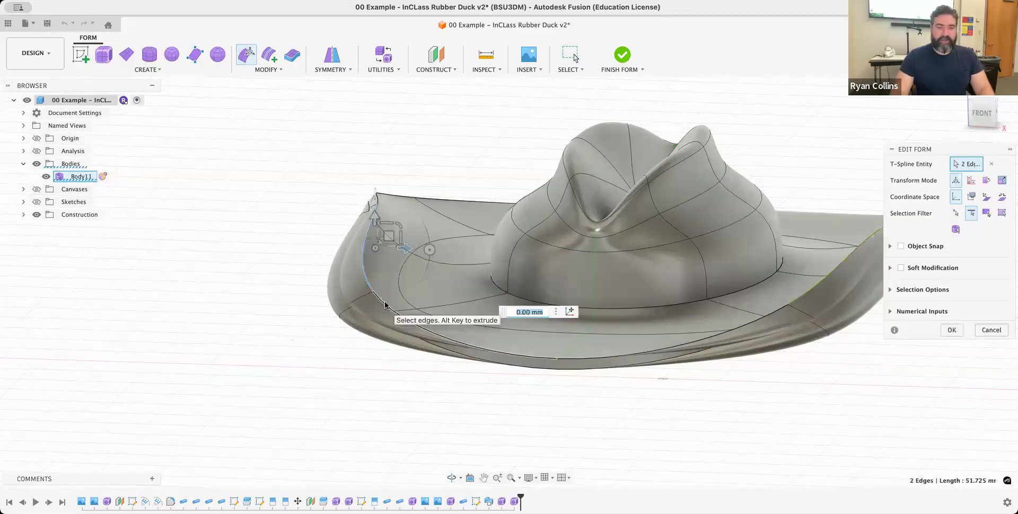
shift+click(376, 198)
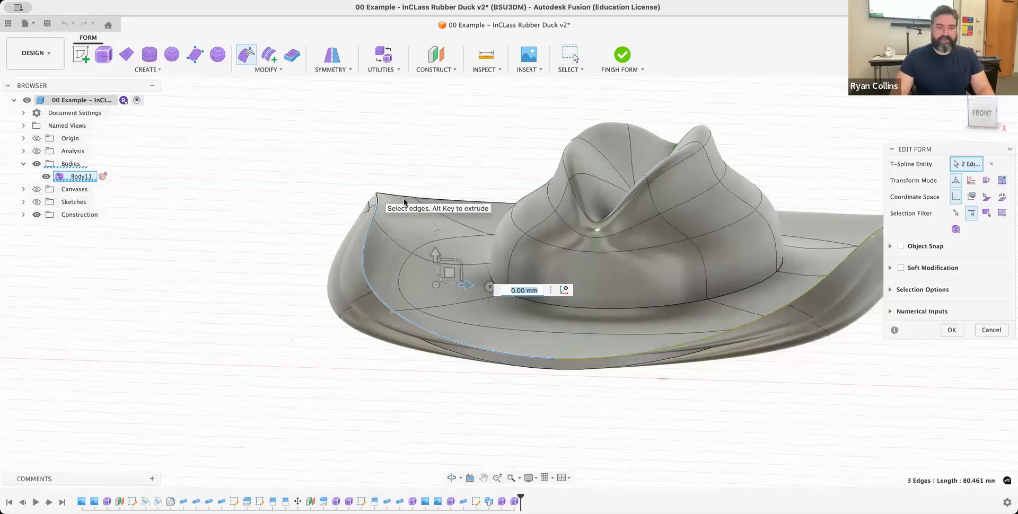
drag(445, 253, 490, 246)
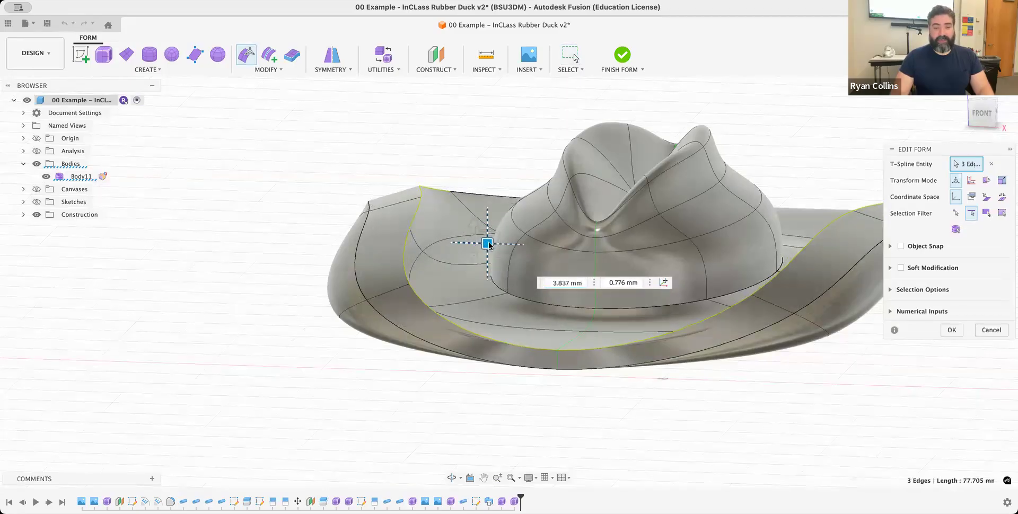
drag(476, 245, 476, 245)
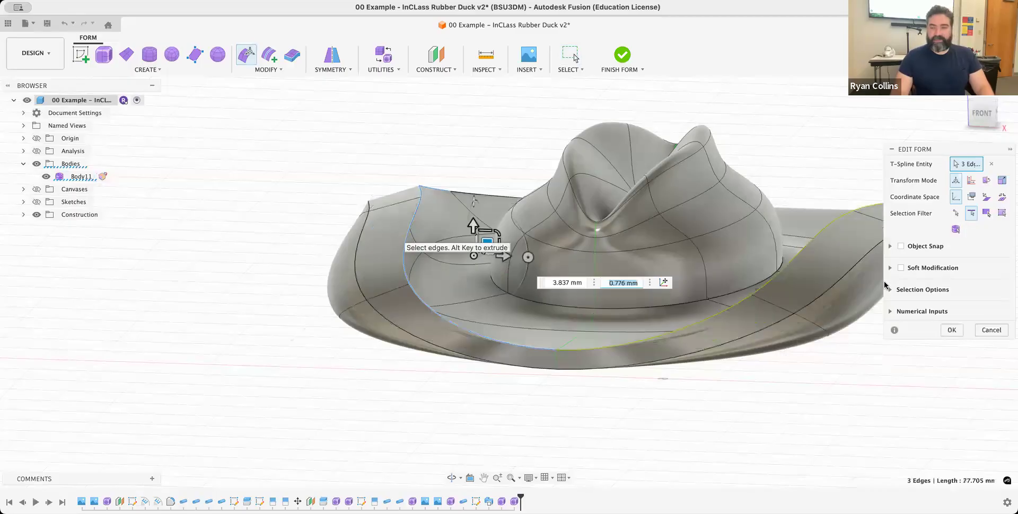
click(951, 331)
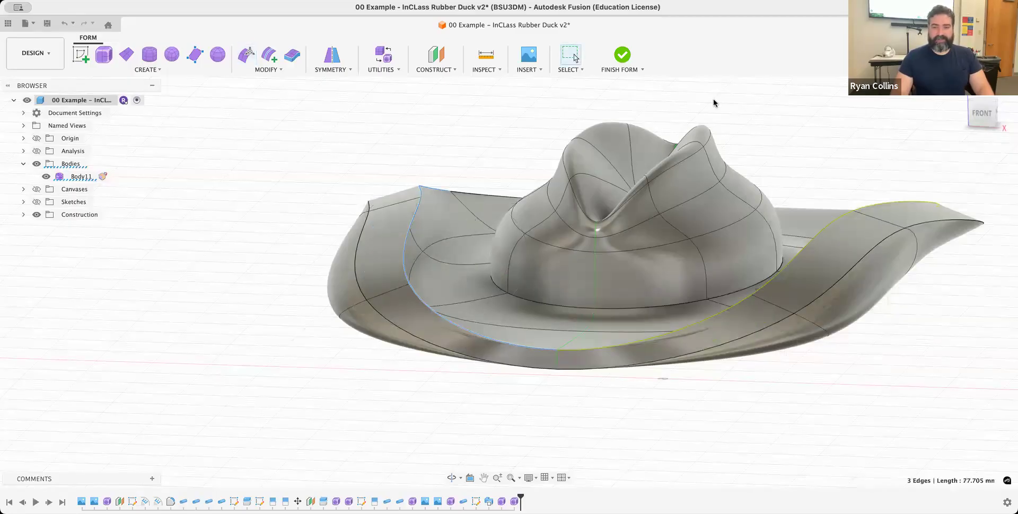
- Recheck the hat's flagged self-intersection areas and finish the form, continuing despite the conversion error
click(625, 55)
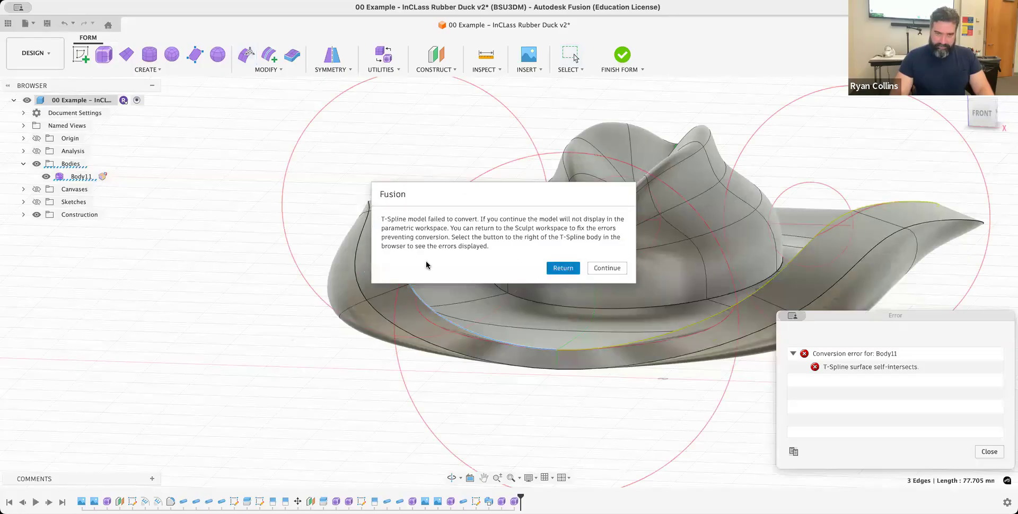
key(Return)
mouse_move(461, 262)
shift+middle_down()
mouse_move(510, 280)
mouse_move(455, 289)
mouse_move(411, 266)
mouse_move(422, 243)
mouse_move(456, 248)
shift+middle_up()
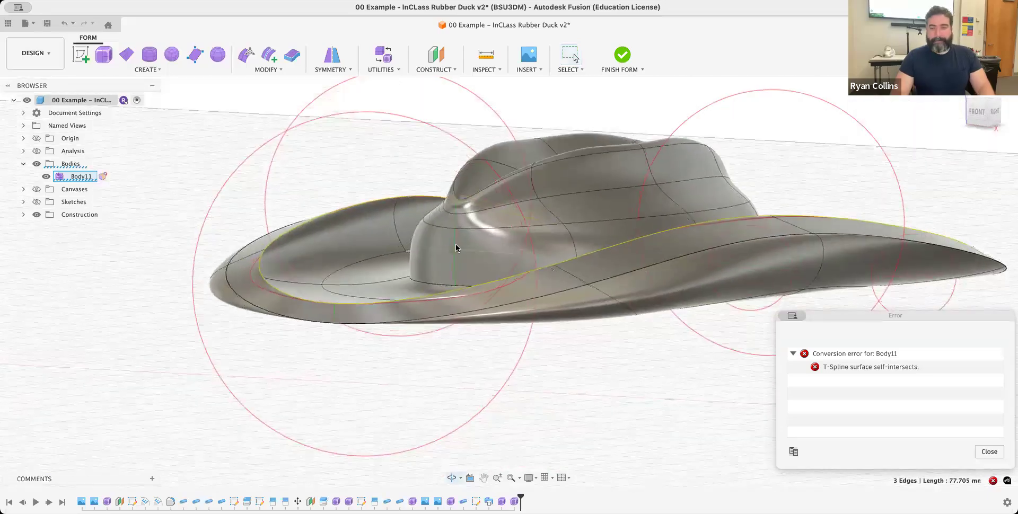
click(623, 56)
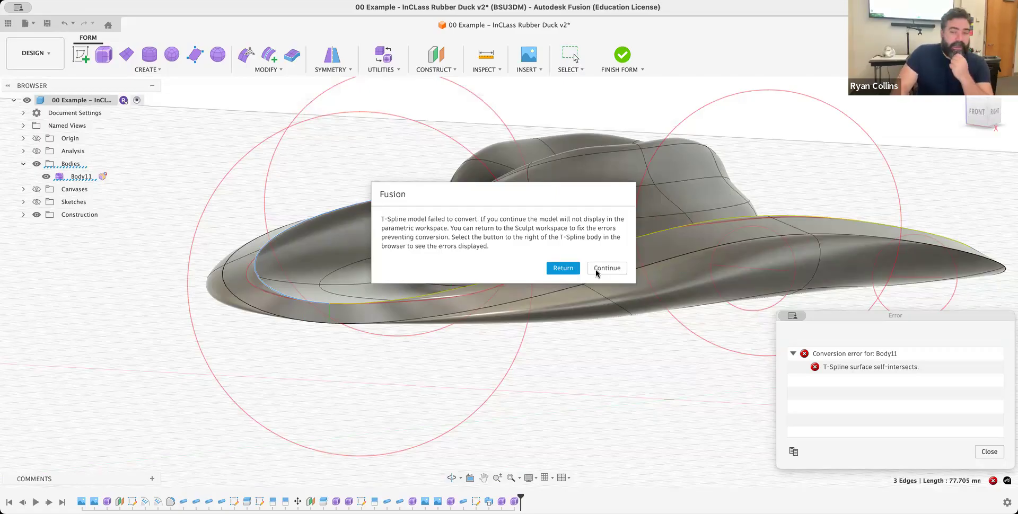
click(600, 270)
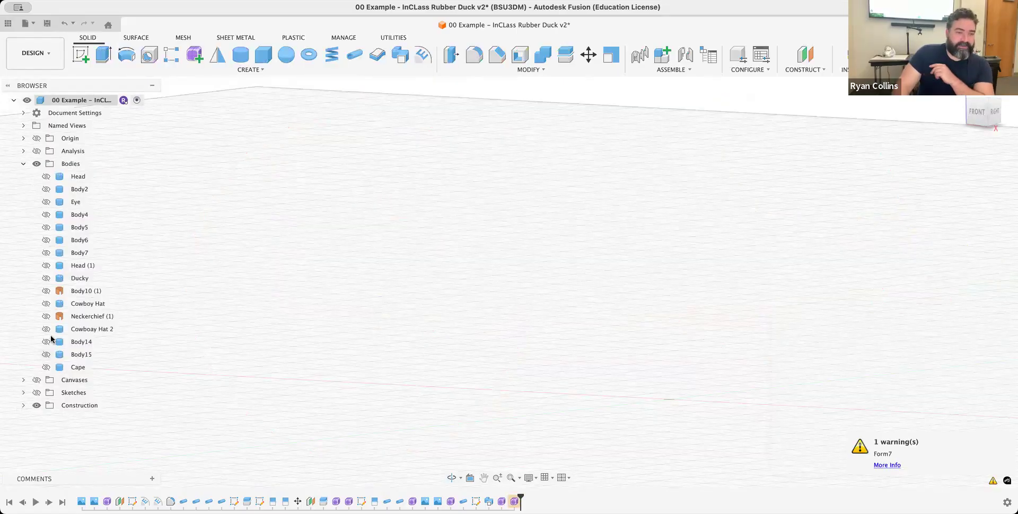
- Show the Cowboay Hat 2 body and view the existing hat from the front and from an angle
click(46, 330)
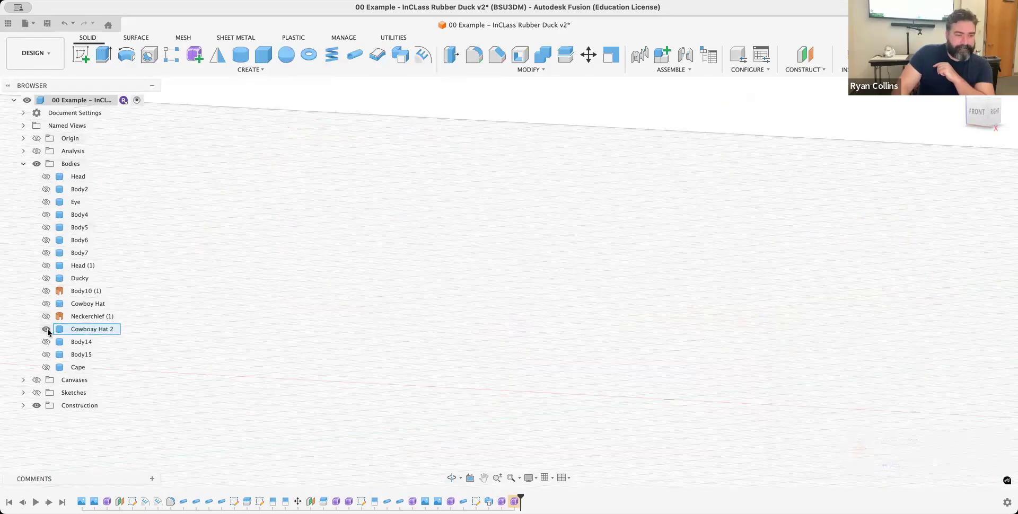
click(47, 330)
scroll(572, 244, down, 3)
middle_drag(575, 226, 516, 356)
mouse_move(593, 356)
shift+middle_down()
mouse_move(637, 357)
mouse_move(643, 353)
mouse_move(628, 347)
mouse_move(598, 361)
mouse_move(635, 355)
mouse_move(639, 330)
mouse_move(604, 359)
mouse_move(564, 357)
mouse_move(636, 357)
mouse_move(604, 353)
shift+middle_up()
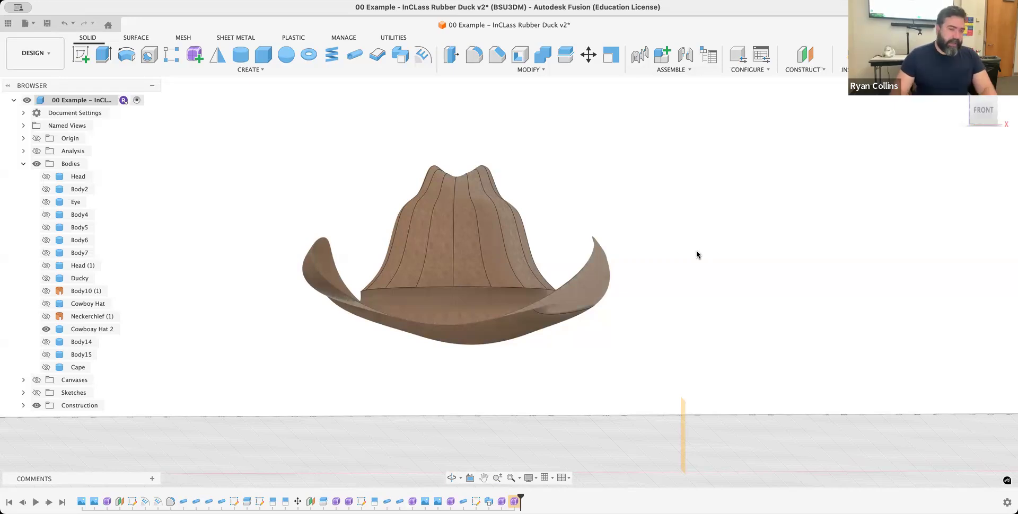
shift+middle_drag(714, 244, 686, 271)
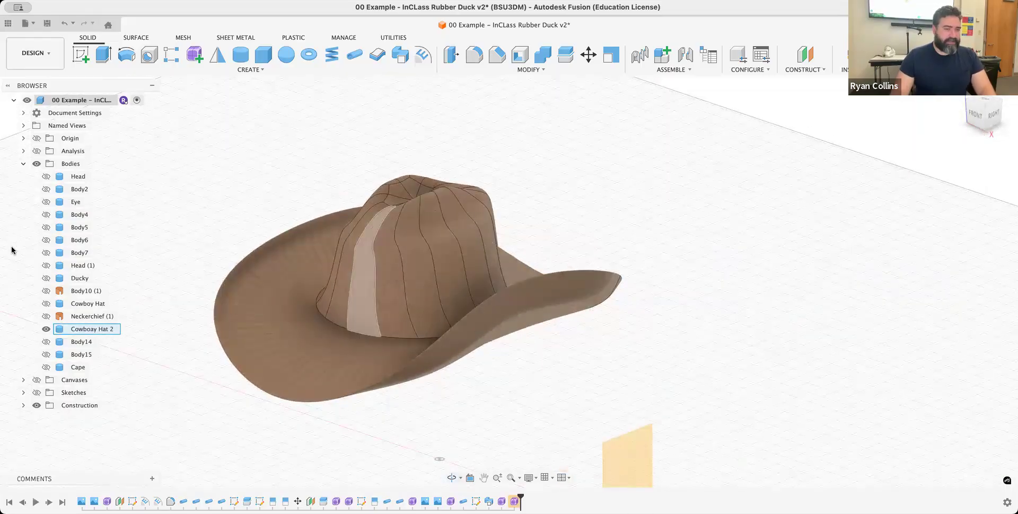
- Show the Cape and Ducky bodies together with the hat and view the assembled duck
click(52, 368)
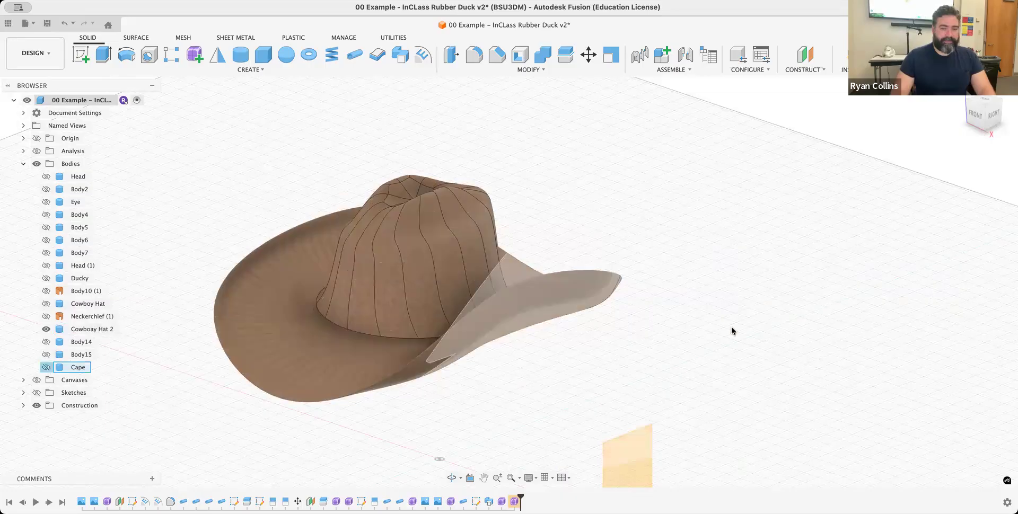
key(v)
shift+middle_drag(698, 390, 698, 357)
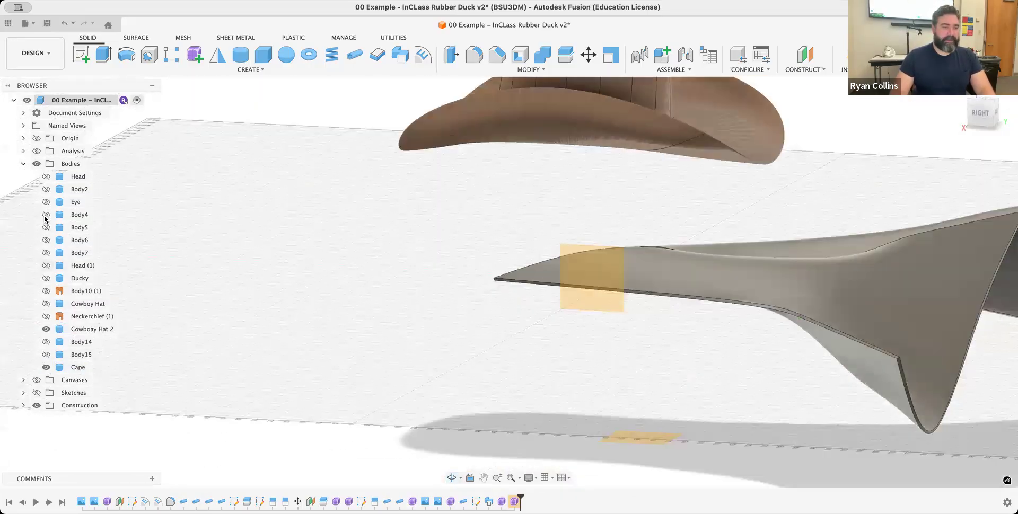
click(46, 278)
shift+middle_drag(371, 290, 445, 290)
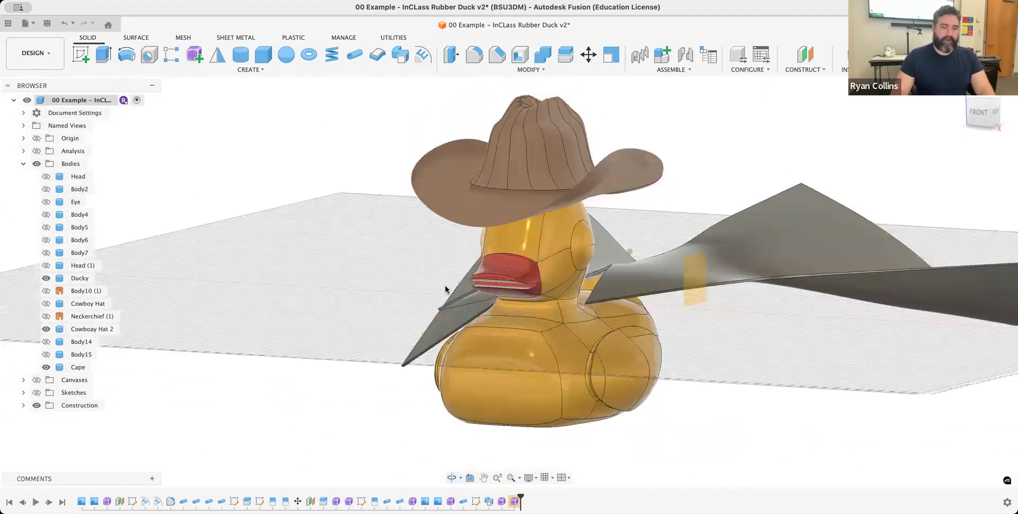
middle_drag(831, 148, 748, 176)
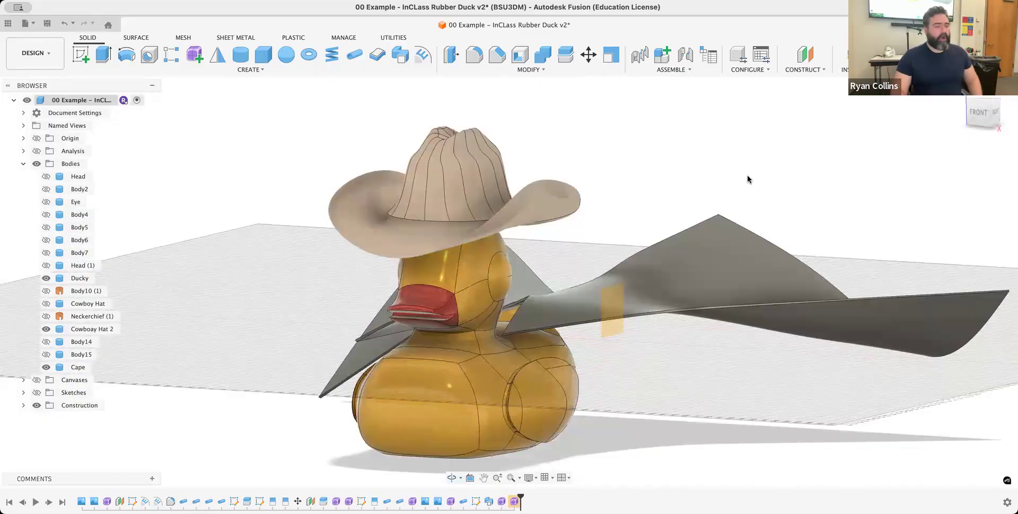